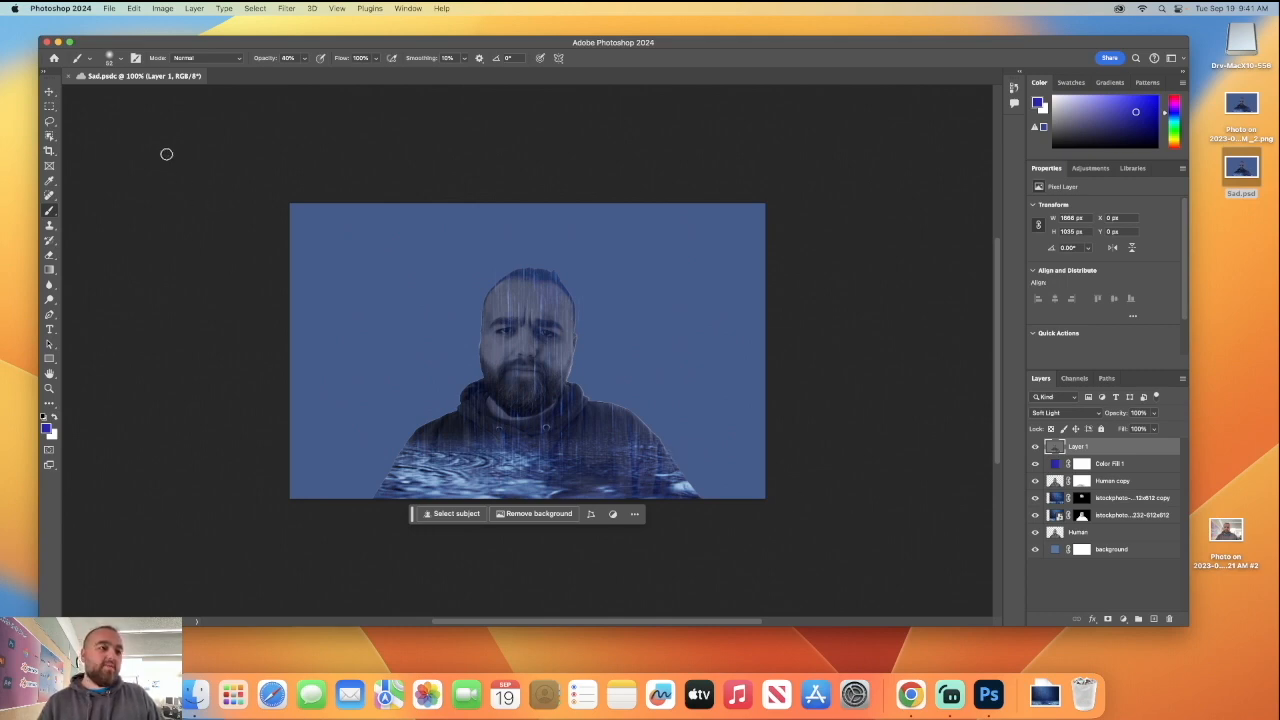
Create a new 2100 by 1500 px document with a white background.
{"action": "left_click", "coordinate": [109, 8]}
{"action": "left_click", "coordinate": [117, 23]}
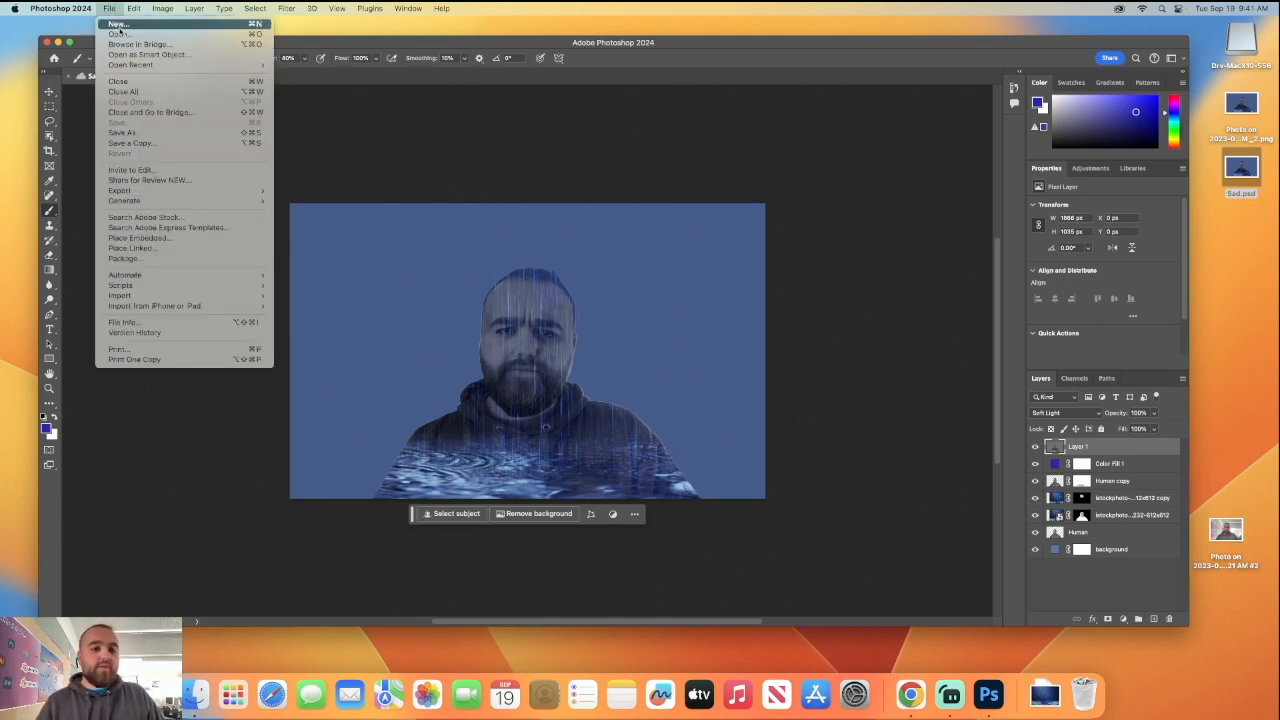
{"action": "left_click", "coordinate": [914, 516]}
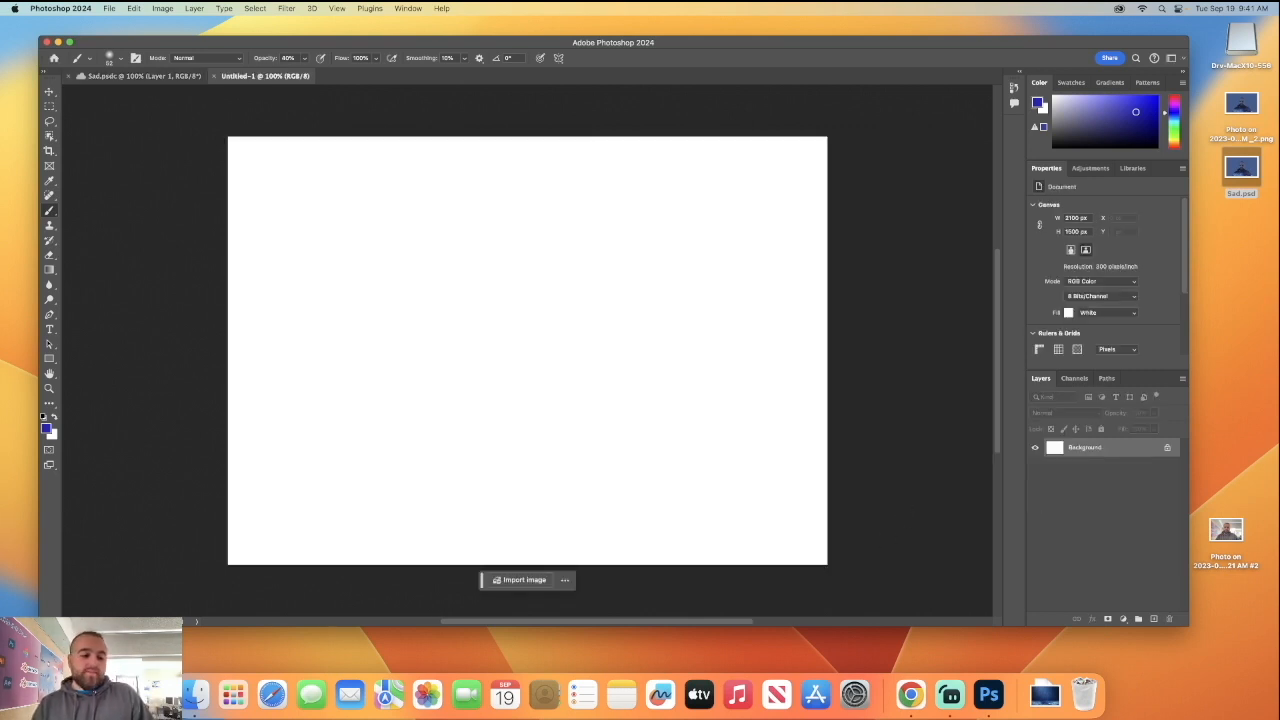
Switch to Photo Booth, take an excited open-mouthed portrait, copy it to the desktop and close the app.
{"action": "left_click", "coordinate": [233, 694]}
{"action": "type", "text": "phot"}
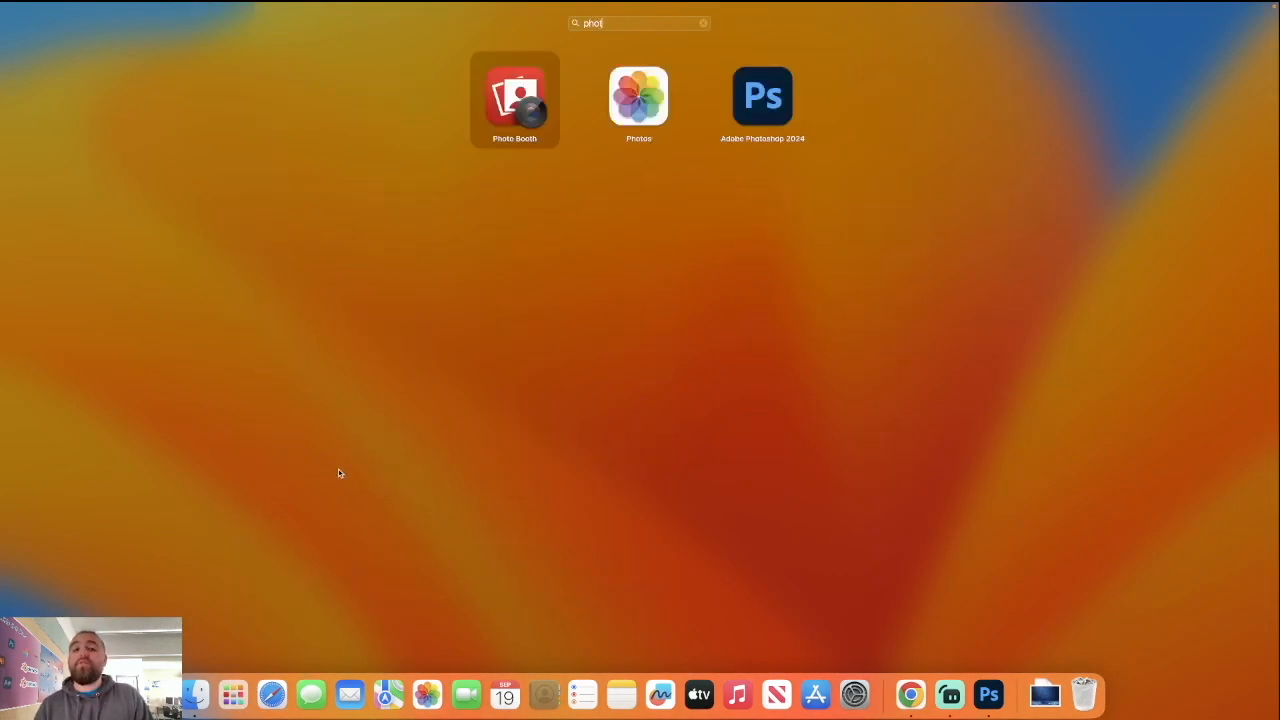
{"action": "left_click", "coordinate": [492, 92]}
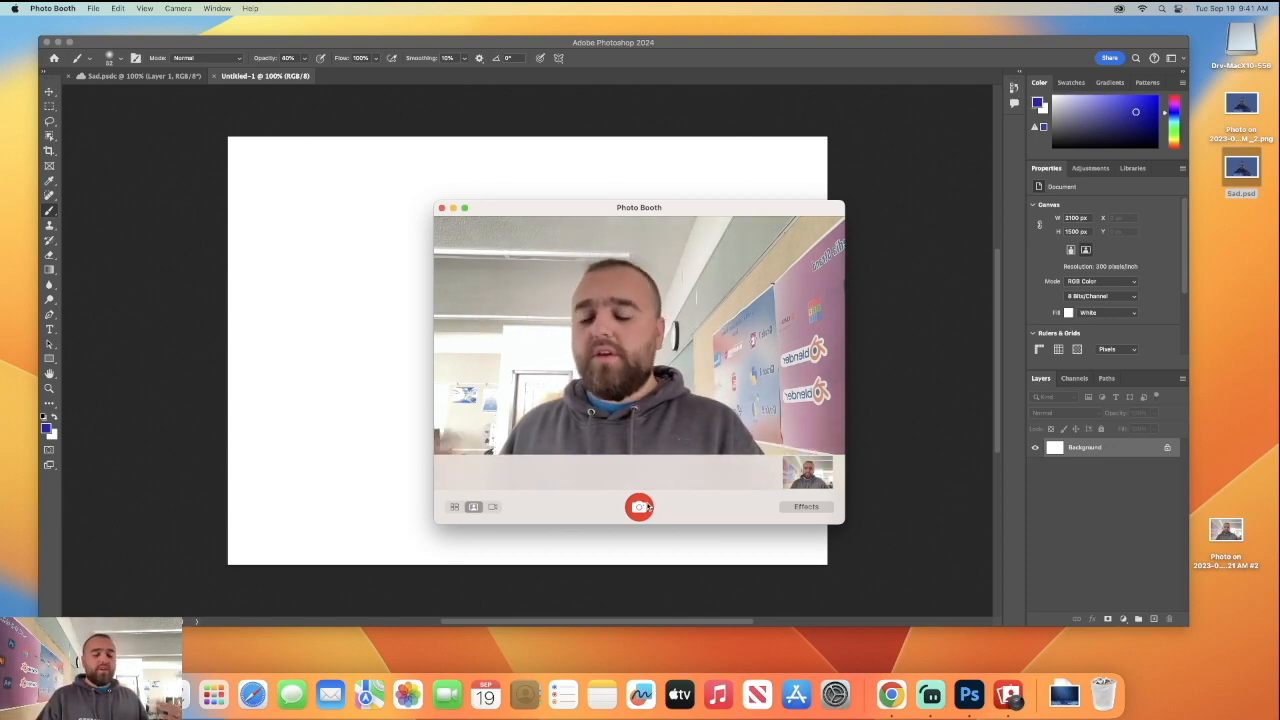
{"action": "left_click", "coordinate": [648, 507]}
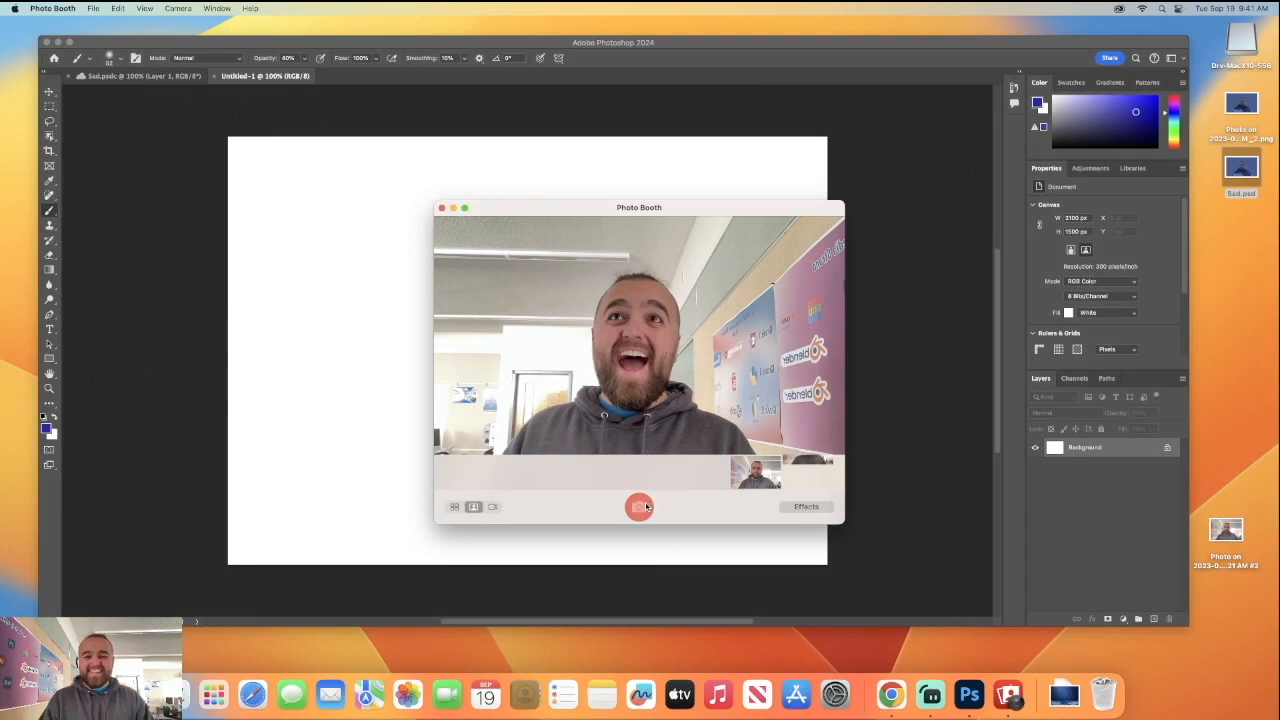
{"action": "left_click_drag", "start_coordinate": [804, 475], "coordinate": [1229, 412]}
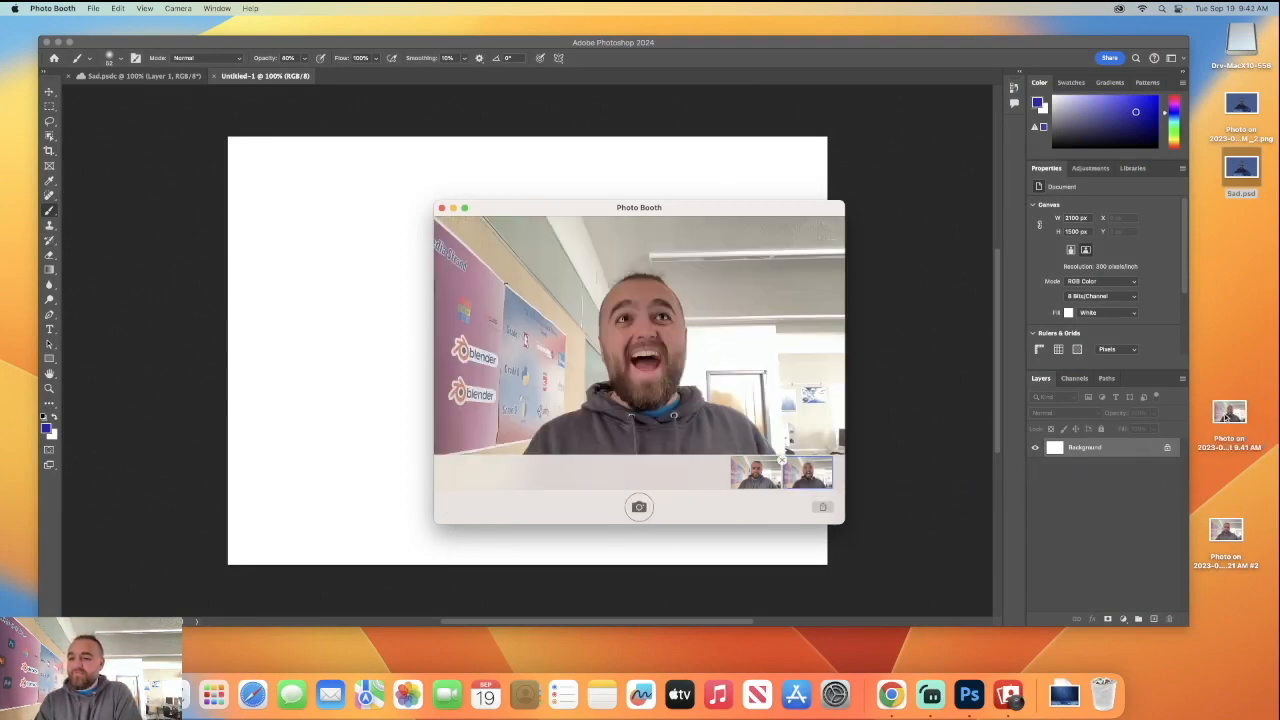
{"action": "left_click", "coordinate": [441, 208]}
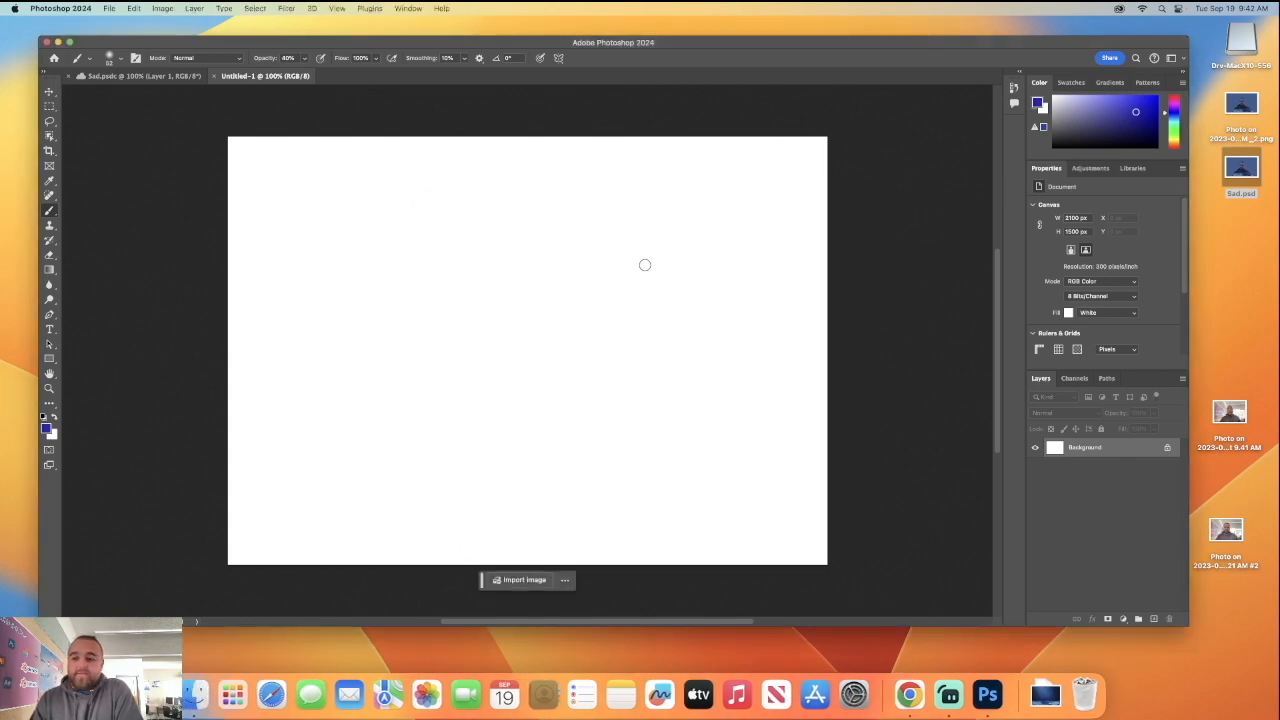
Place the new portrait photo from the desktop into the blank document across the full canvas width.
{"action": "left_click_drag", "start_coordinate": [1231, 414], "coordinate": [638, 392]}
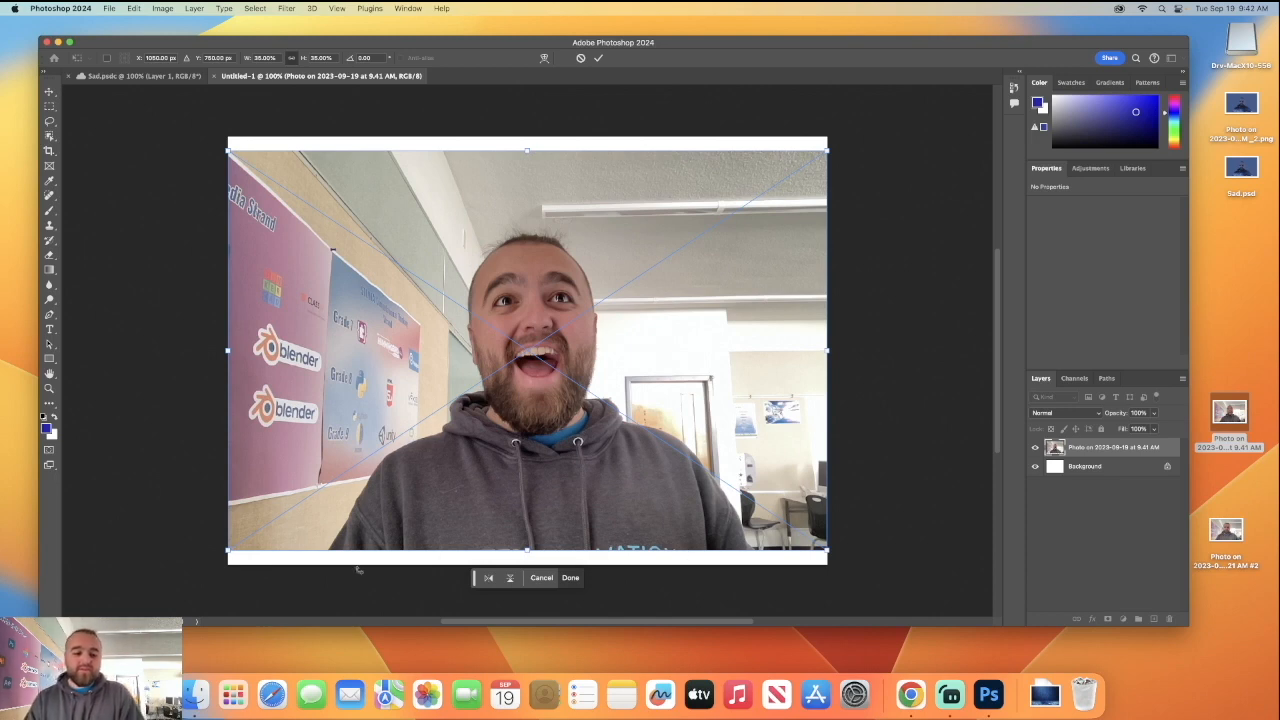
{"action": "left_click", "coordinate": [568, 580]}
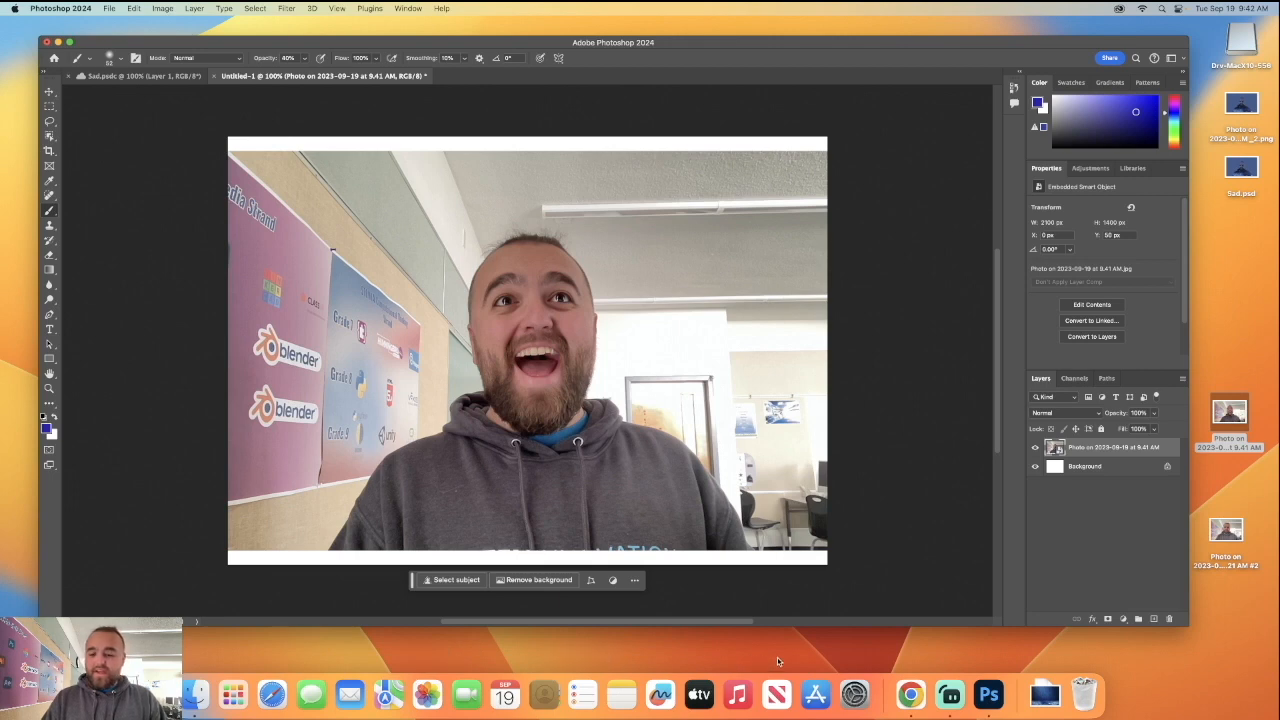
Switch to Chrome and search Google Images for "sunny day", browsing for a suitable landscape photo.
{"action": "left_click", "coordinate": [910, 694]}
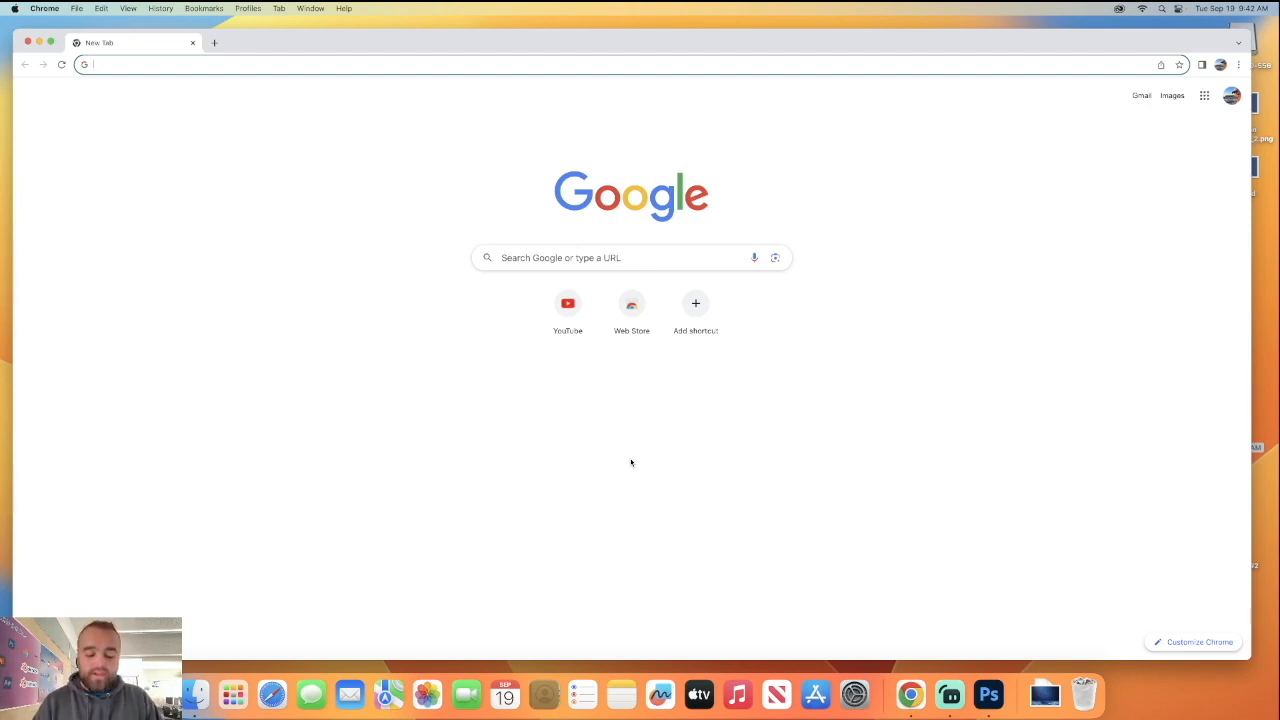
{"action": "type", "text": "sunny f"}
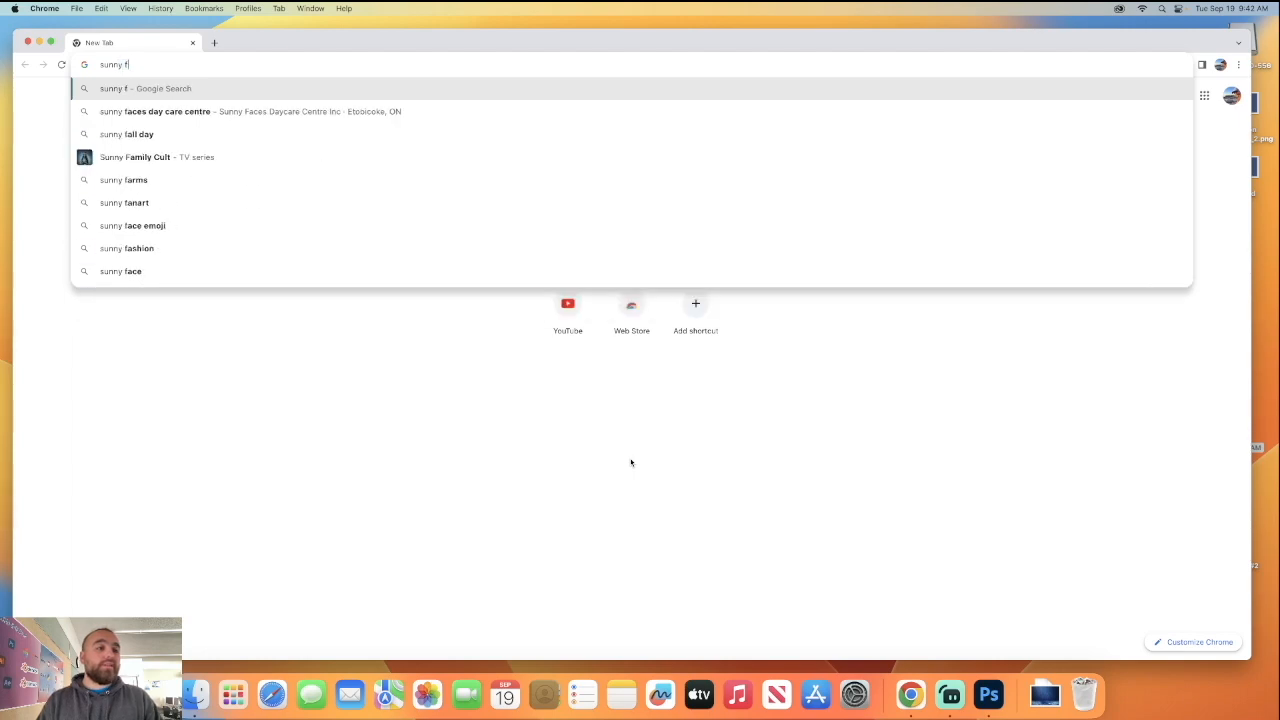
{"action": "key", "text": "BackSpace"}
{"action": "type", "text": "day"}
{"action": "key", "text": "Return"}
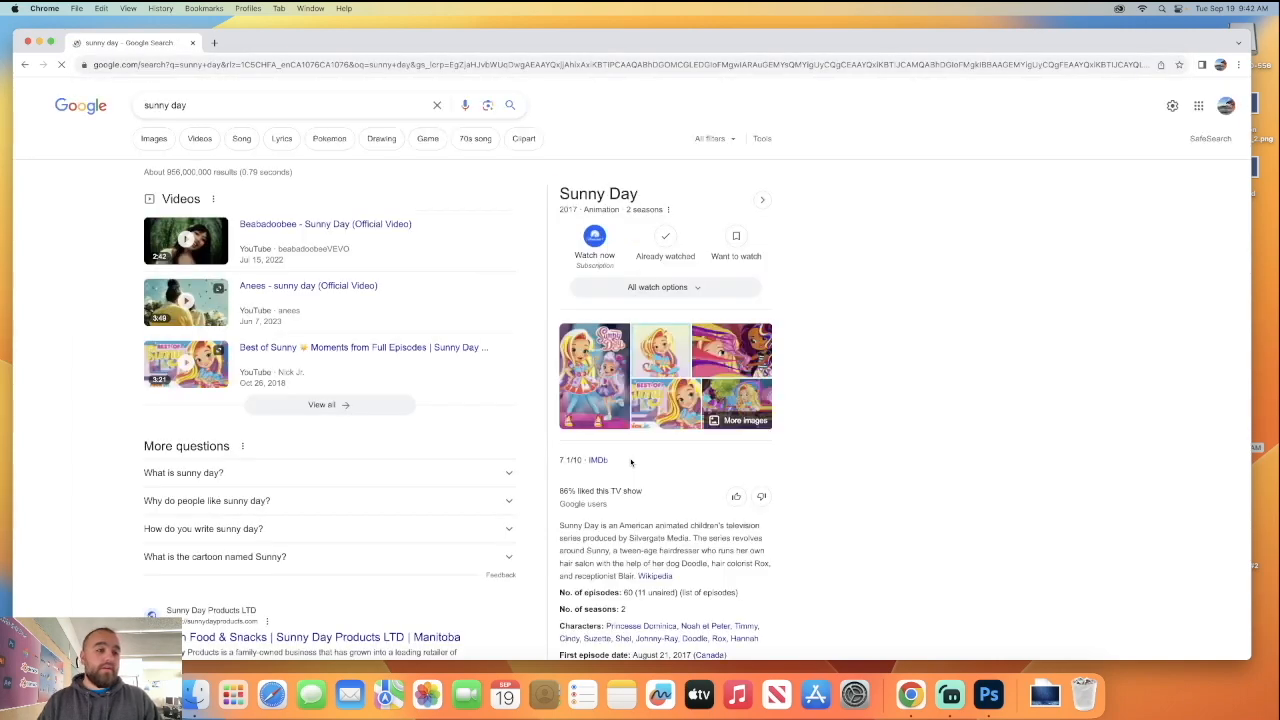
{"action": "left_click", "coordinate": [161, 137]}
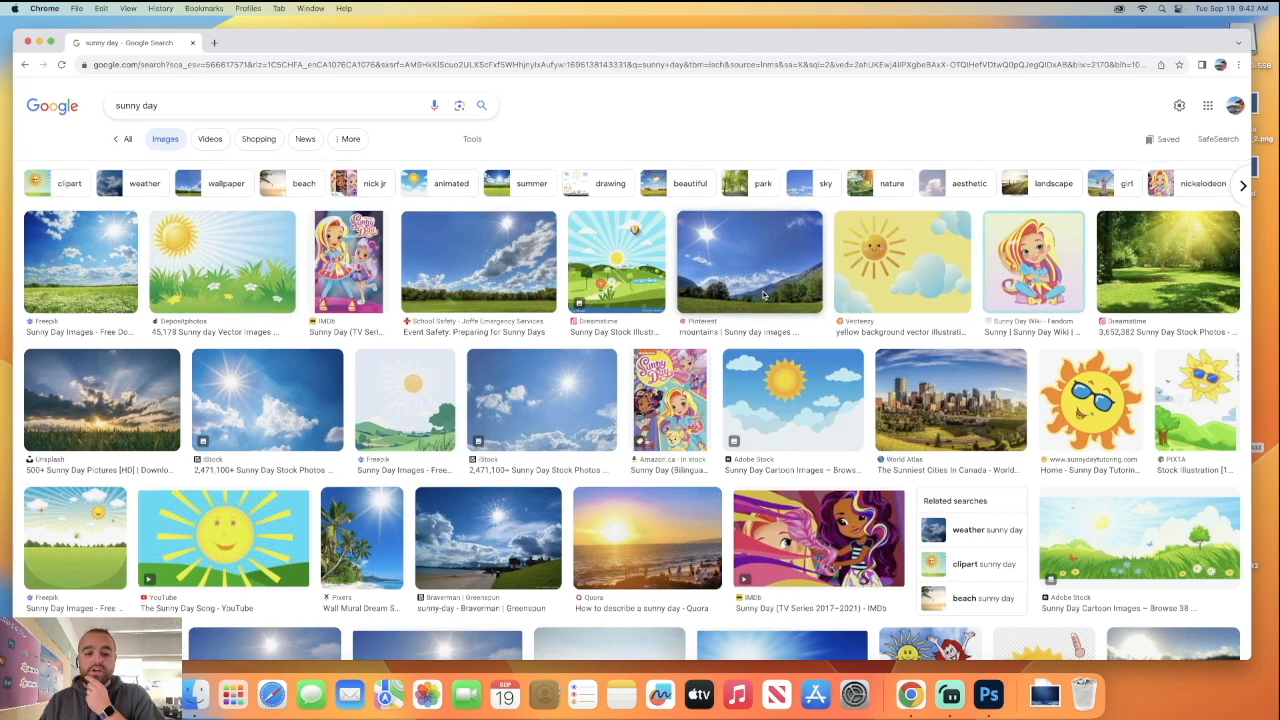
{"action": "scroll", "coordinate": [763, 293], "scroll_direction": "down", "scroll_amount": 2}
{"action": "scroll", "coordinate": [762, 300], "scroll_direction": "down", "scroll_amount": 3}
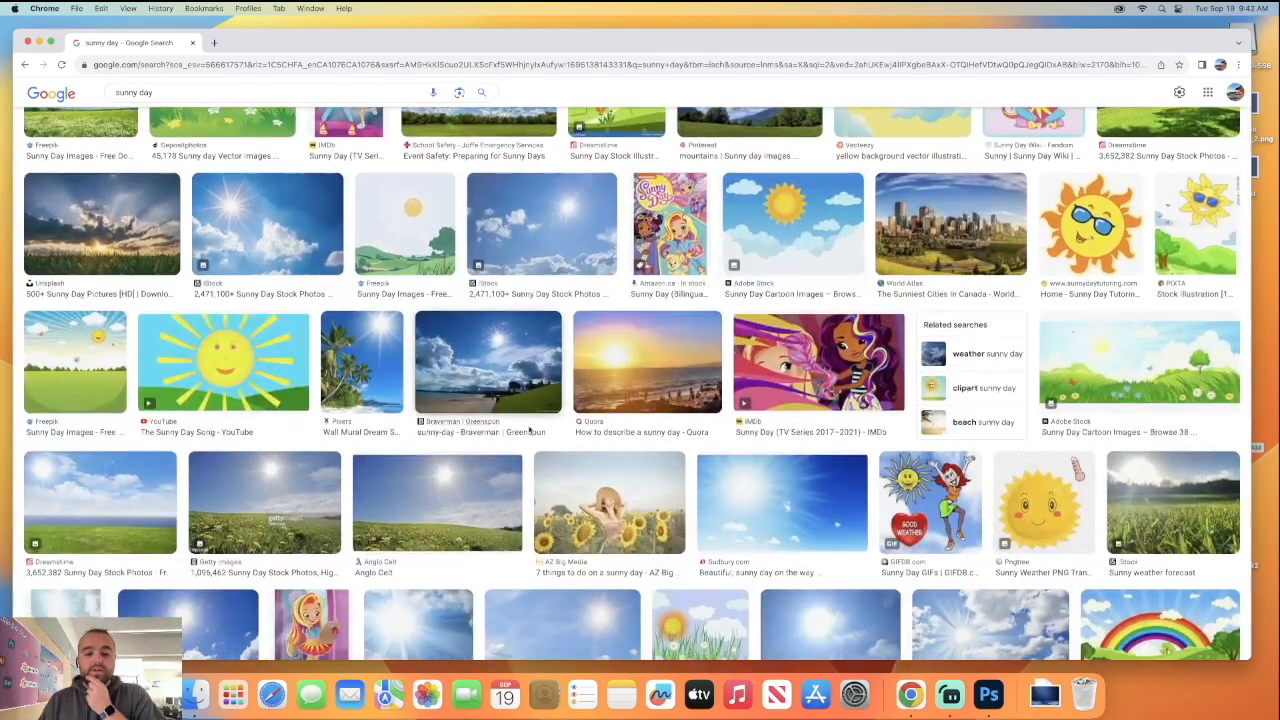
Save the Anglo Celt picture of a sunlit flower meadow to Downloads as Sunny and return to Photoshop.
{"action": "left_click", "coordinate": [455, 505]}
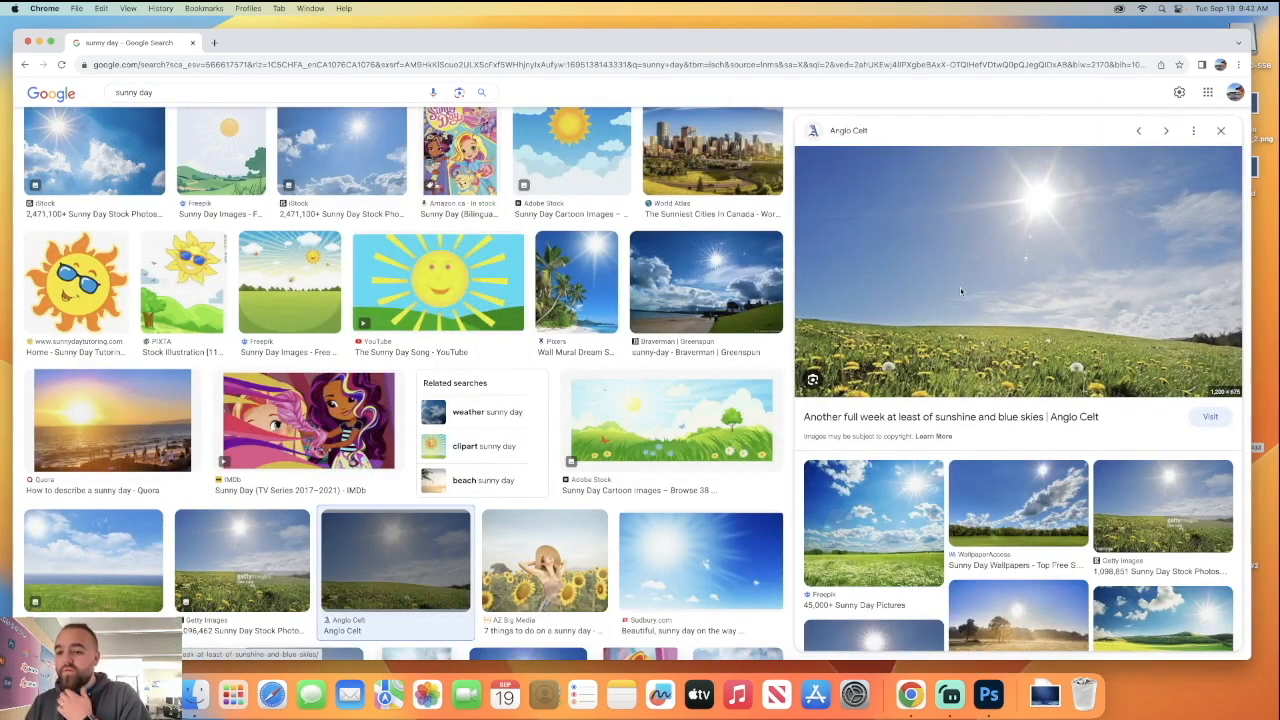
{"action": "right_click", "coordinate": [962, 292]}
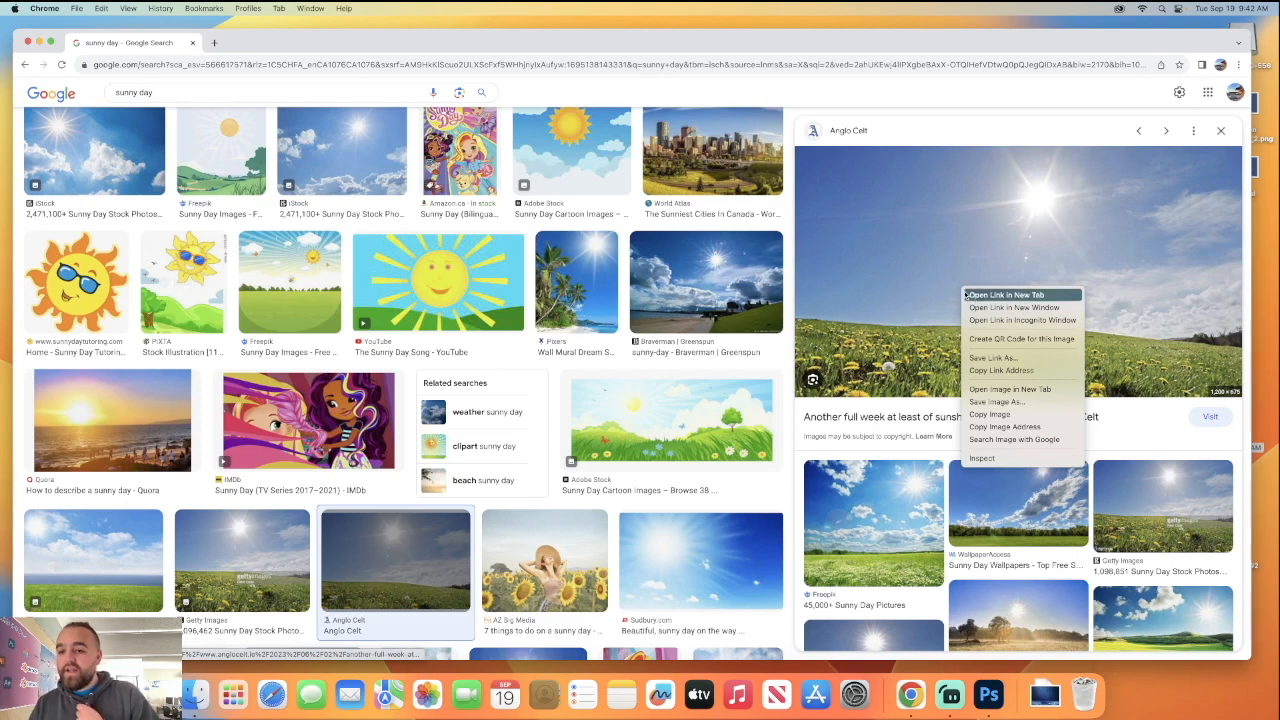
{"action": "left_click", "coordinate": [1001, 401]}
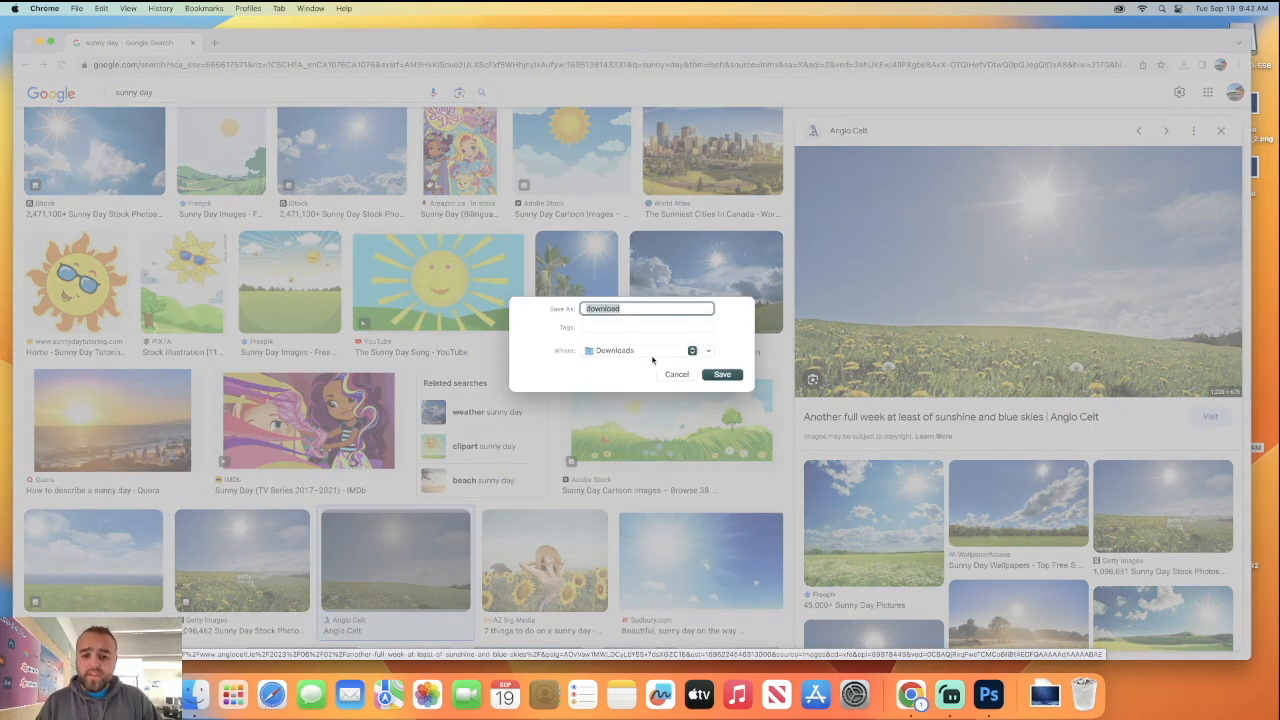
{"action": "type", "text": "Sunny"}
{"action": "left_click", "coordinate": [722, 375]}
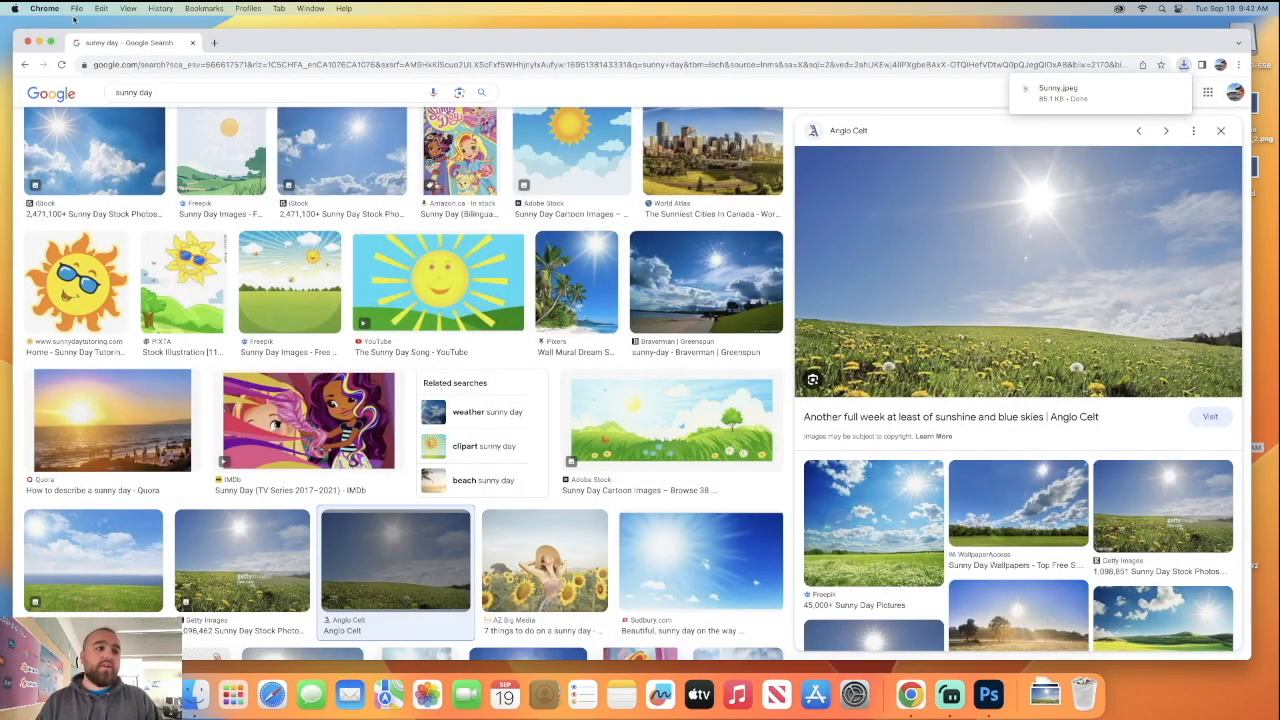
{"action": "left_click", "coordinate": [29, 42]}
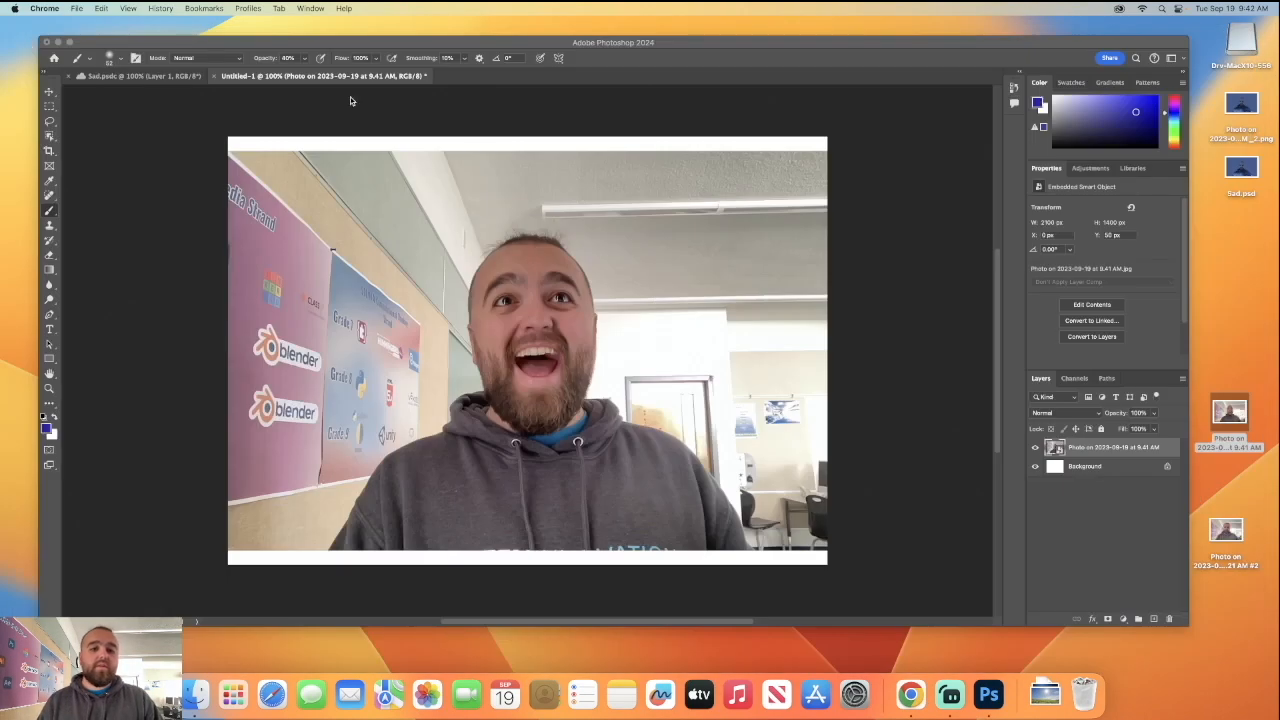
{"action": "left_click", "coordinate": [700, 126]}
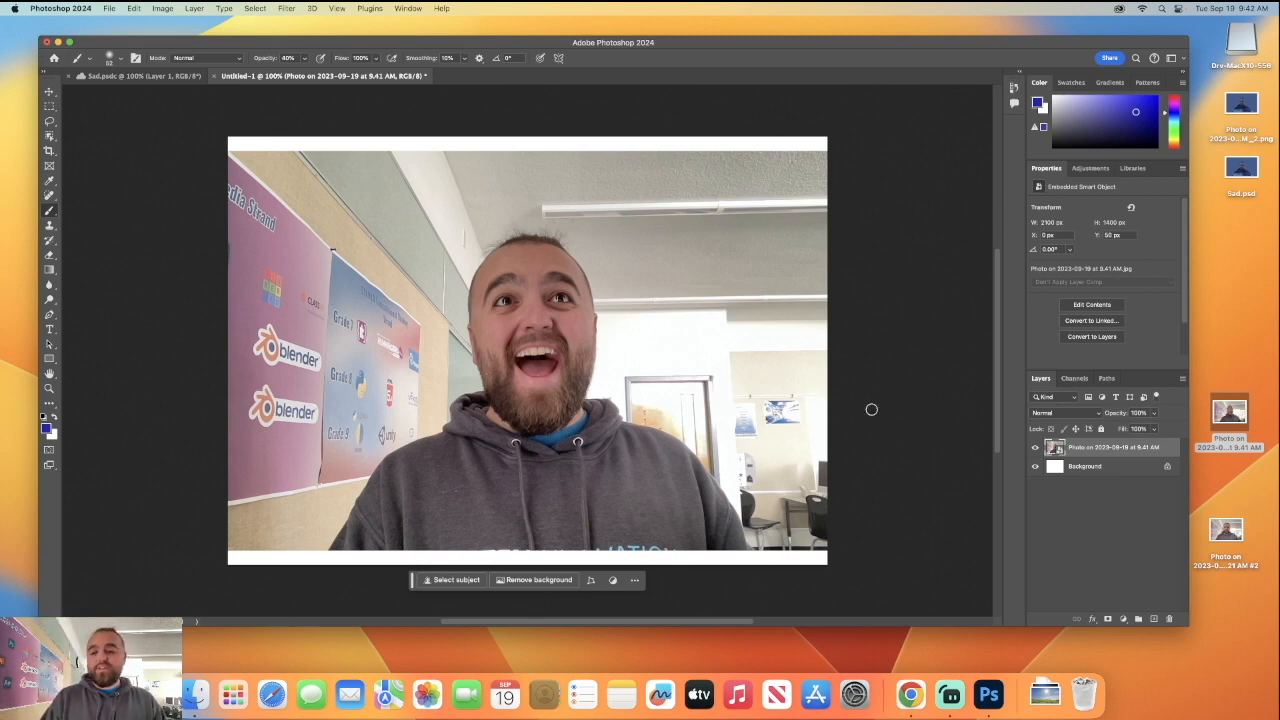
Select the man in the photo as the subject and feather the selection by 0.5 pixels.
{"action": "left_click", "coordinate": [262, 8]}
{"action": "left_click", "coordinate": [307, 143]}
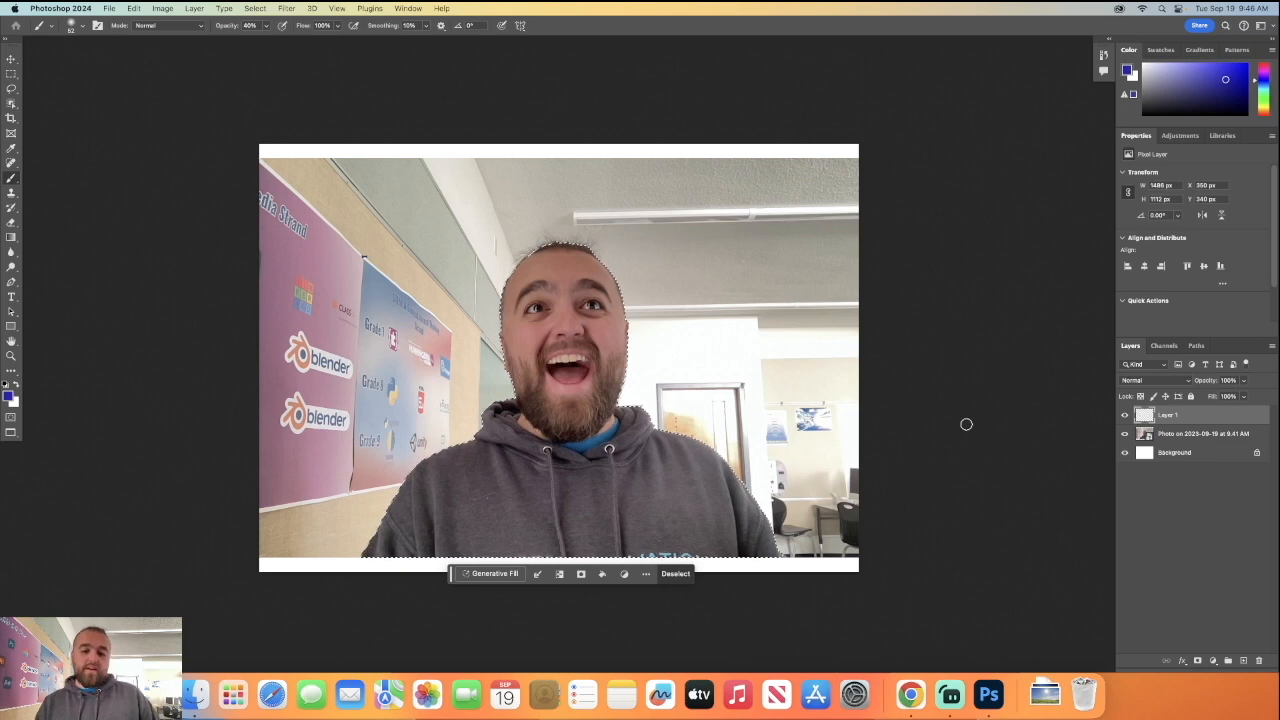
{"action": "scroll", "coordinate": [966, 423], "scroll_direction": "down", "scroll_amount": 1}
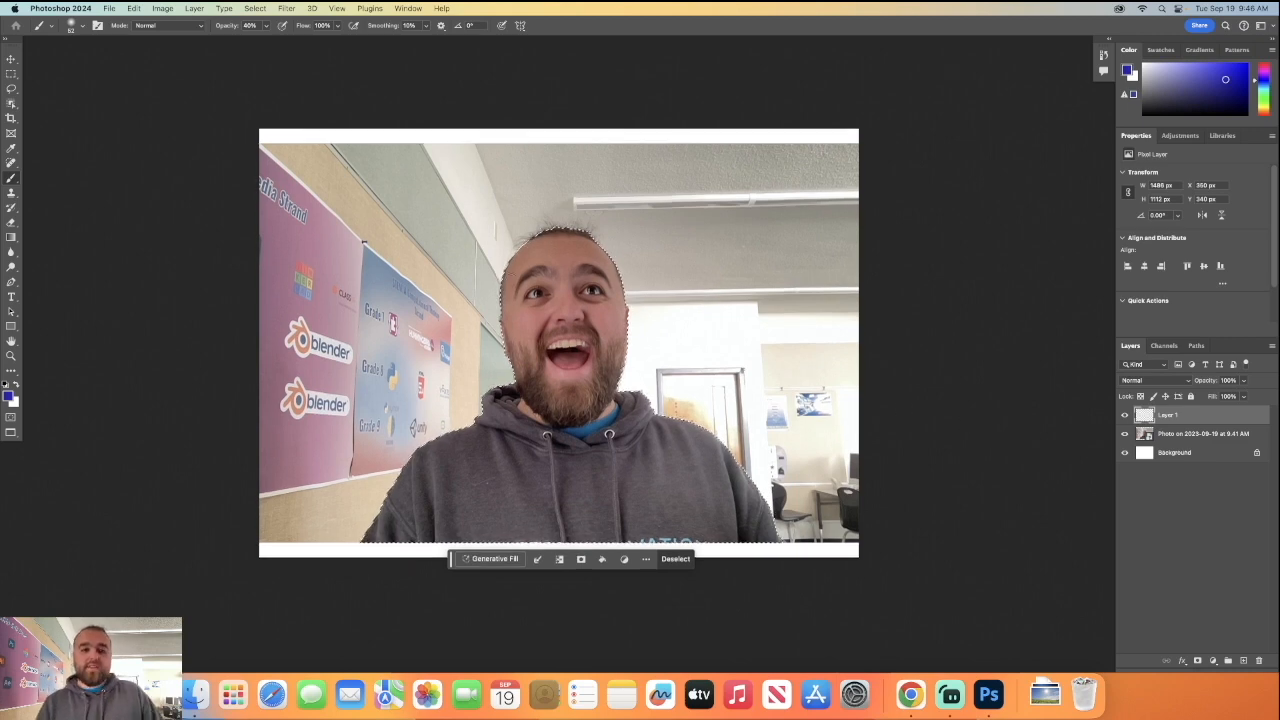
{"action": "left_click", "coordinate": [256, 8]}
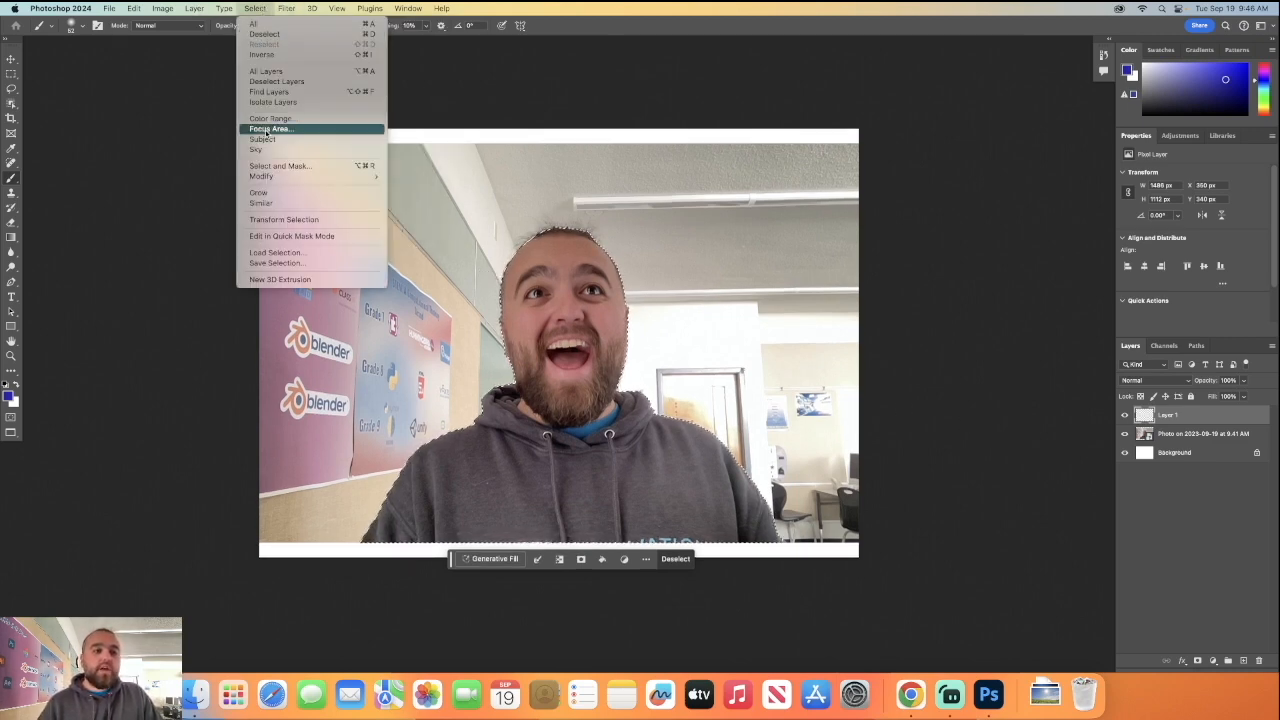
{"action": "mouse_move", "coordinate": [275, 176]}
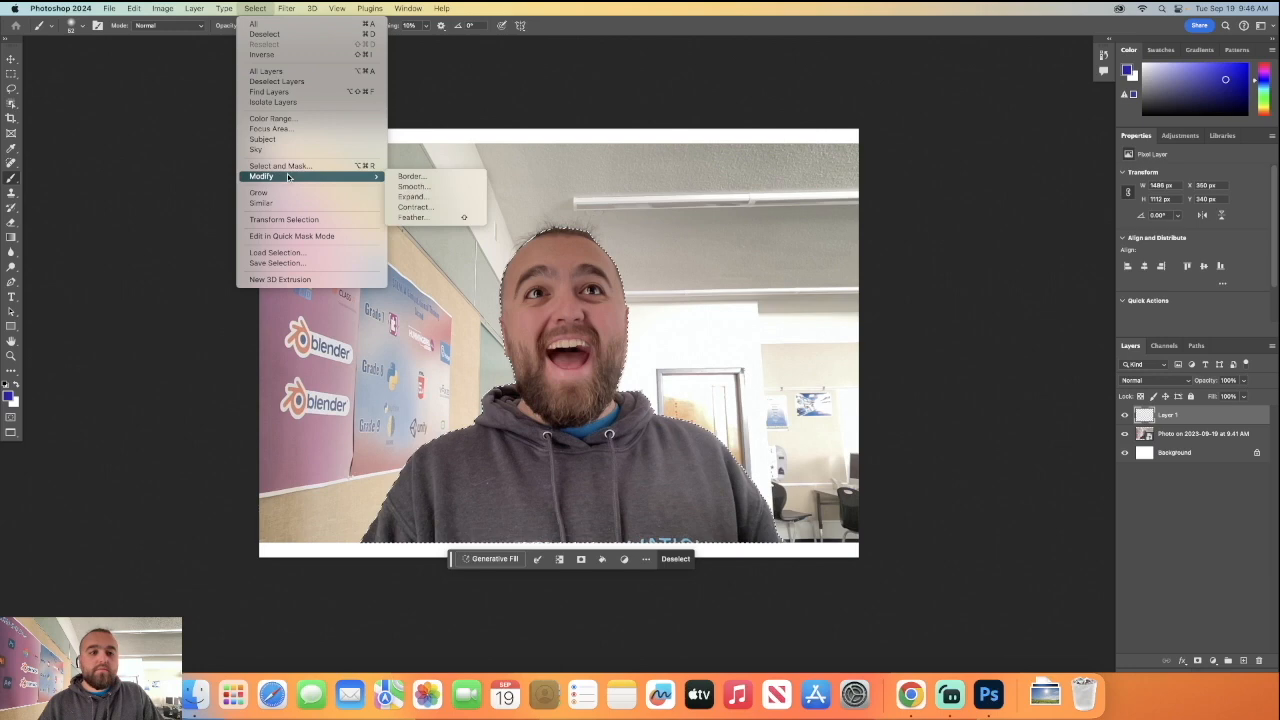
{"action": "left_click", "coordinate": [411, 217]}
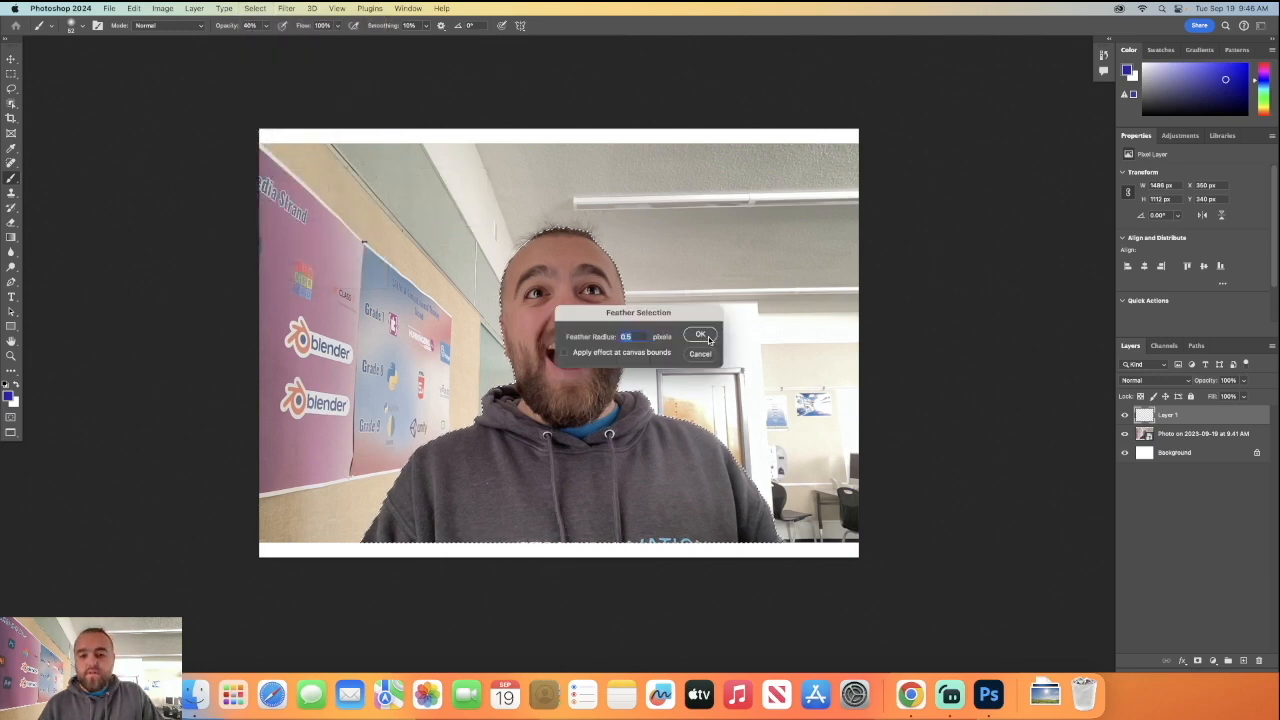
{"action": "left_click", "coordinate": [701, 336]}
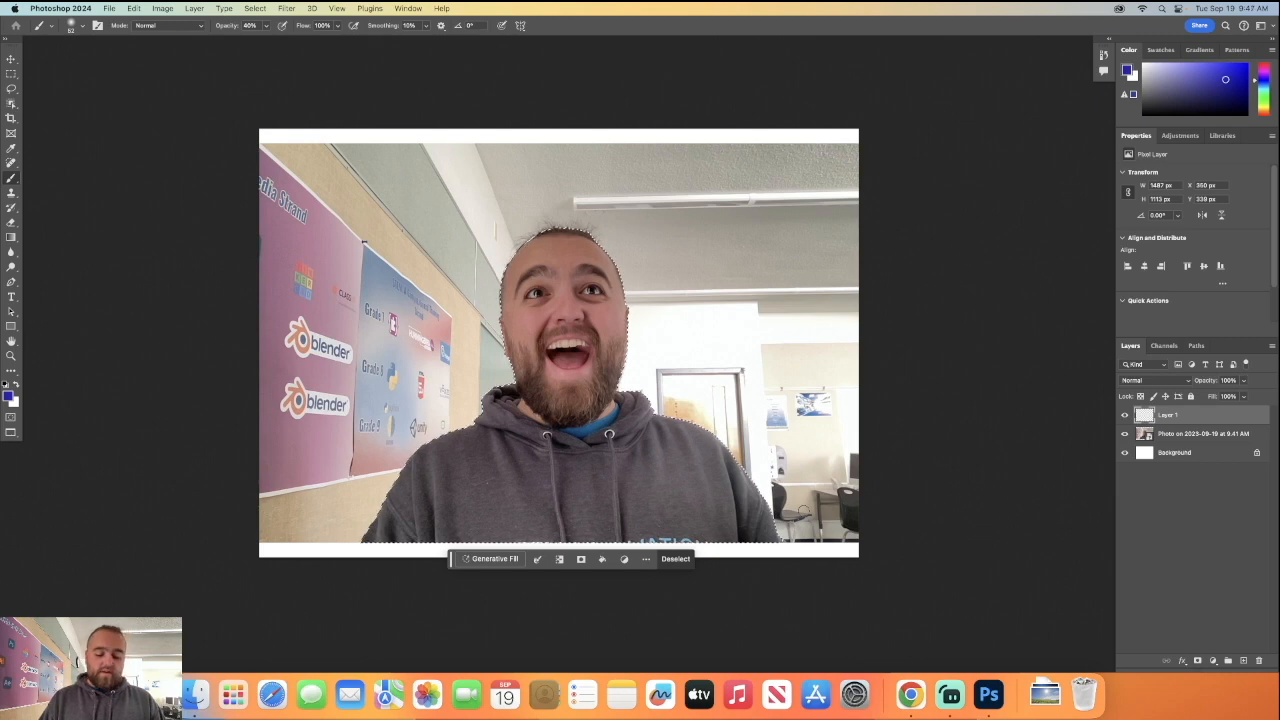
Copy the selected man from the photo layer to his own layer, and delete Layer 1, the photo layer and the Background layer.
{"action": "key", "text": "super+j"}
{"action": "left_click", "coordinate": [639, 253]}
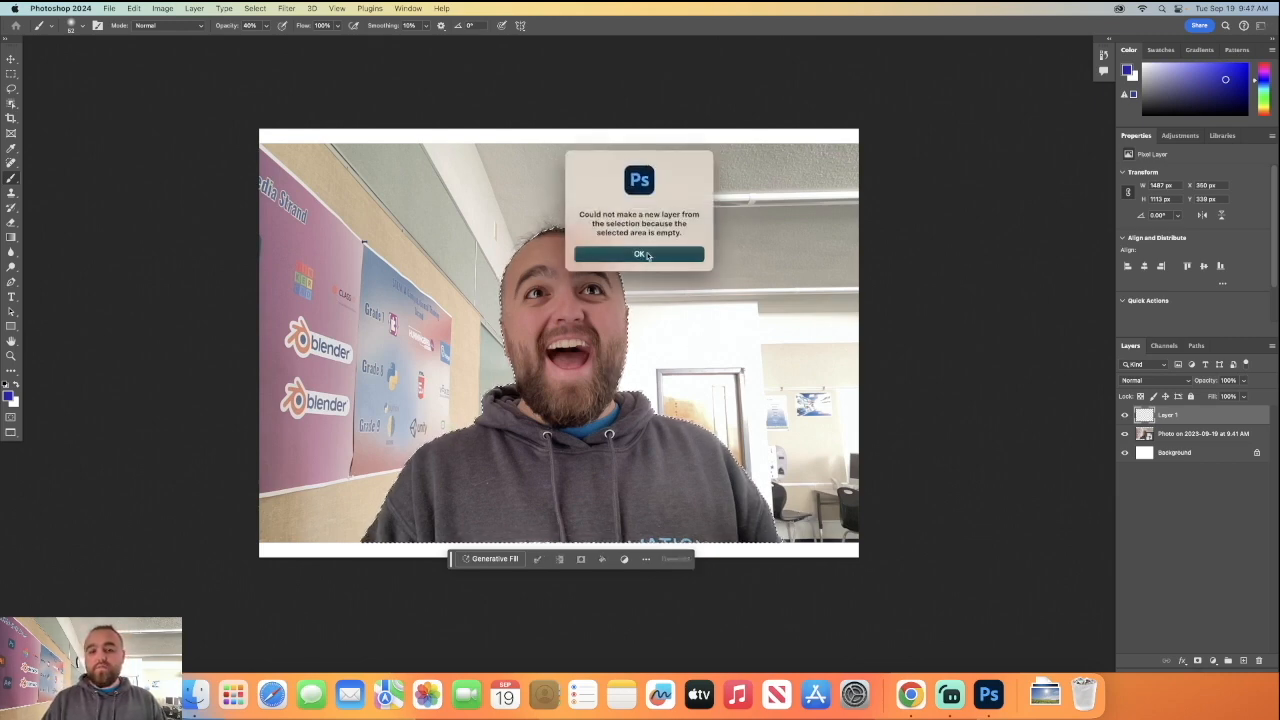
{"action": "left_click", "coordinate": [1172, 438]}
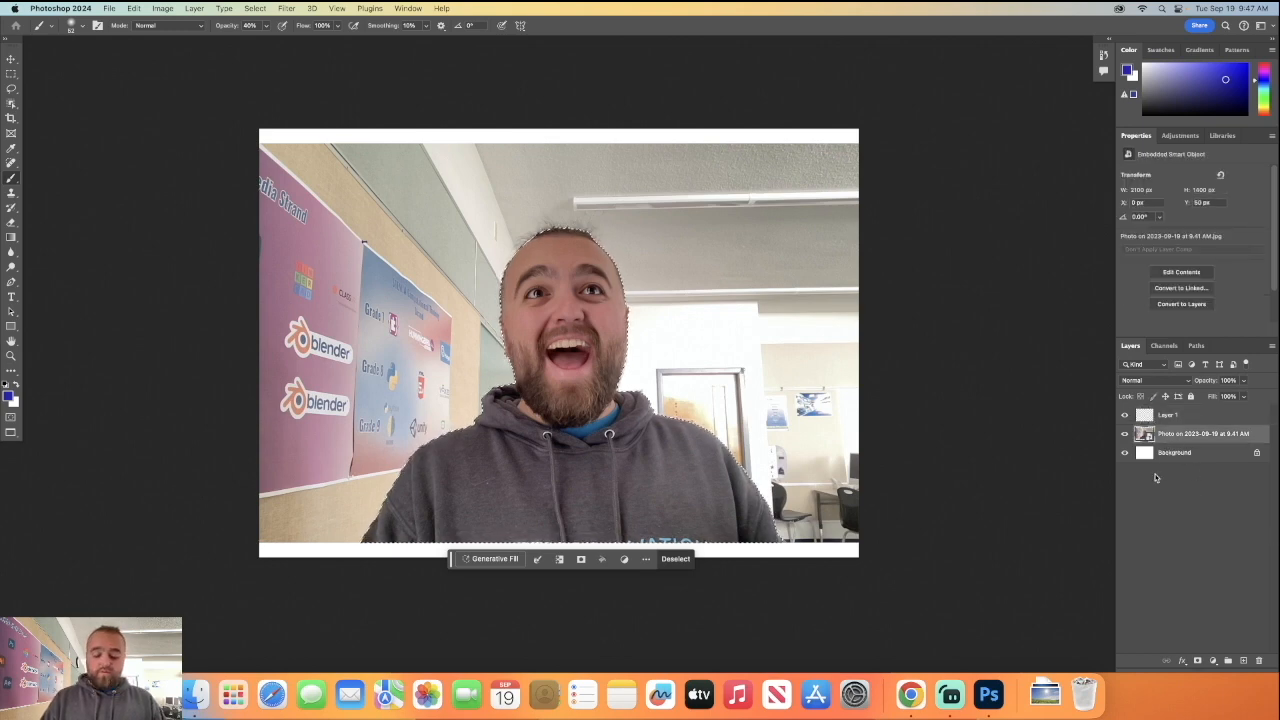
{"action": "key", "text": "super+j"}
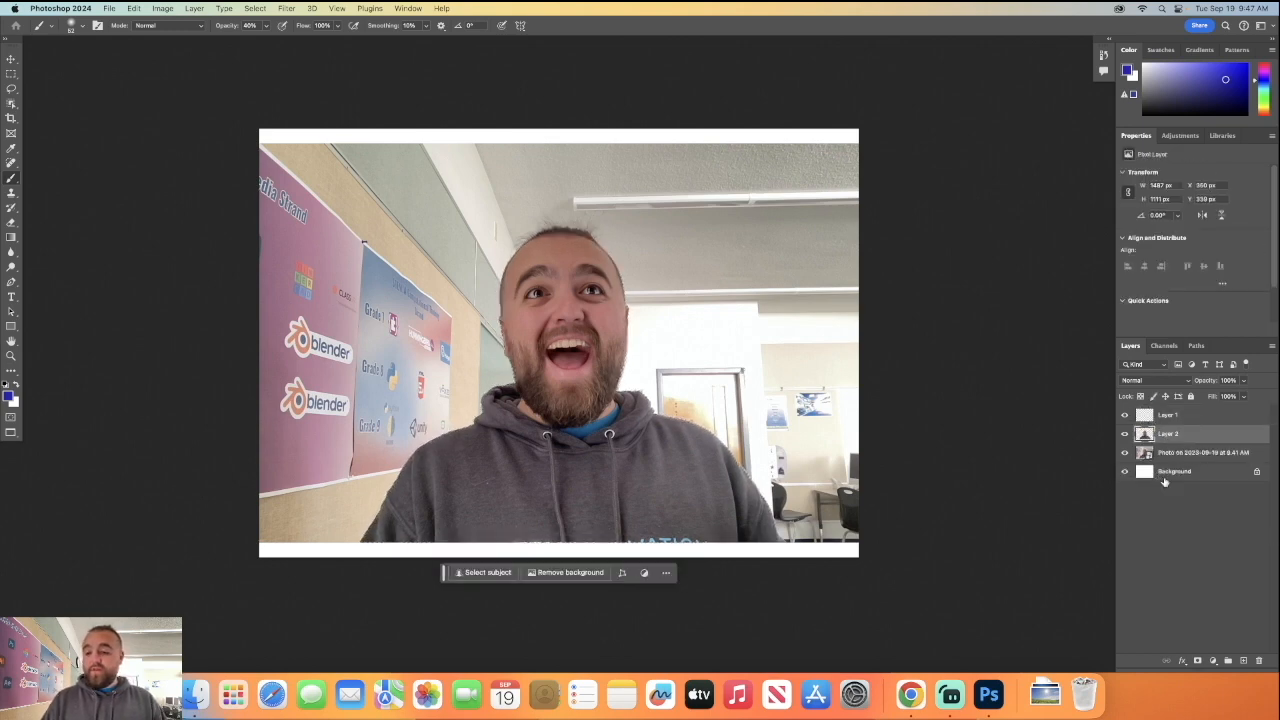
{"action": "left_click_drag", "start_coordinate": [1180, 418], "coordinate": [1259, 660]}
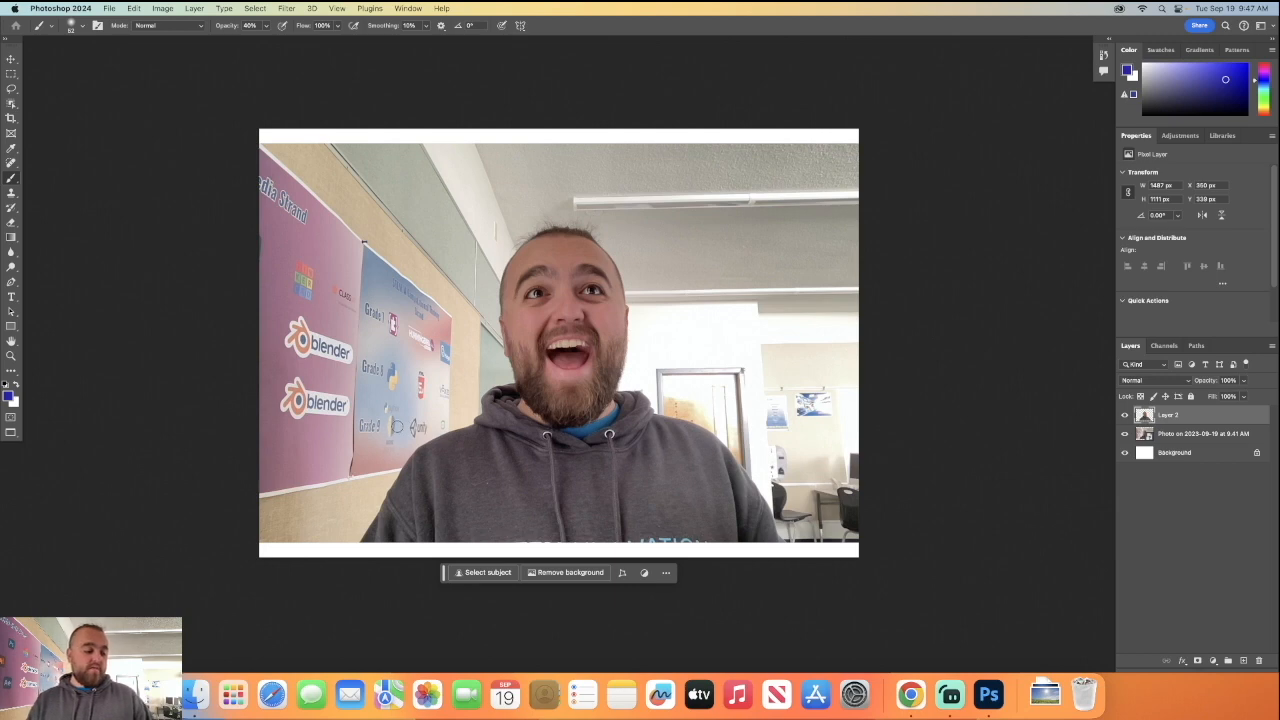
{"action": "left_click_drag", "start_coordinate": [1205, 434], "coordinate": [1259, 660]}
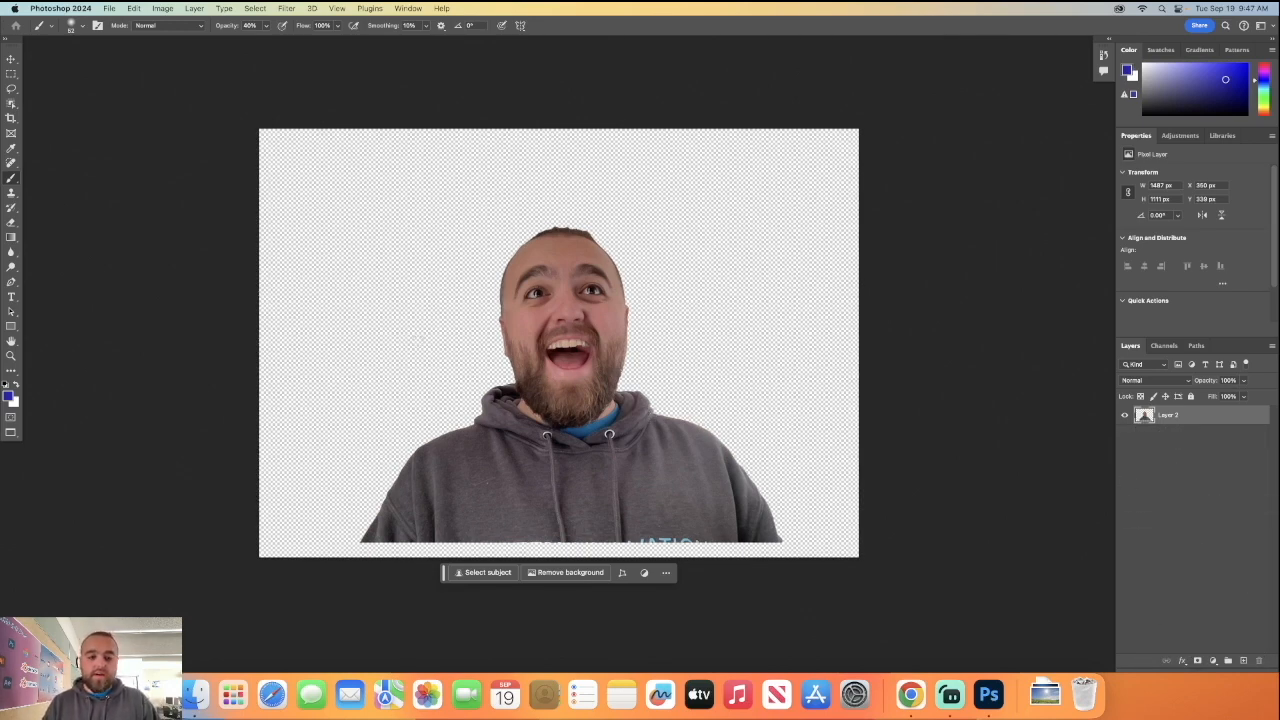
Move the man's cutout down so his torso meets the bottom edge of the canvas.
{"action": "left_click", "coordinate": [11, 60]}
{"action": "left_click_drag", "start_coordinate": [503, 424], "coordinate": [528, 426]}
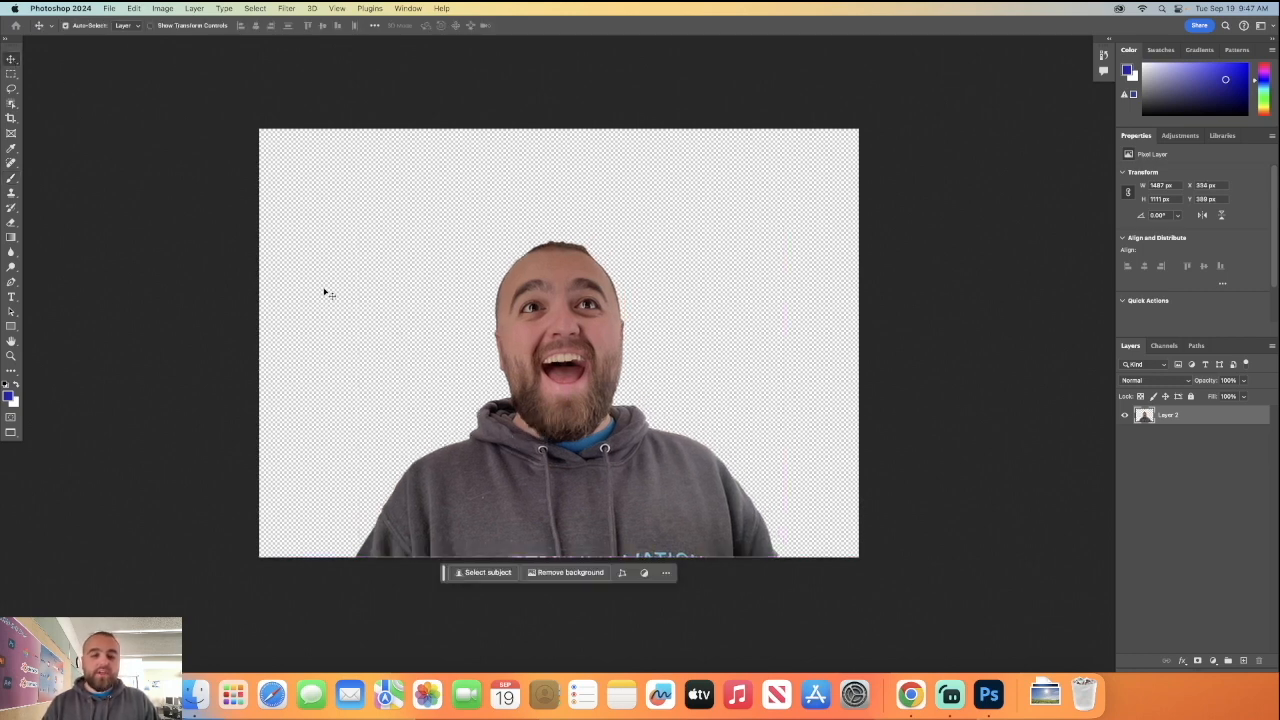
Widen the canvas slightly beyond its right edge with the Crop tool, keeping its height.
{"action": "left_click", "coordinate": [11, 118]}
{"action": "mouse_move", "coordinate": [561, 133]}
{"action": "left_mouse_down"}
{"action": "mouse_move", "coordinate": [563, 98]}
{"action": "mouse_move", "coordinate": [557, 131]}
{"action": "left_mouse_up"}
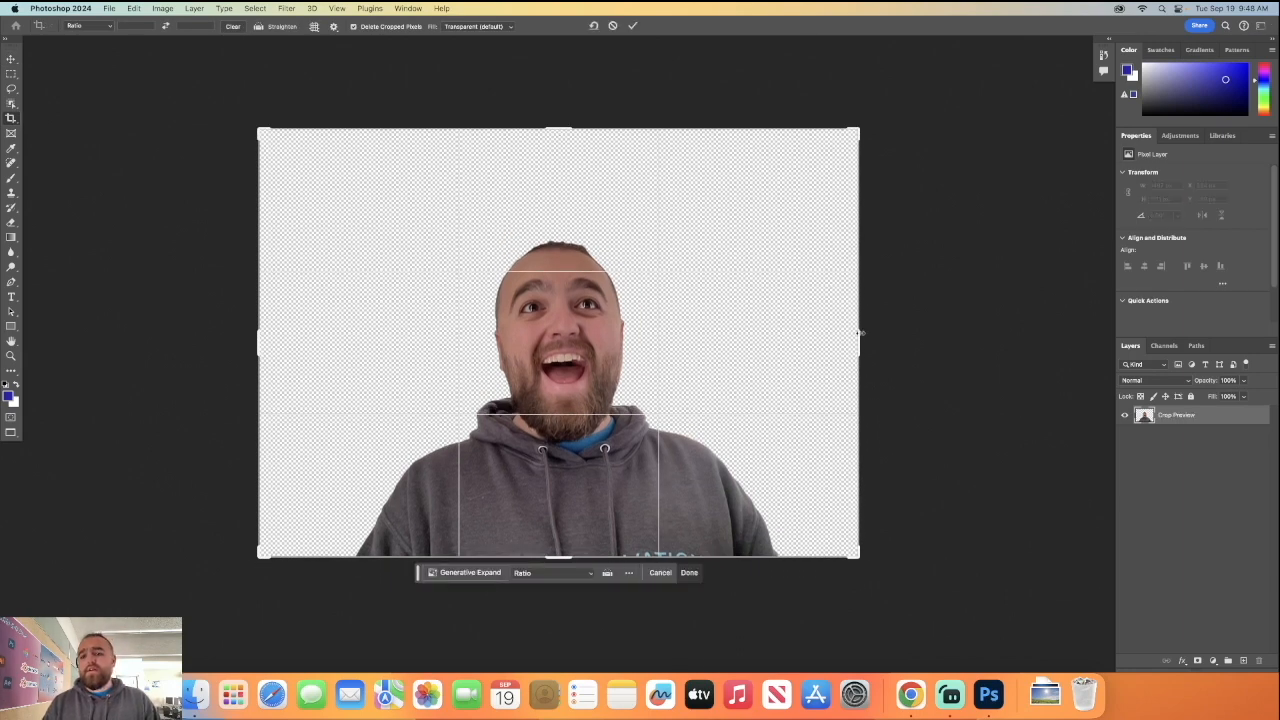
{"action": "left_click_drag", "start_coordinate": [859, 333], "coordinate": [865, 337]}
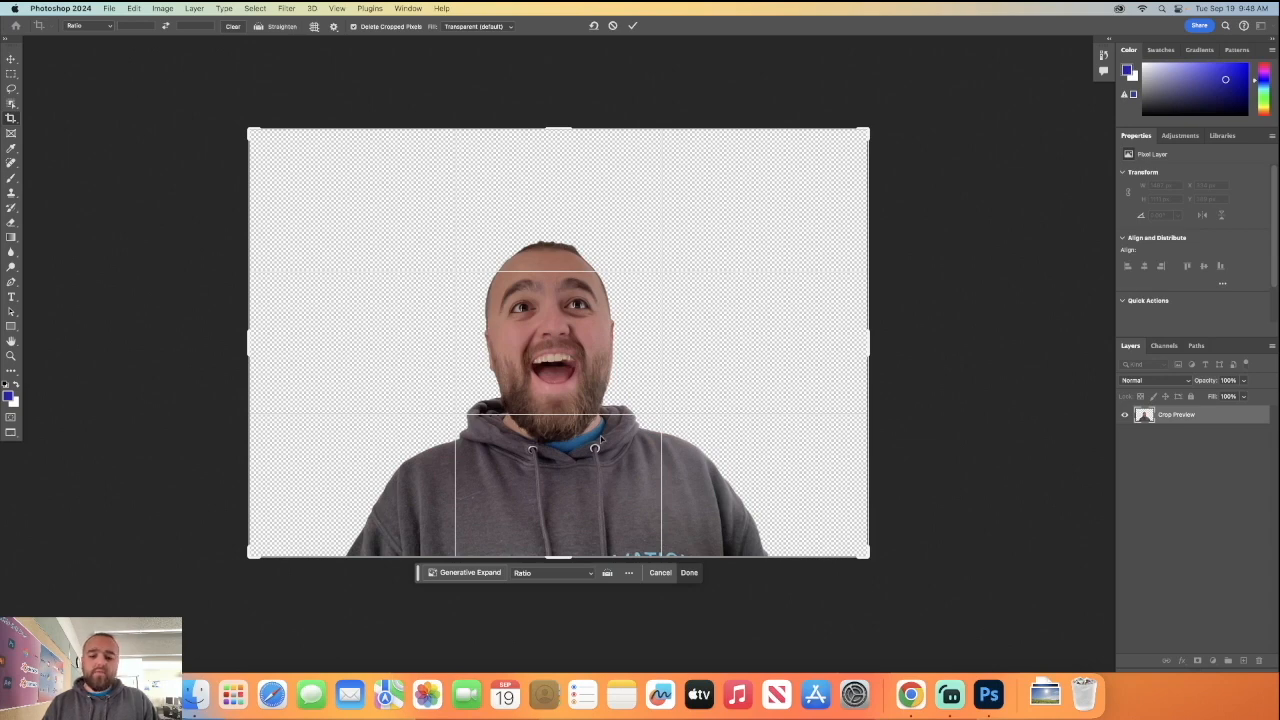
{"action": "left_click", "coordinate": [689, 572]}
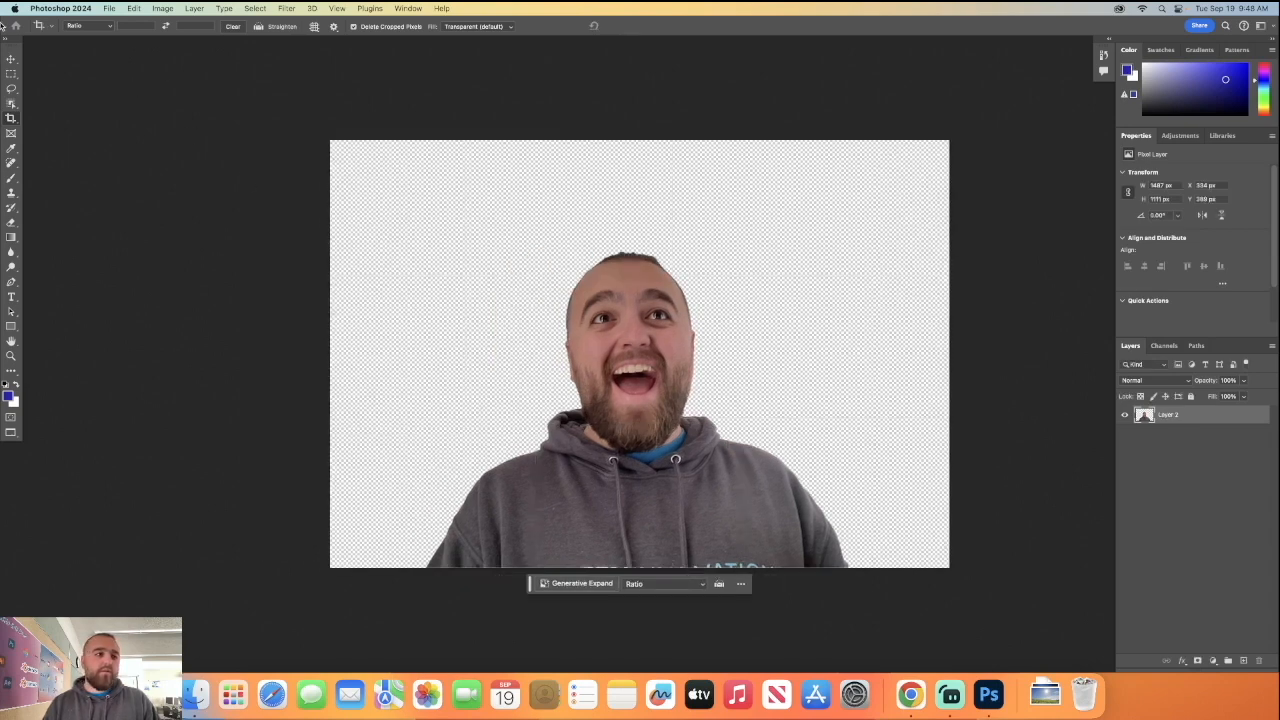
Shift the man's cutout slightly to the right to centre him horizontally on the canvas.
{"action": "left_click", "coordinate": [12, 58]}
{"action": "left_click_drag", "start_coordinate": [604, 467], "coordinate": [612, 467]}
{"action": "left_click", "coordinate": [220, 423]}
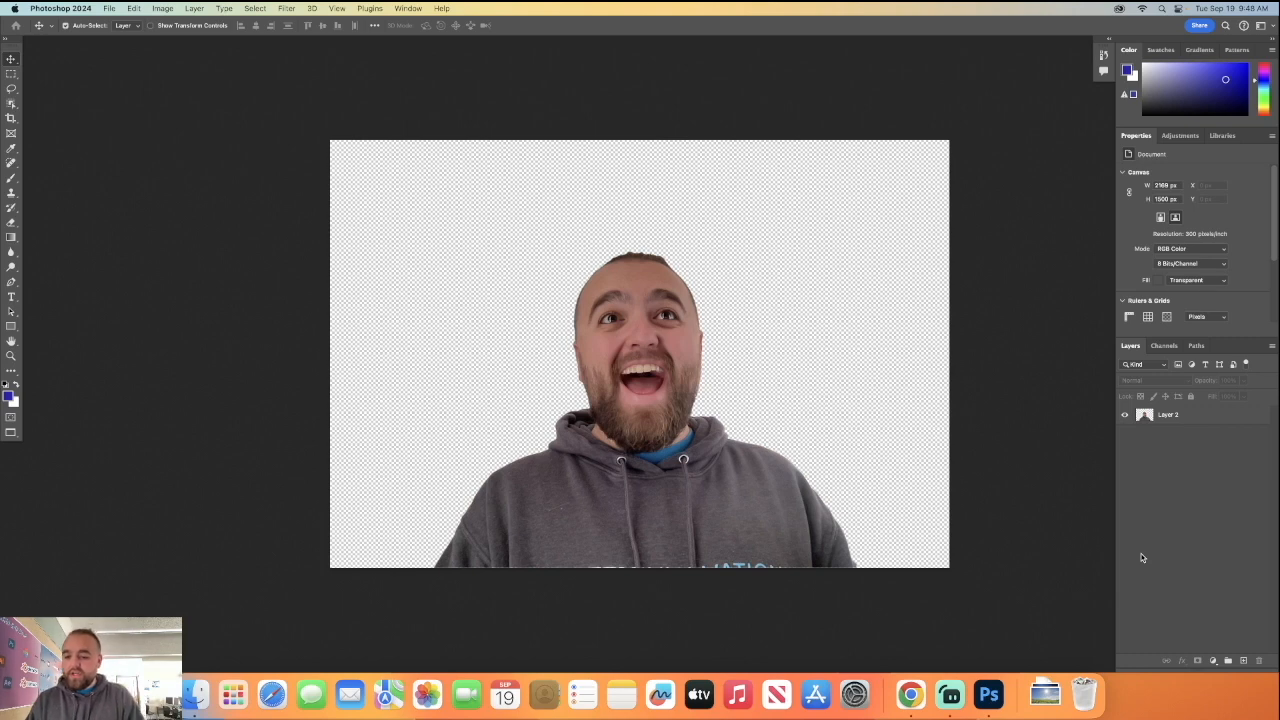
Add a Solid Color fill layer above the man's layer in near-white, #fefeff.
{"action": "left_click", "coordinate": [1194, 420]}
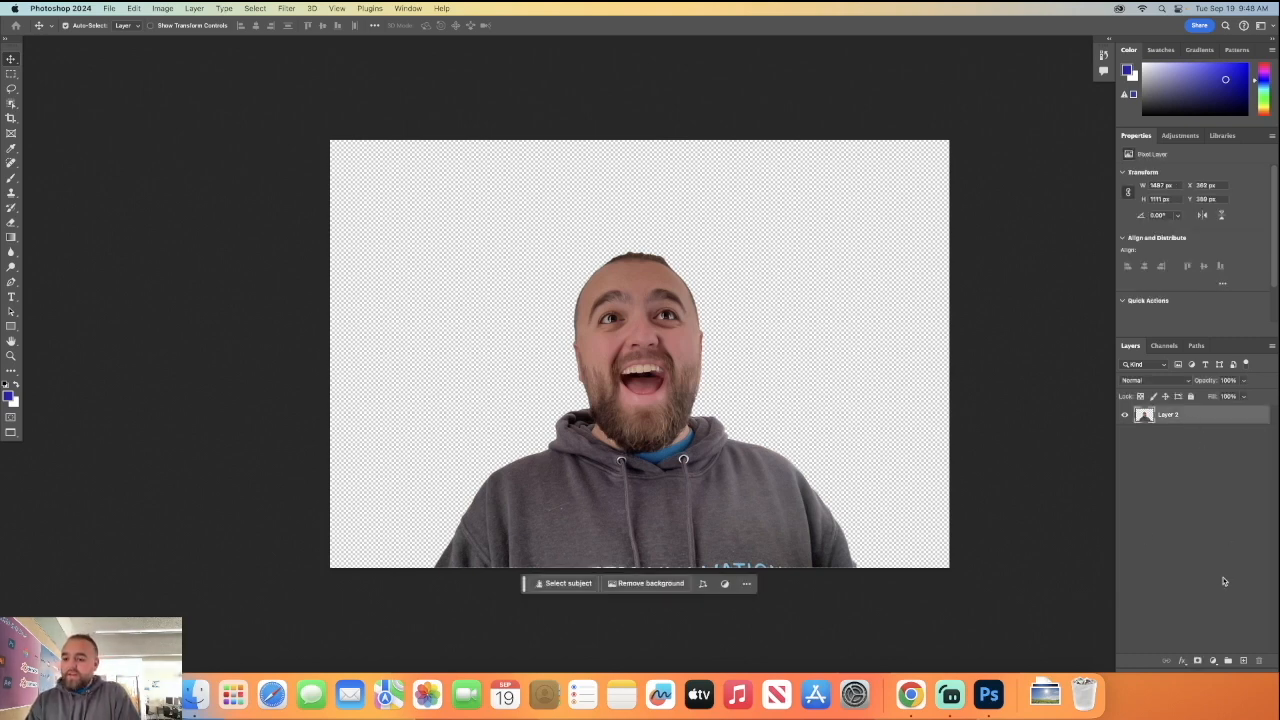
{"action": "left_click", "coordinate": [1213, 662]}
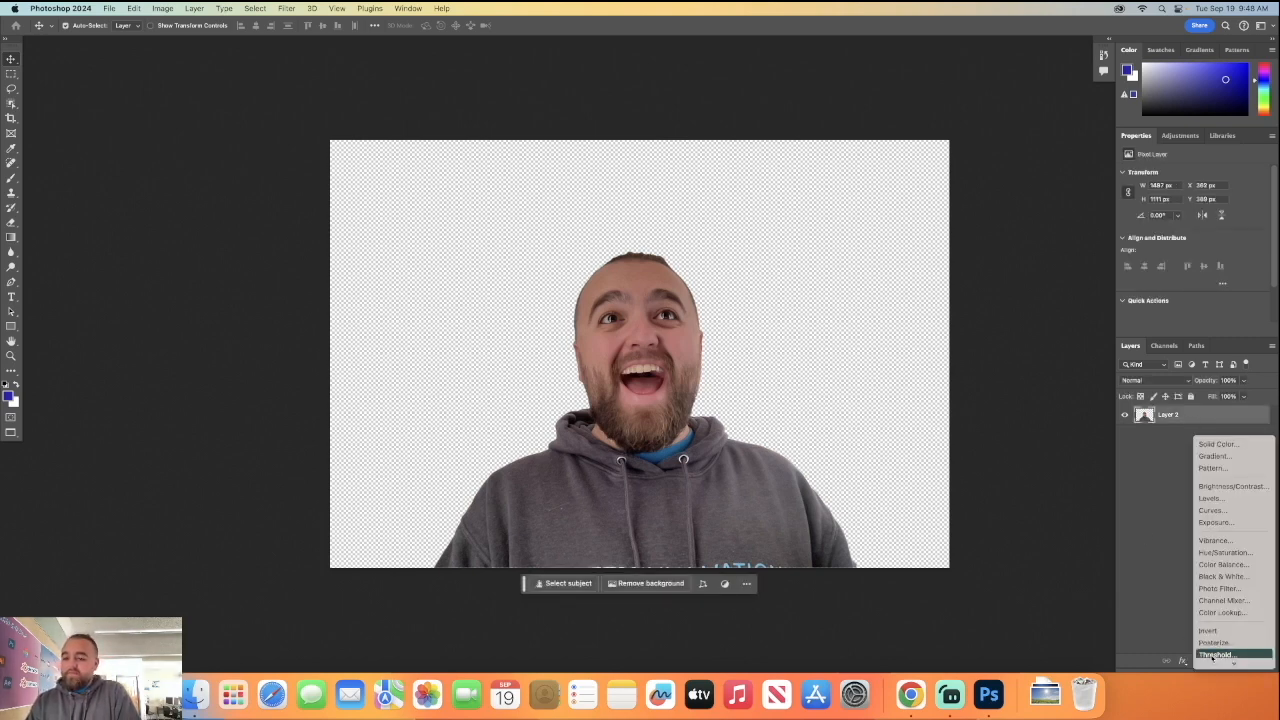
{"action": "left_click", "coordinate": [1212, 662]}
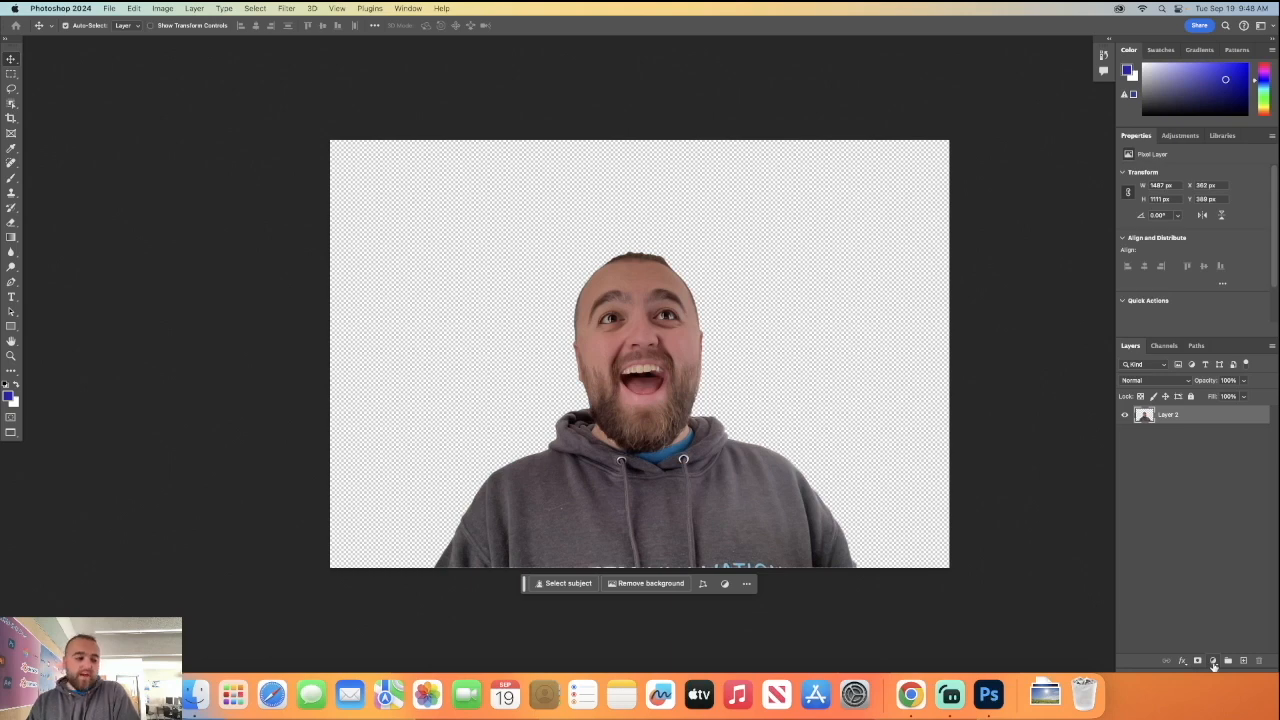
{"action": "left_click", "coordinate": [1213, 662]}
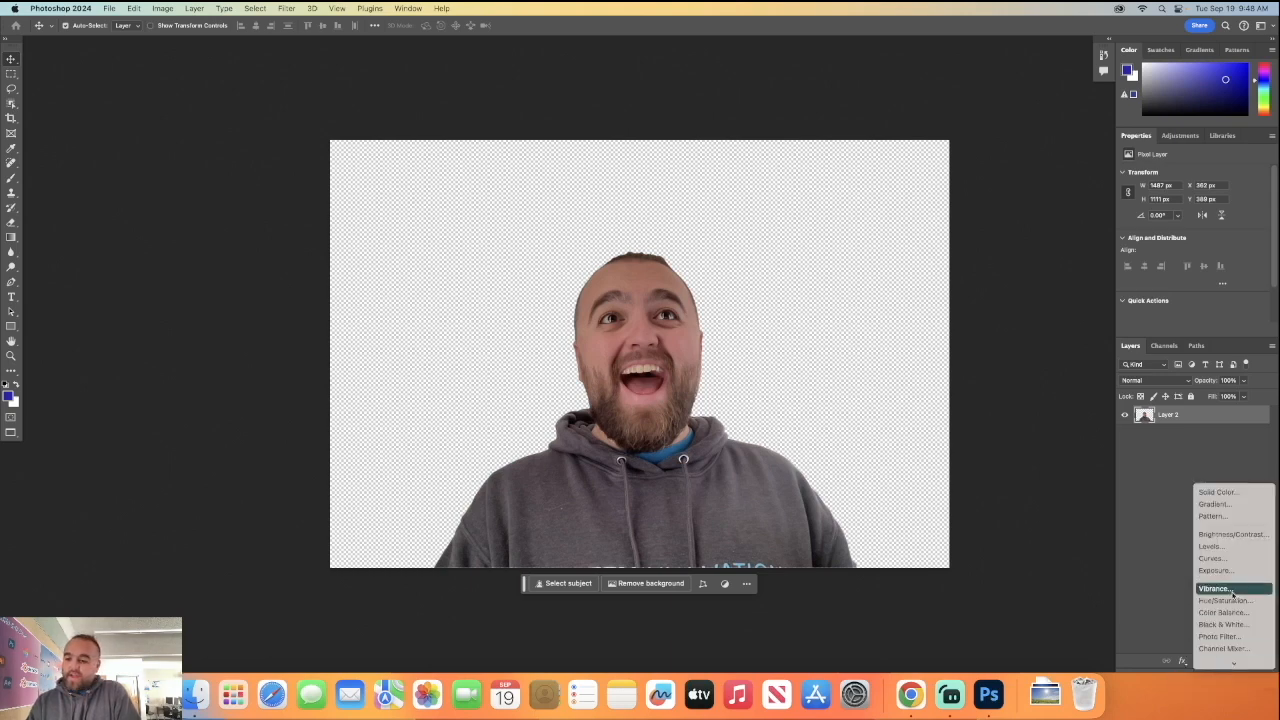
{"action": "left_click", "coordinate": [1228, 492]}
{"action": "mouse_move", "coordinate": [508, 278]}
{"action": "left_mouse_down"}
{"action": "mouse_move", "coordinate": [500, 270]}
{"action": "mouse_move", "coordinate": [525, 262]}
{"action": "left_mouse_up"}
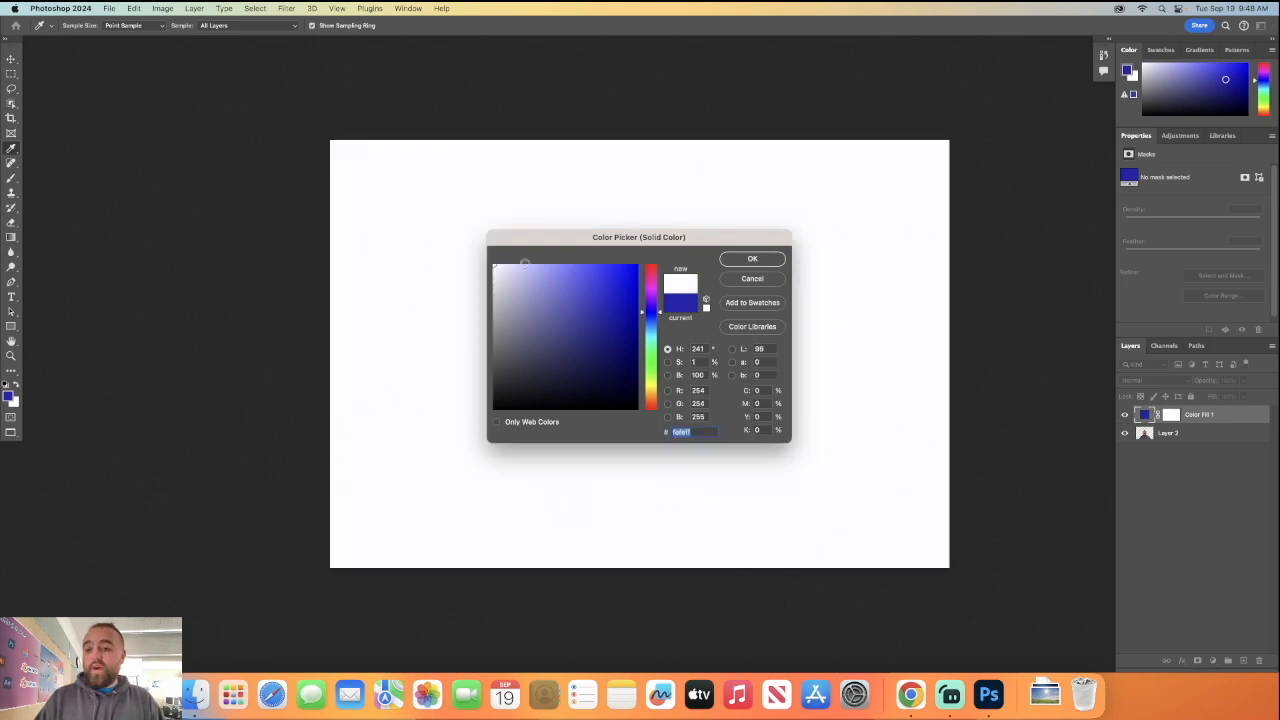
{"action": "left_click", "coordinate": [754, 260]}
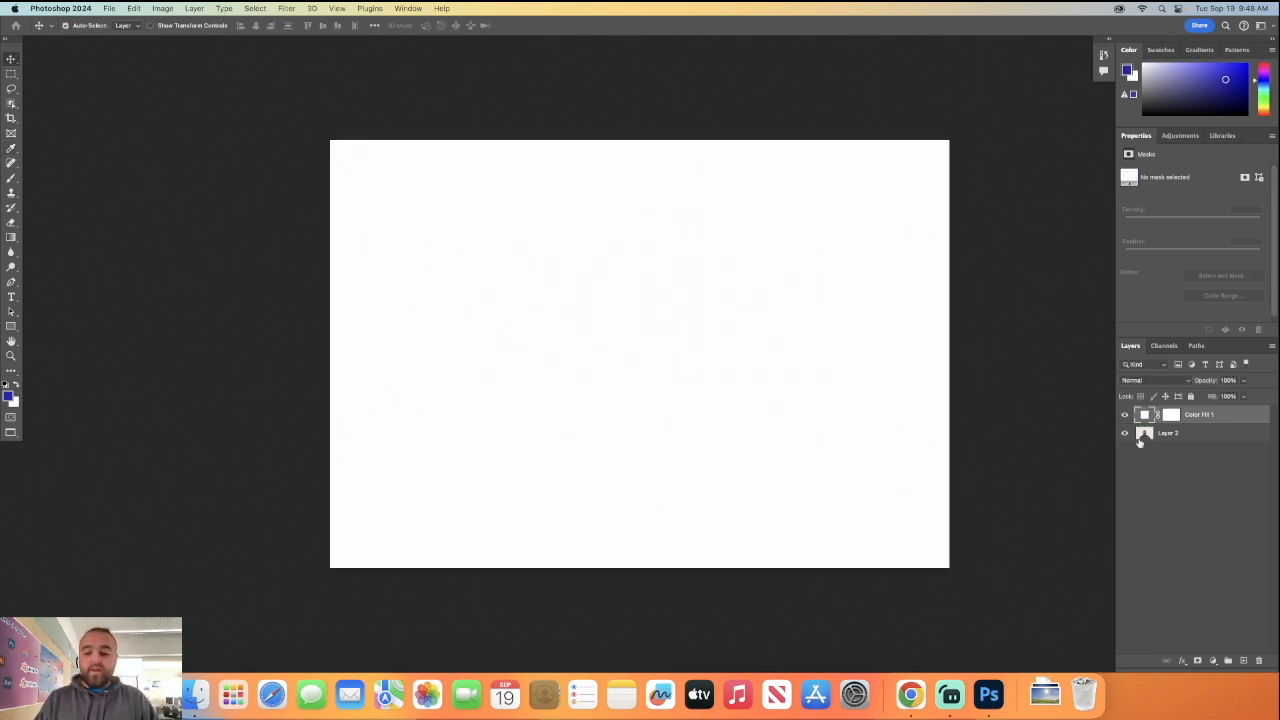
Place the white fill layer beneath the man's layer and rename it Background.
{"action": "left_click_drag", "start_coordinate": [1207, 416], "coordinate": [1203, 442]}
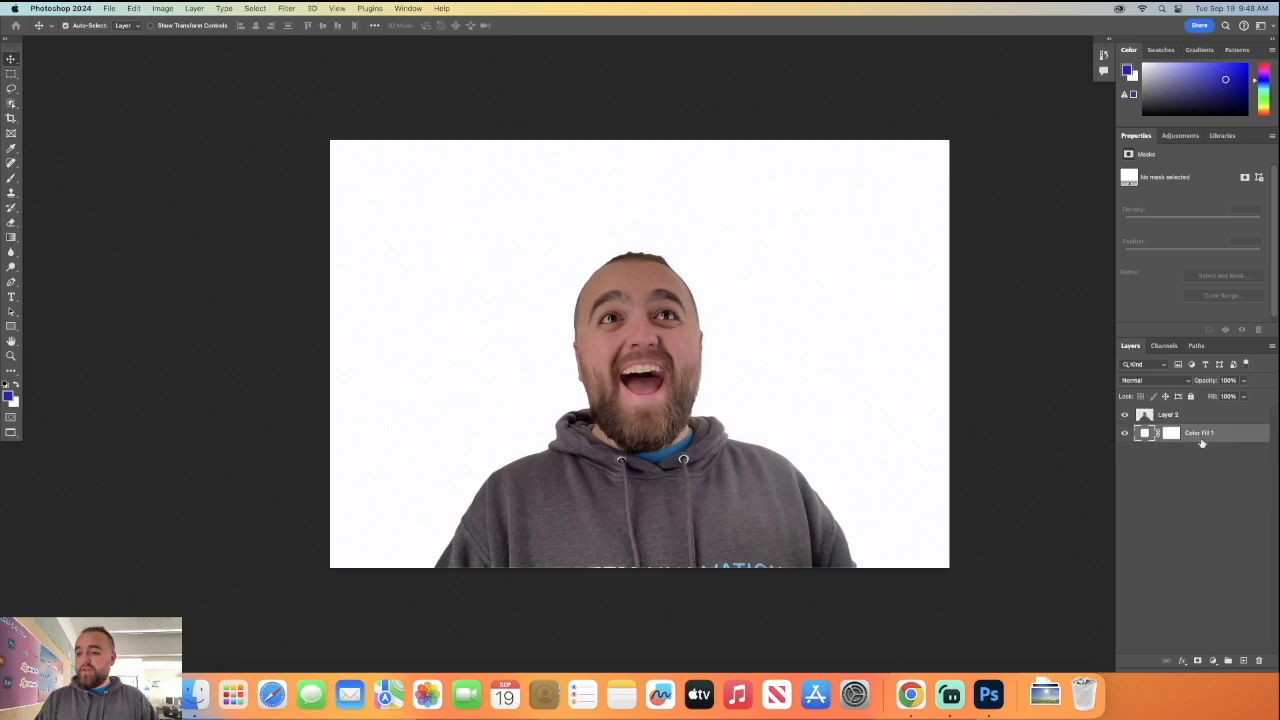
{"action": "type", "text": "Background"}
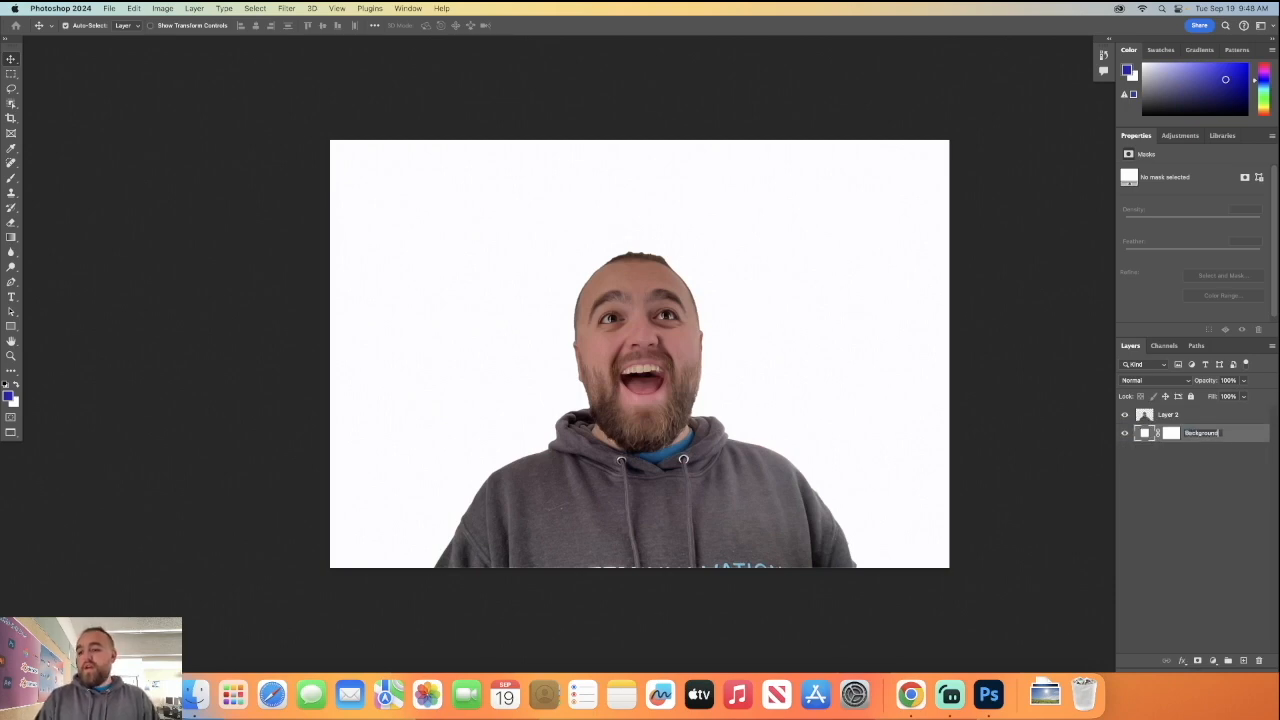
{"action": "key", "text": "Return"}
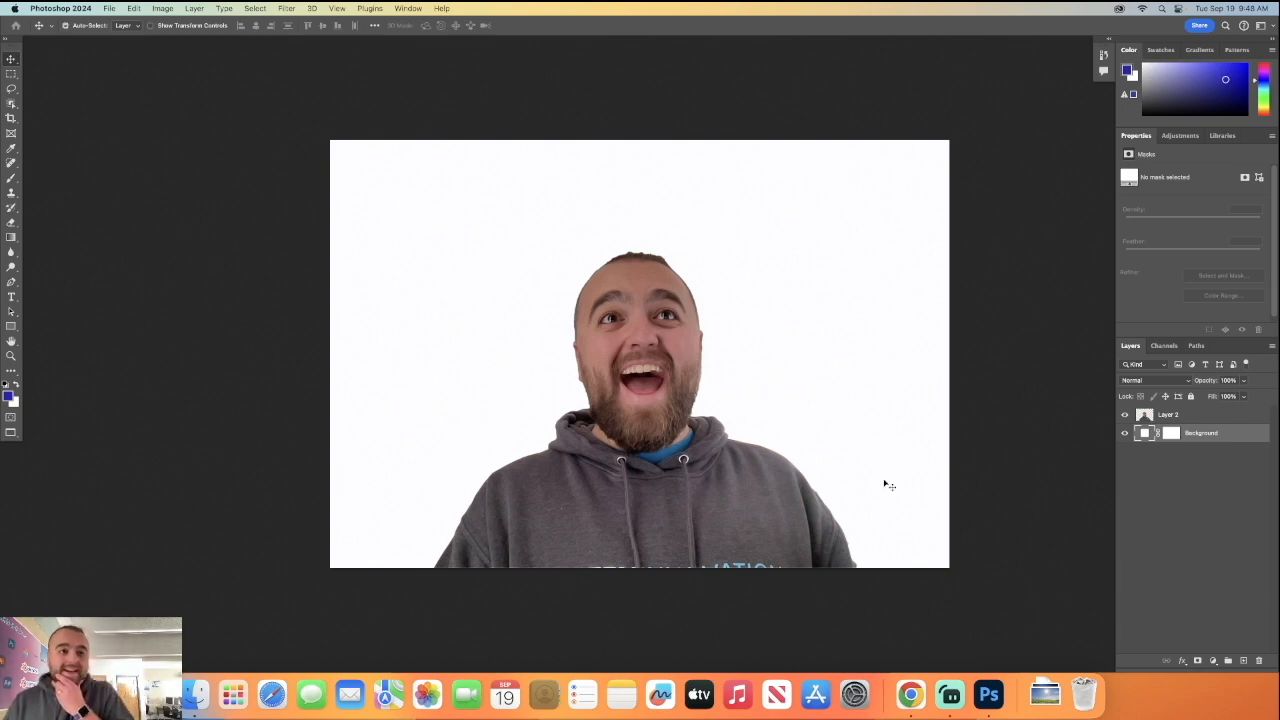
Desaturate the man's layer to turn him black and white.
{"action": "left_click", "coordinate": [1184, 418]}
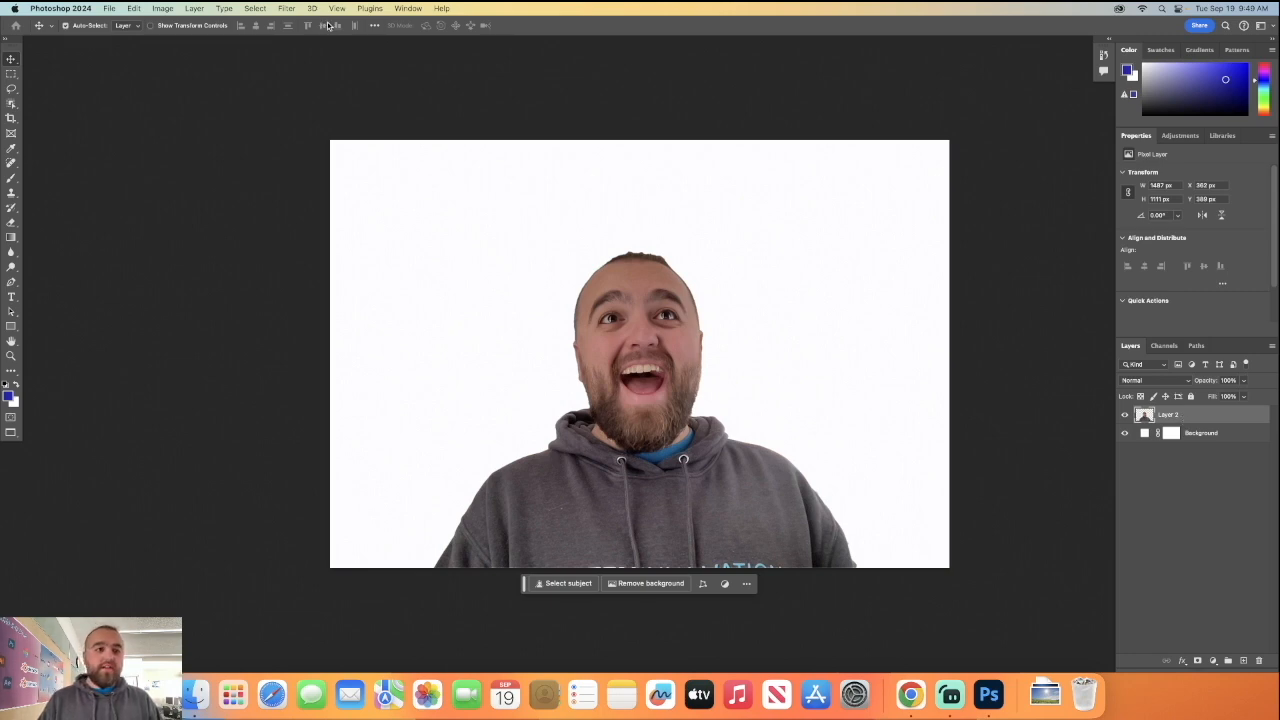
{"action": "left_click", "coordinate": [163, 8]}
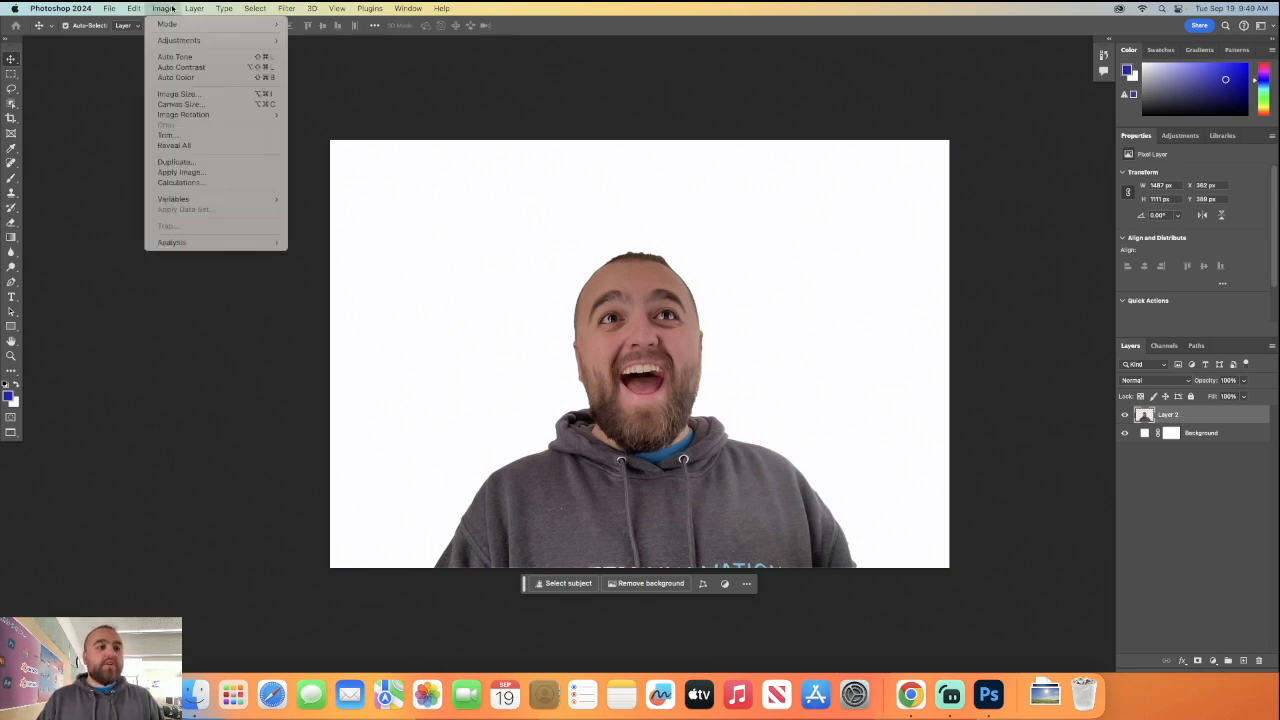
{"action": "mouse_move", "coordinate": [200, 41]}
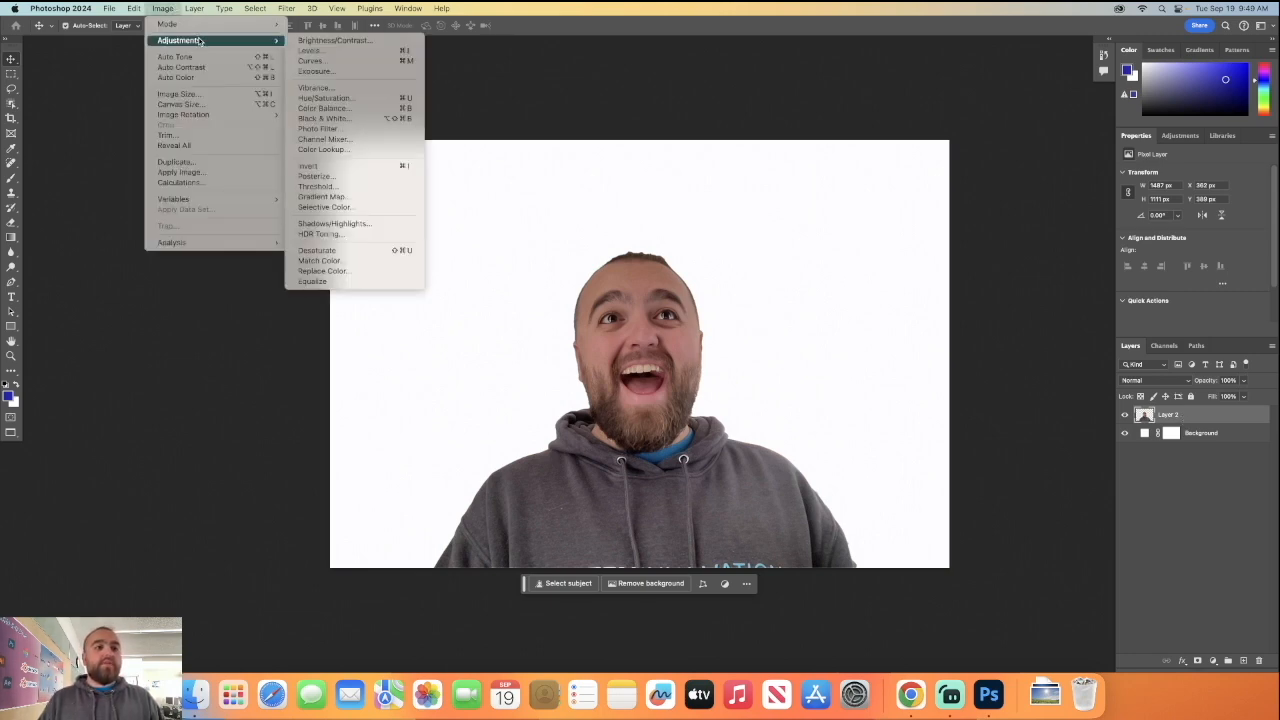
{"action": "left_click", "coordinate": [365, 251]}
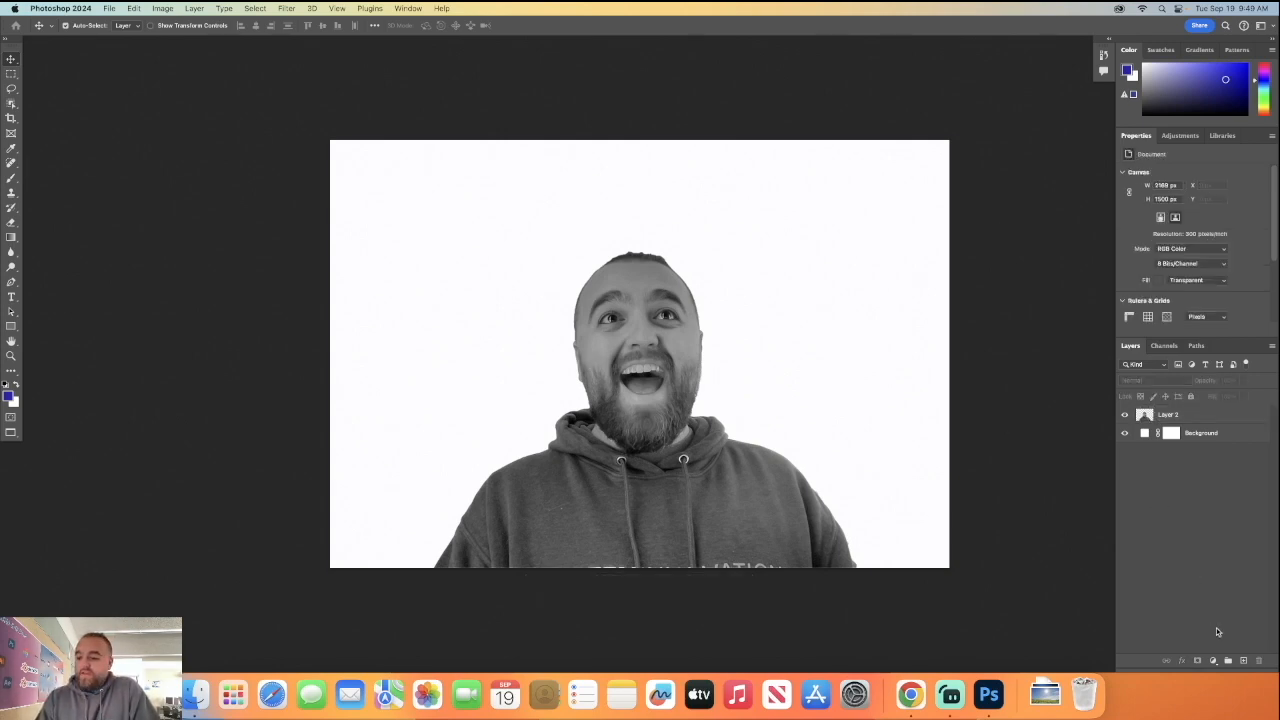
Place the downloaded Sunny.jpeg on a new layer above the man and enlarge it to about 53% to span the canvas height.
{"action": "left_click", "coordinate": [1243, 661]}
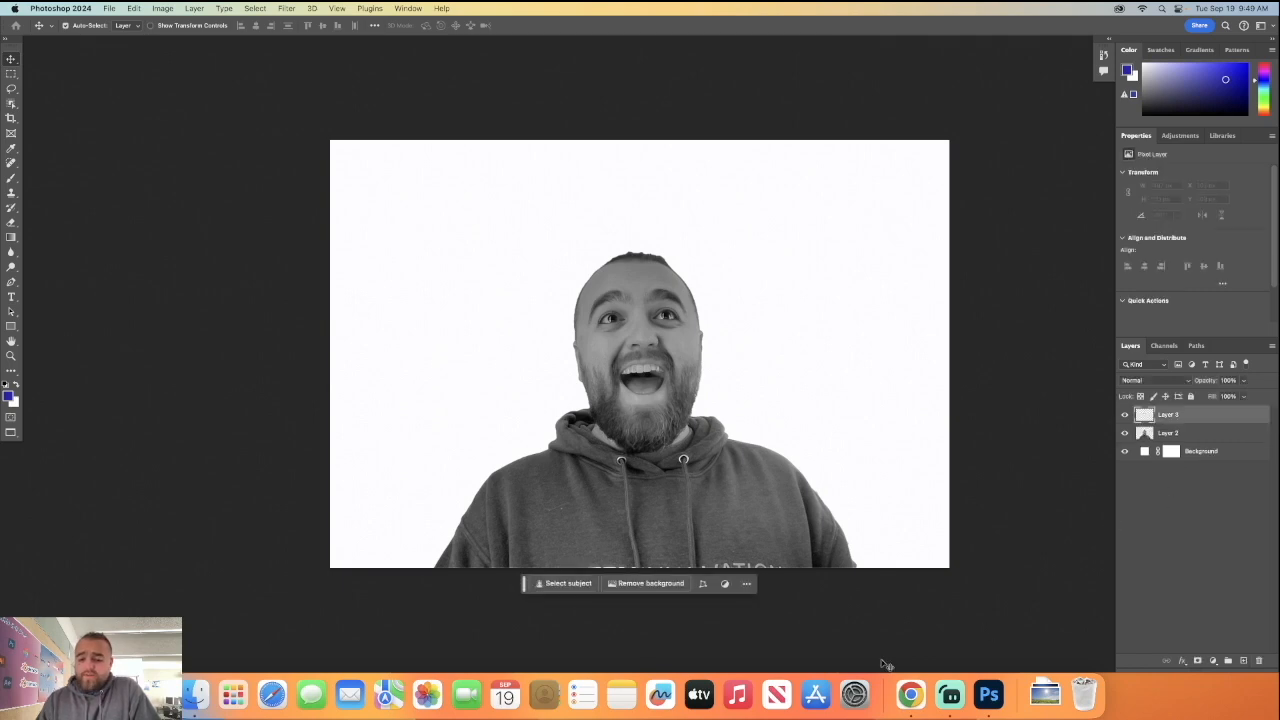
{"action": "left_click", "coordinate": [1044, 692]}
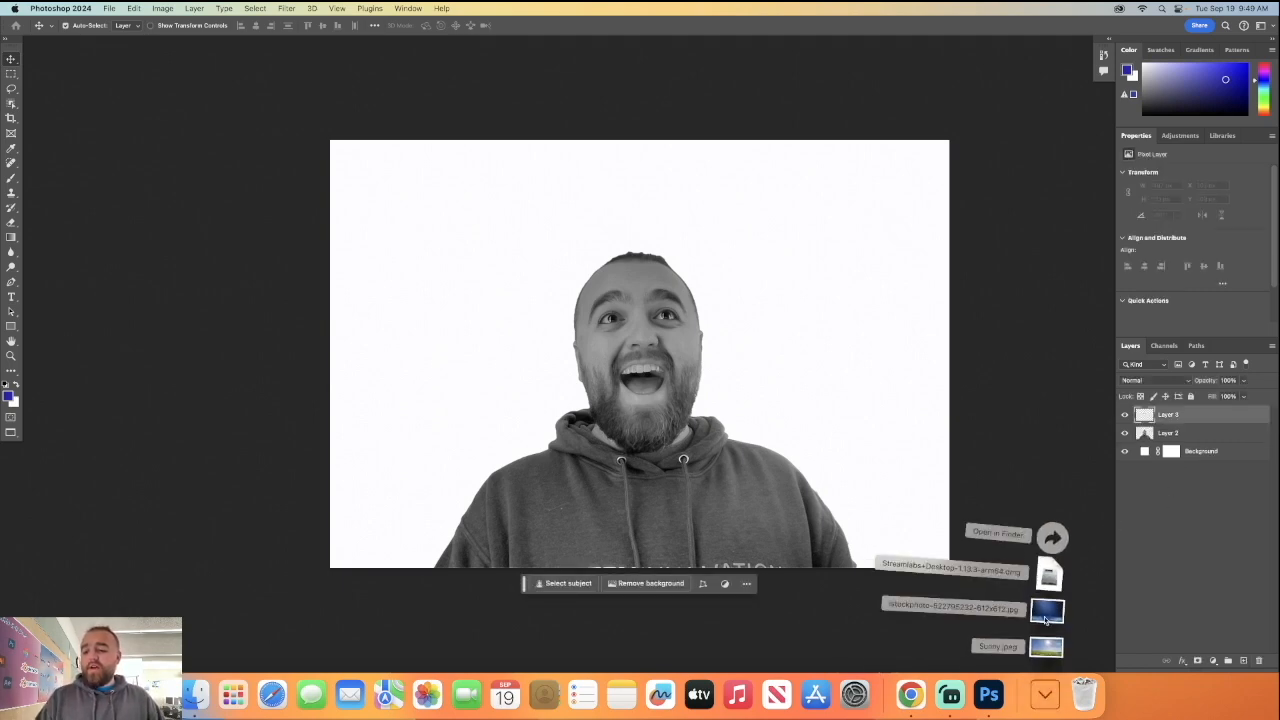
{"action": "left_click_drag", "start_coordinate": [1046, 652], "coordinate": [781, 413]}
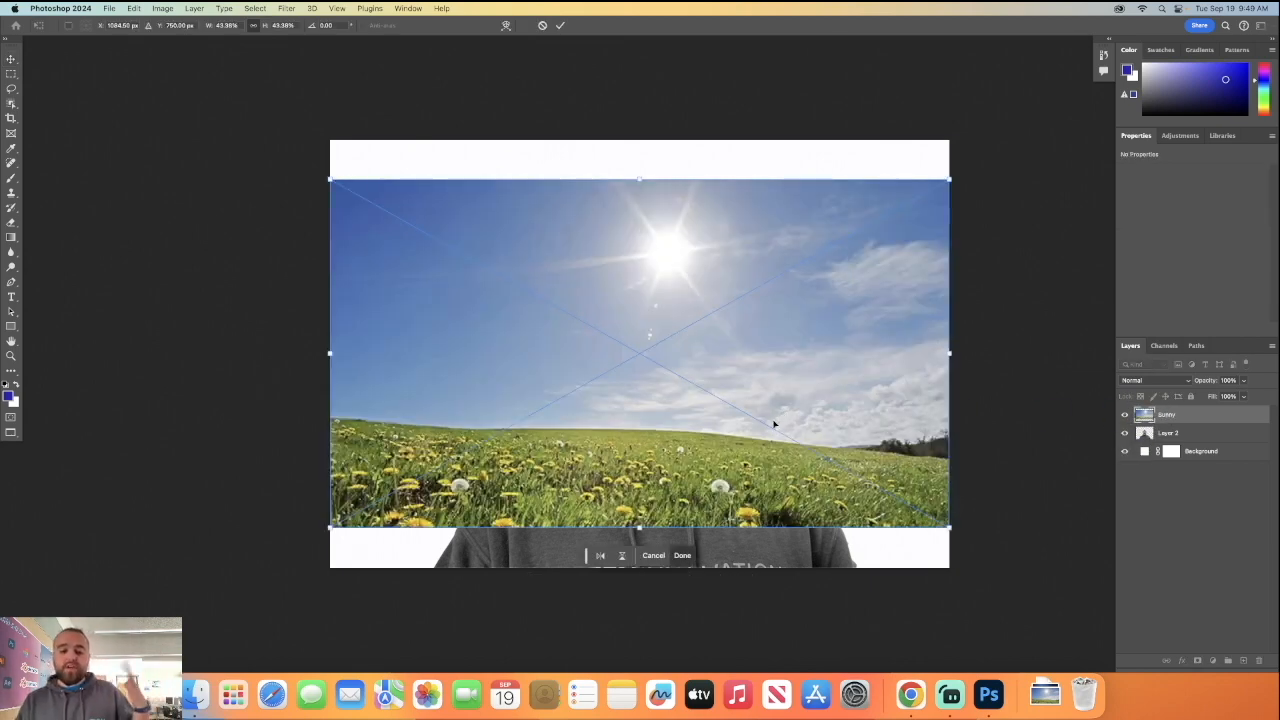
{"action": "left_click_drag", "start_coordinate": [639, 527], "coordinate": [640, 567]}
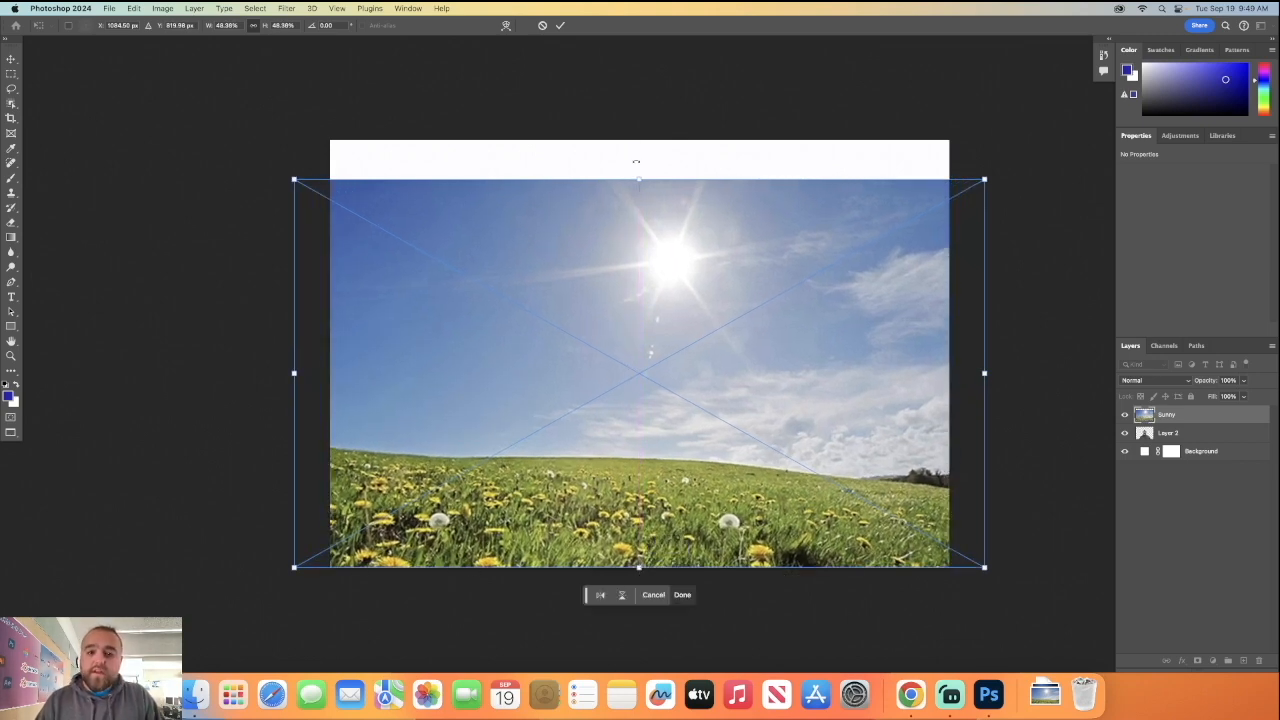
{"action": "left_click_drag", "start_coordinate": [639, 176], "coordinate": [639, 140]}
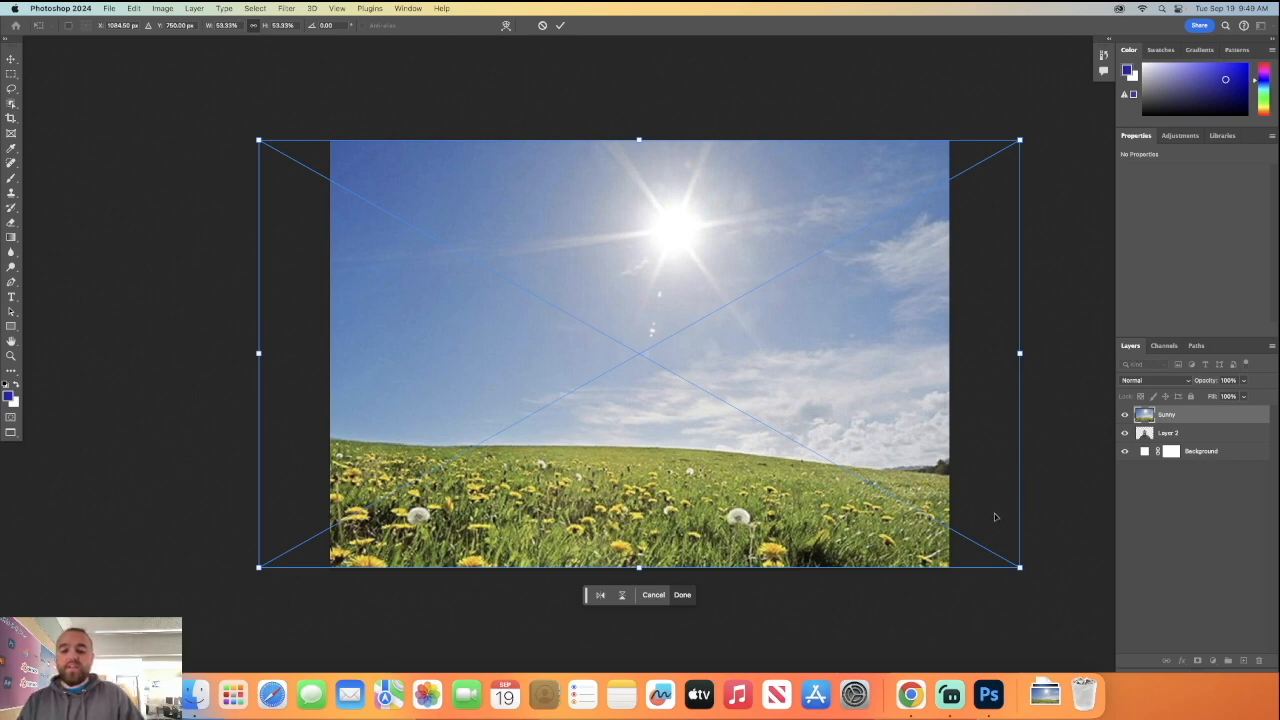
Set the Sunny layer's opacity to 40%, commit its placement, and shift it slightly left so the sun sits above the man's head.
{"action": "left_click", "coordinate": [1229, 381]}
{"action": "type", "text": "40"}
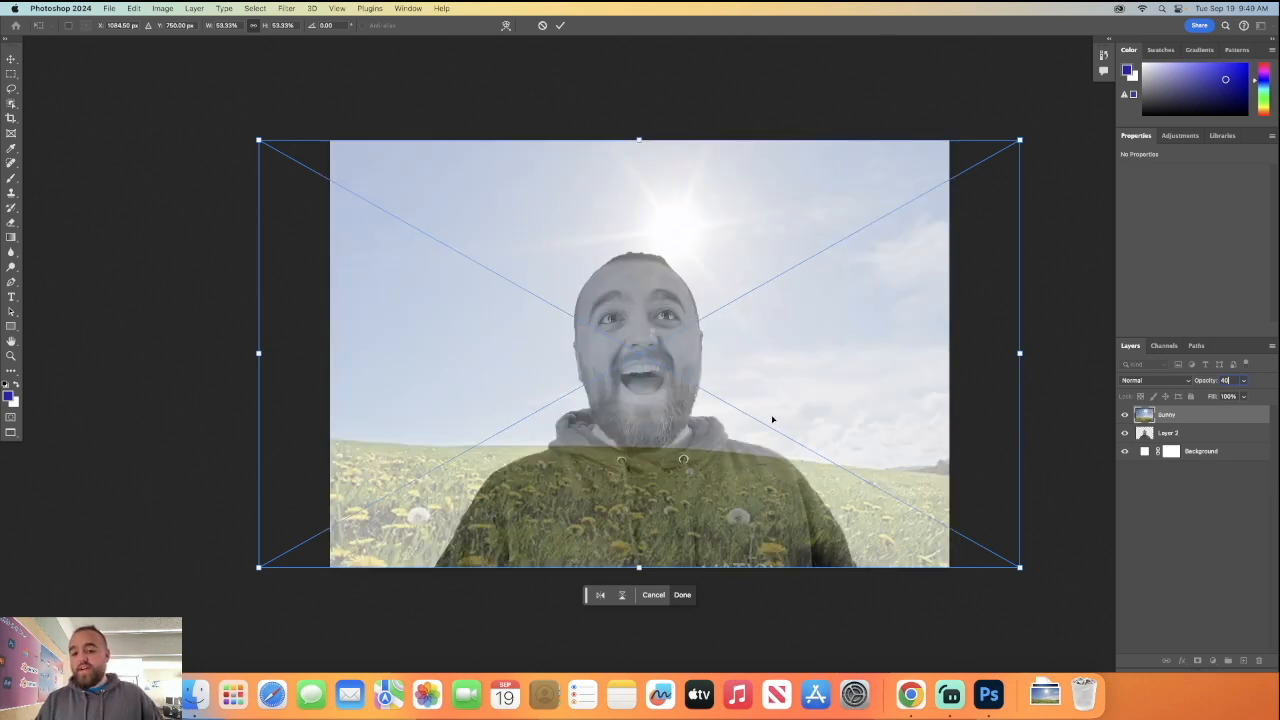
{"action": "left_click", "coordinate": [11, 59]}
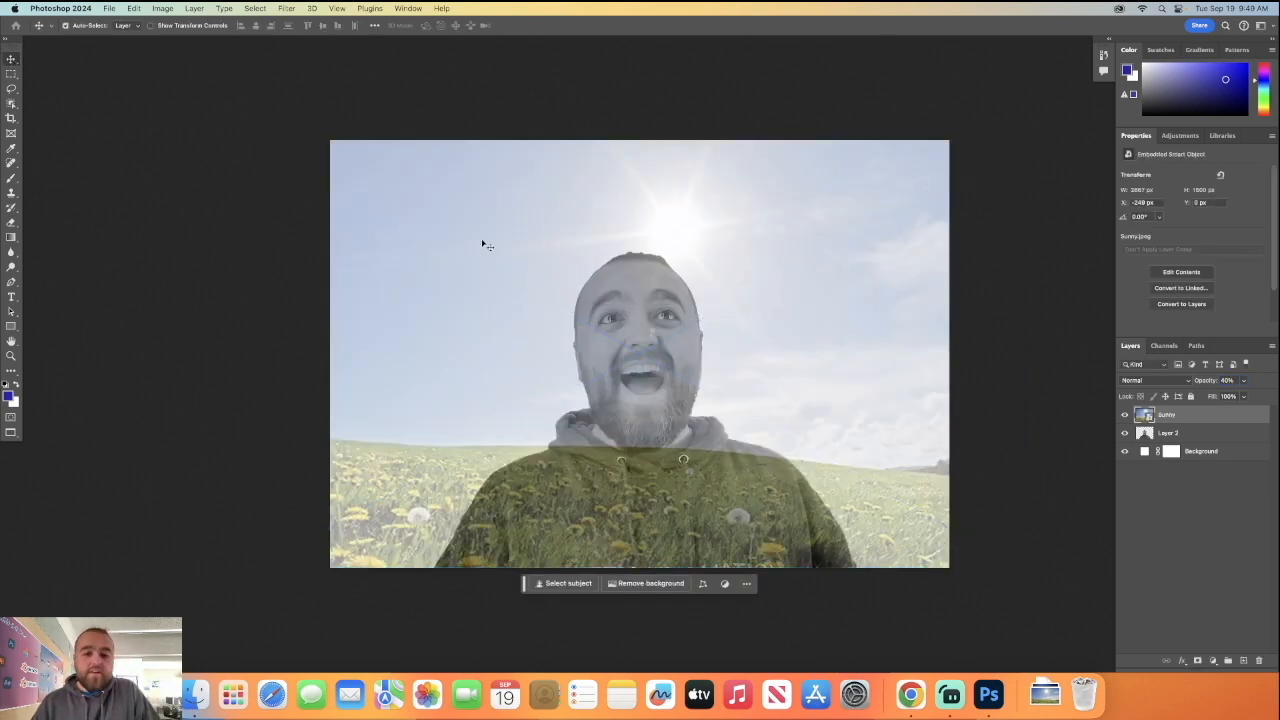
{"action": "left_click_drag", "start_coordinate": [731, 394], "coordinate": [704, 392]}
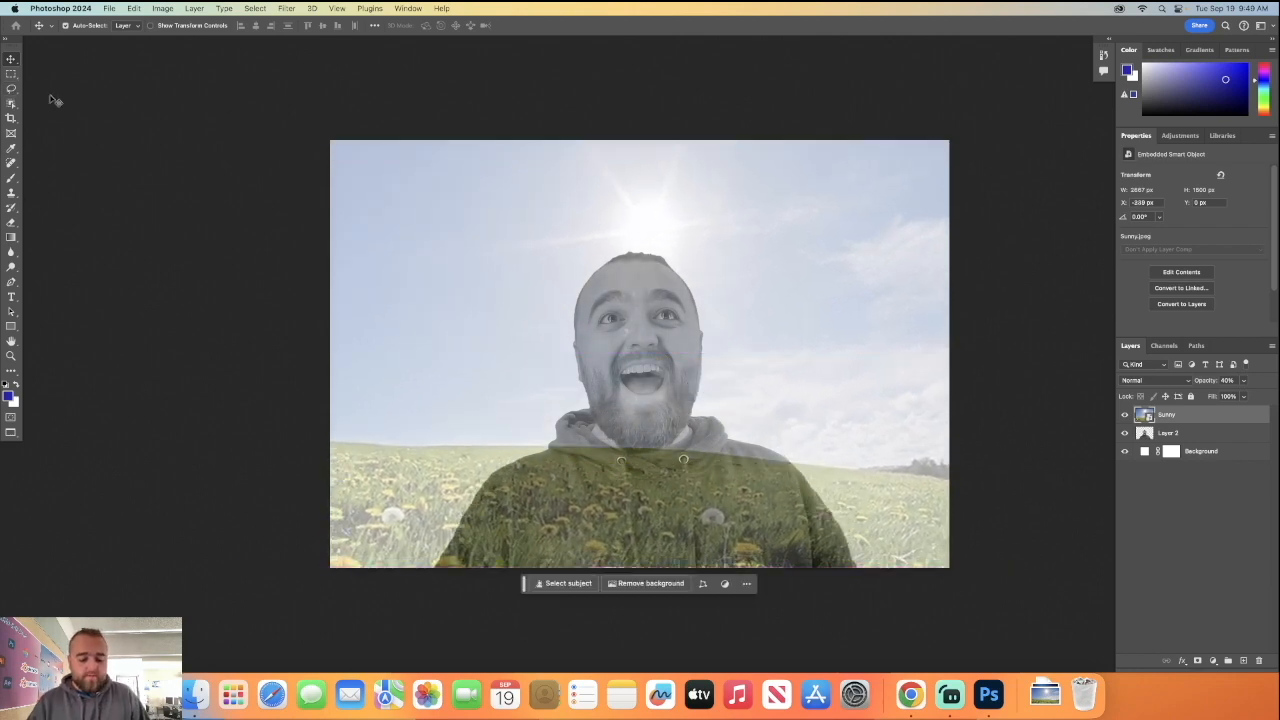
Scale the Sunny picture down to about 44% and position it over the lower canvas with the sun beside the man's head.
{"action": "key", "text": "super+t"}
{"action": "left_click_drag", "start_coordinate": [613, 140], "coordinate": [614, 214]}
{"action": "left_click_drag", "start_coordinate": [684, 293], "coordinate": [708, 305]}
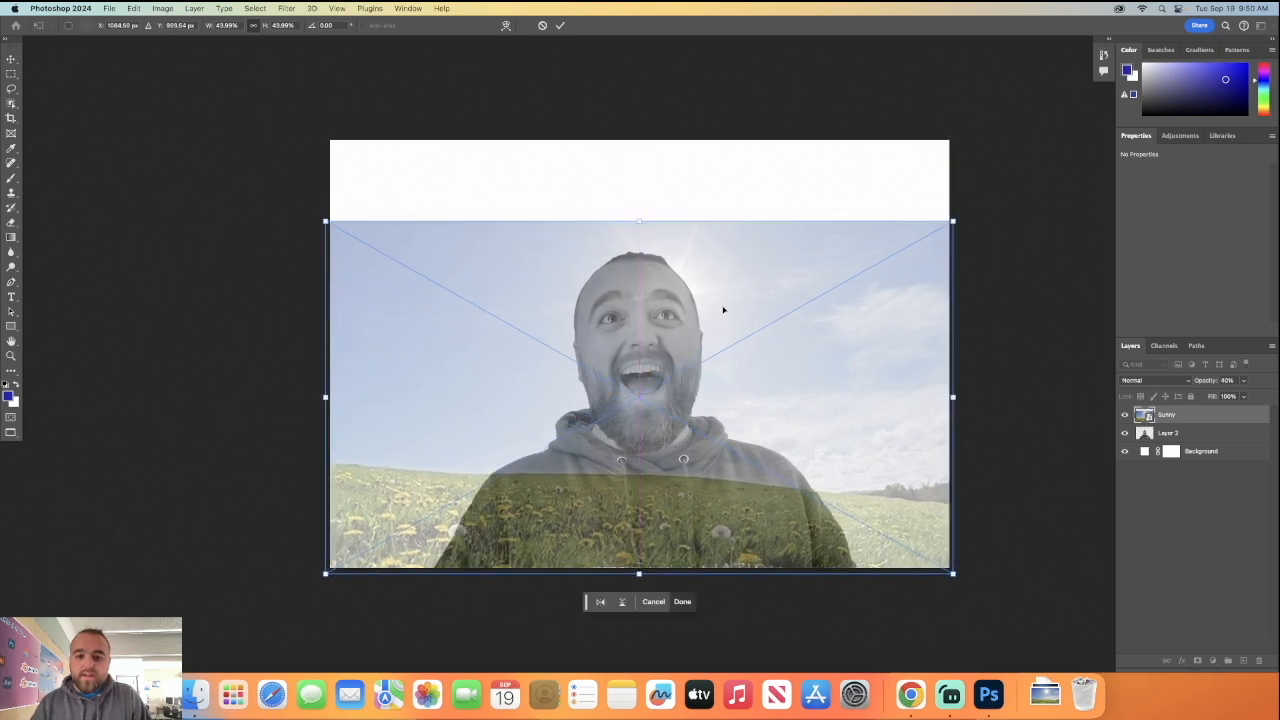
{"action": "left_click", "coordinate": [683, 602]}
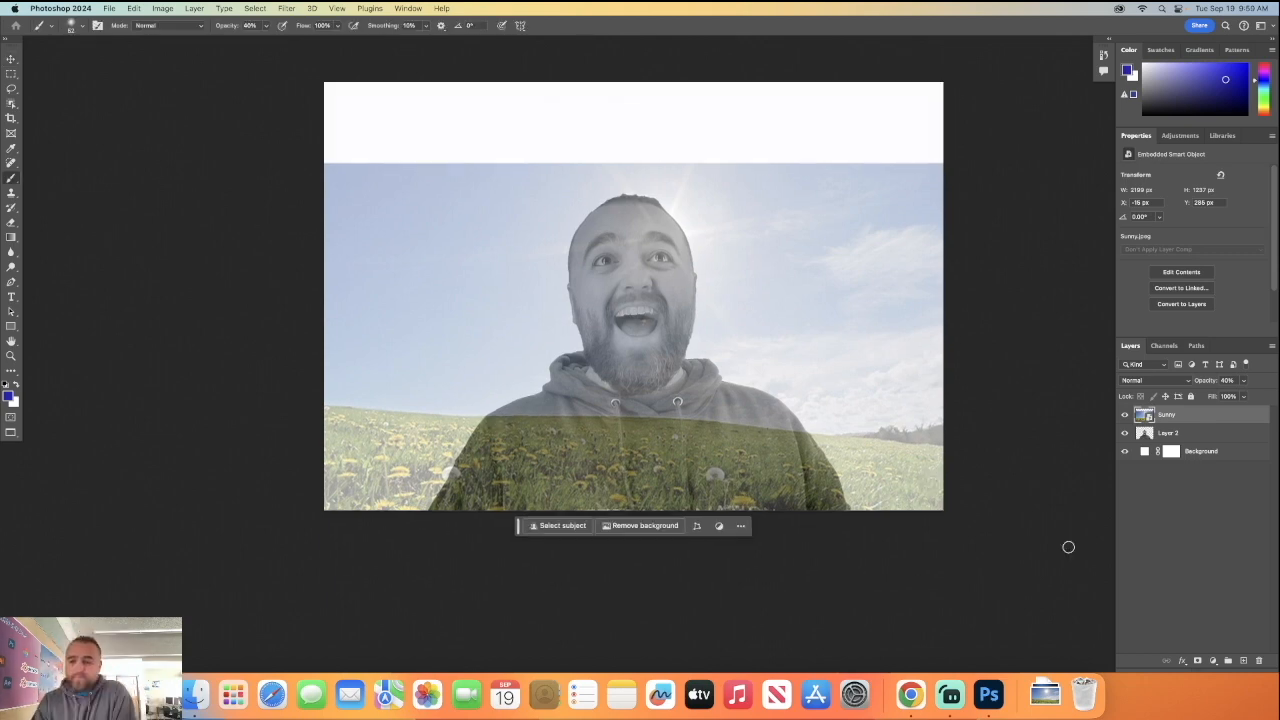
Select the man on Layer 2 as the subject and use the selection as a layer mask on the Sunny layer.
{"action": "left_click", "coordinate": [1179, 540]}
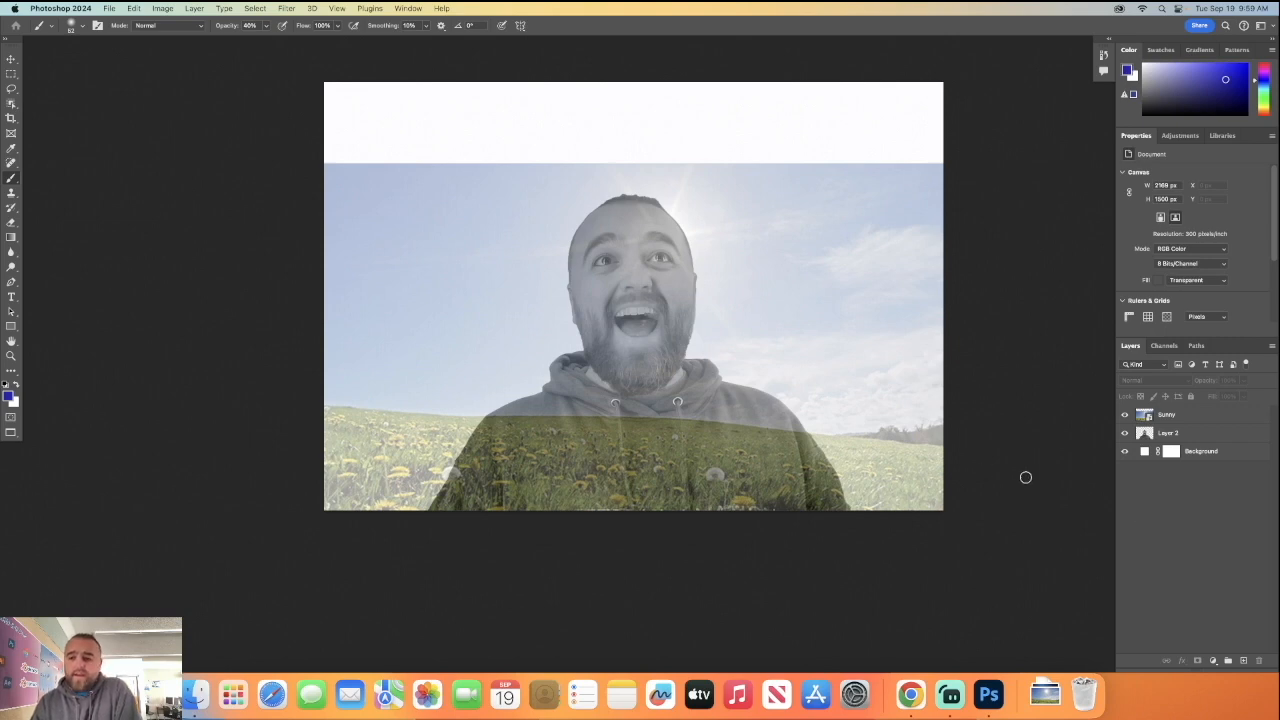
{"action": "left_click", "coordinate": [1165, 435]}
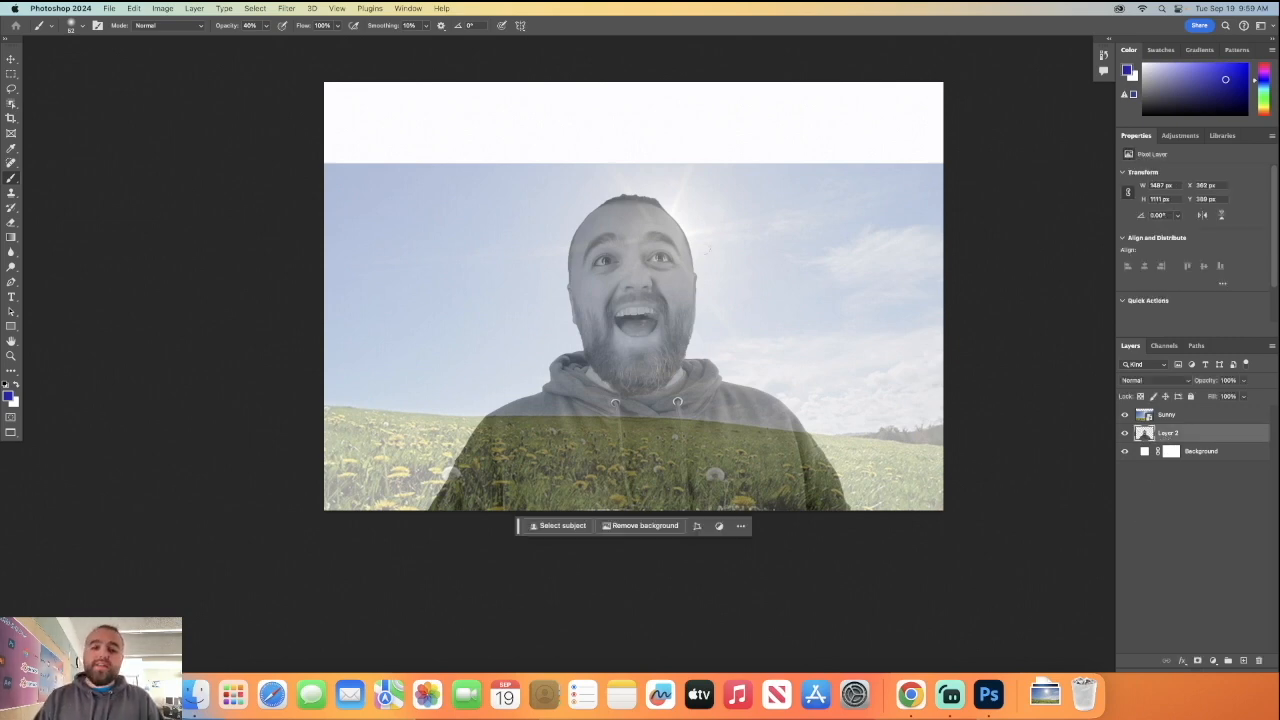
{"action": "left_click", "coordinate": [255, 8]}
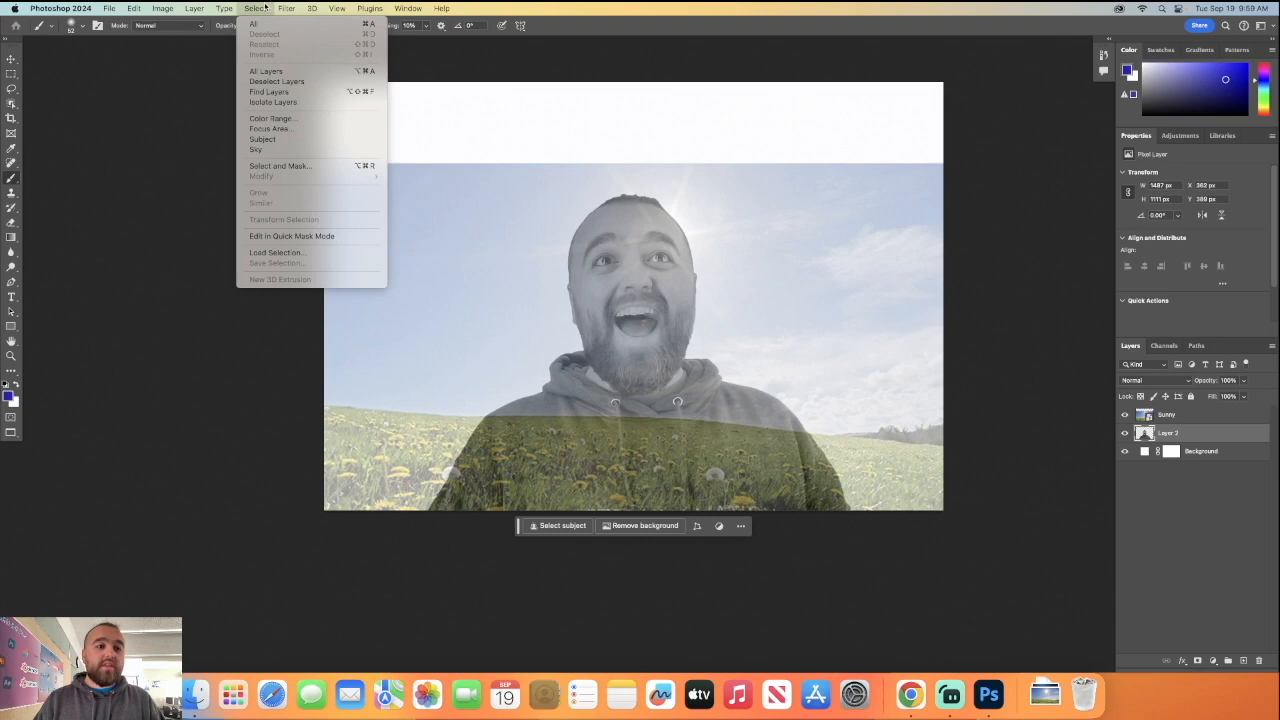
{"action": "left_click", "coordinate": [270, 140]}
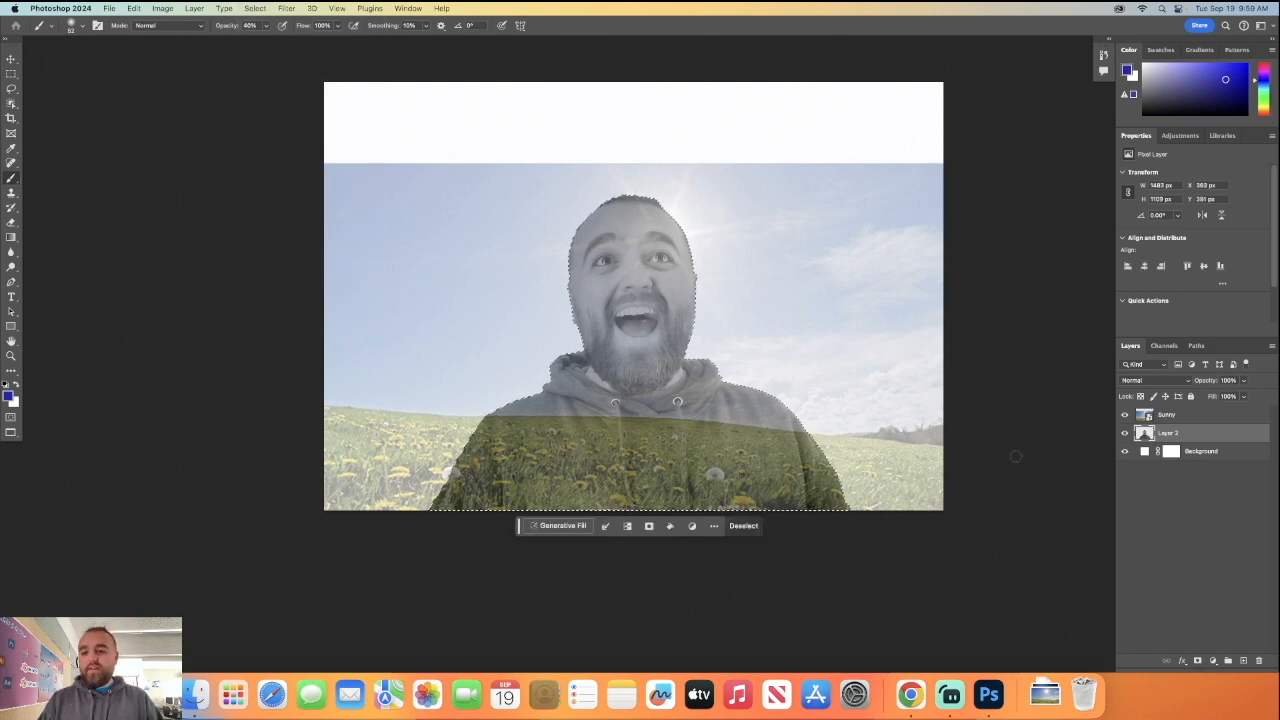
{"action": "left_click", "coordinate": [1190, 416]}
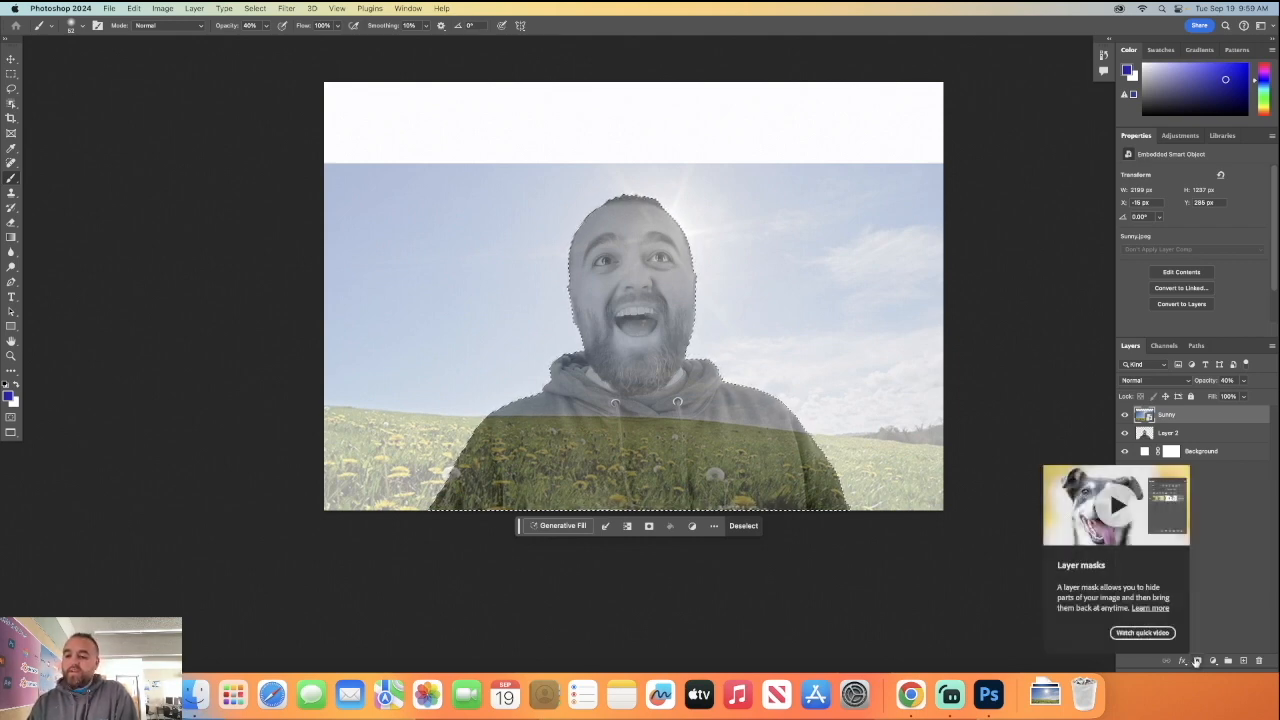
{"action": "left_click", "coordinate": [1197, 662]}
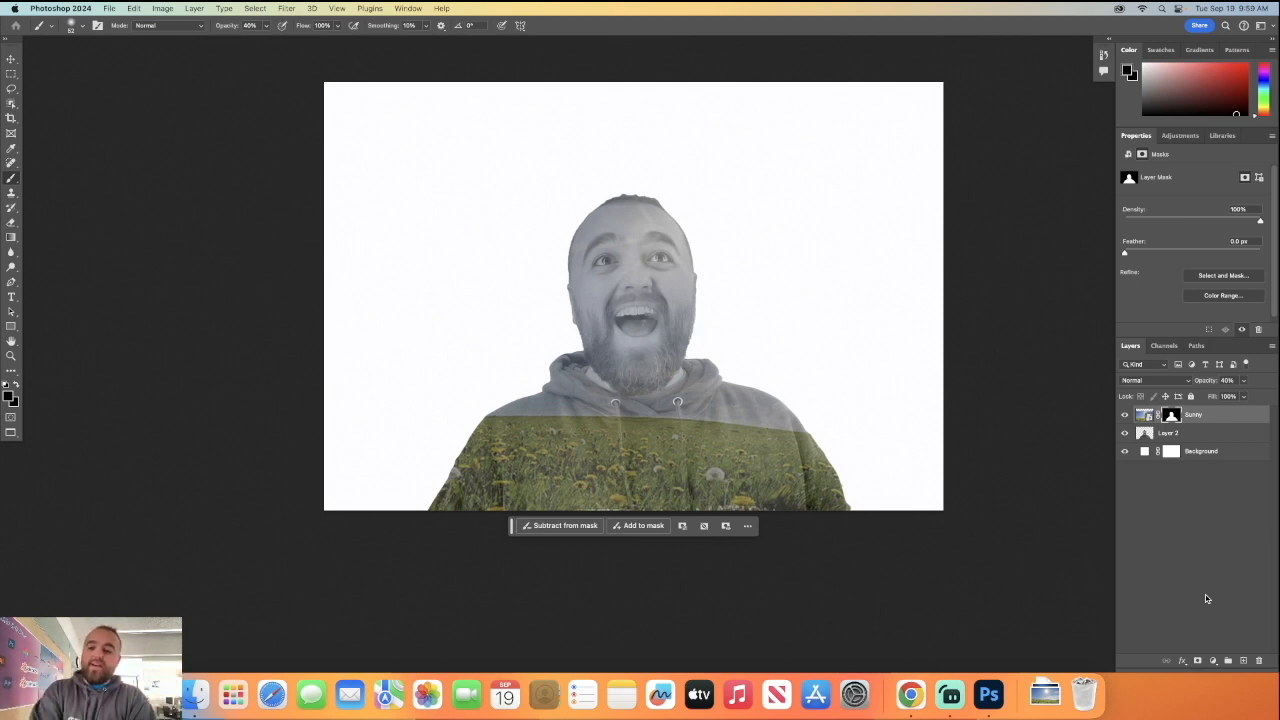
Duplicate Layer 2 and move the copy above the Sunny layer.
{"action": "left_click", "coordinate": [1195, 437]}
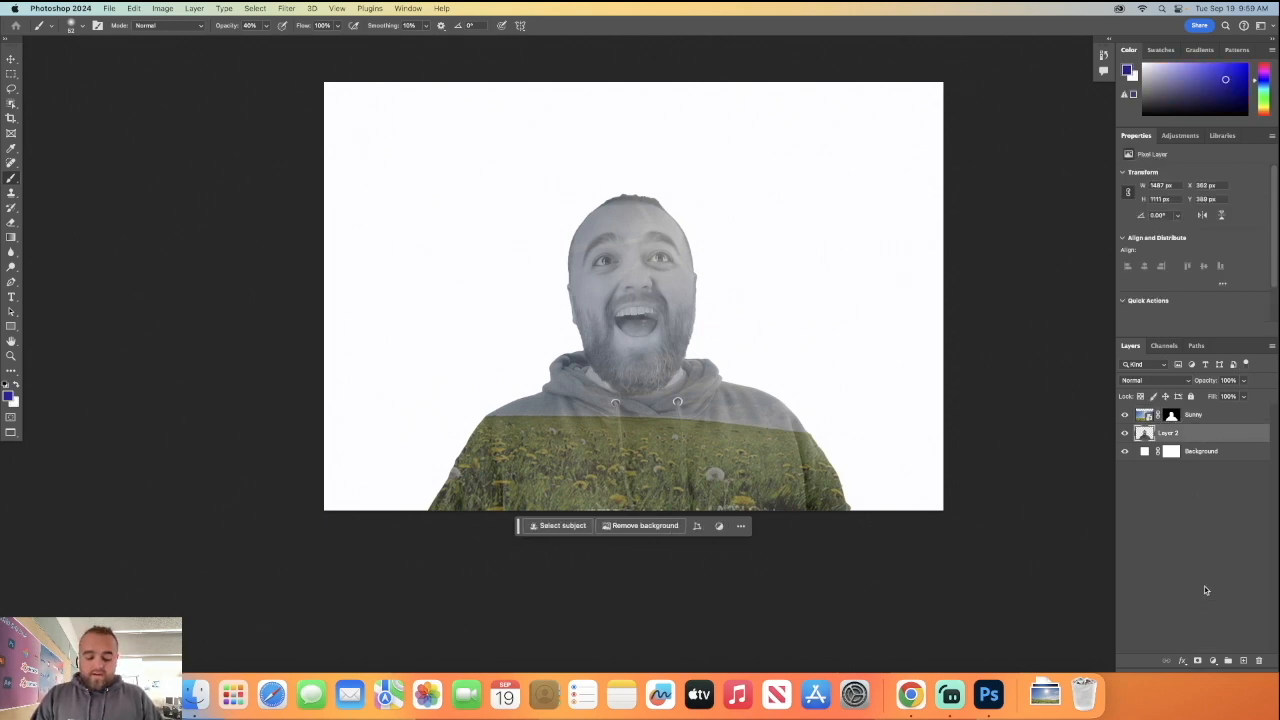
{"action": "key", "text": "super+j"}
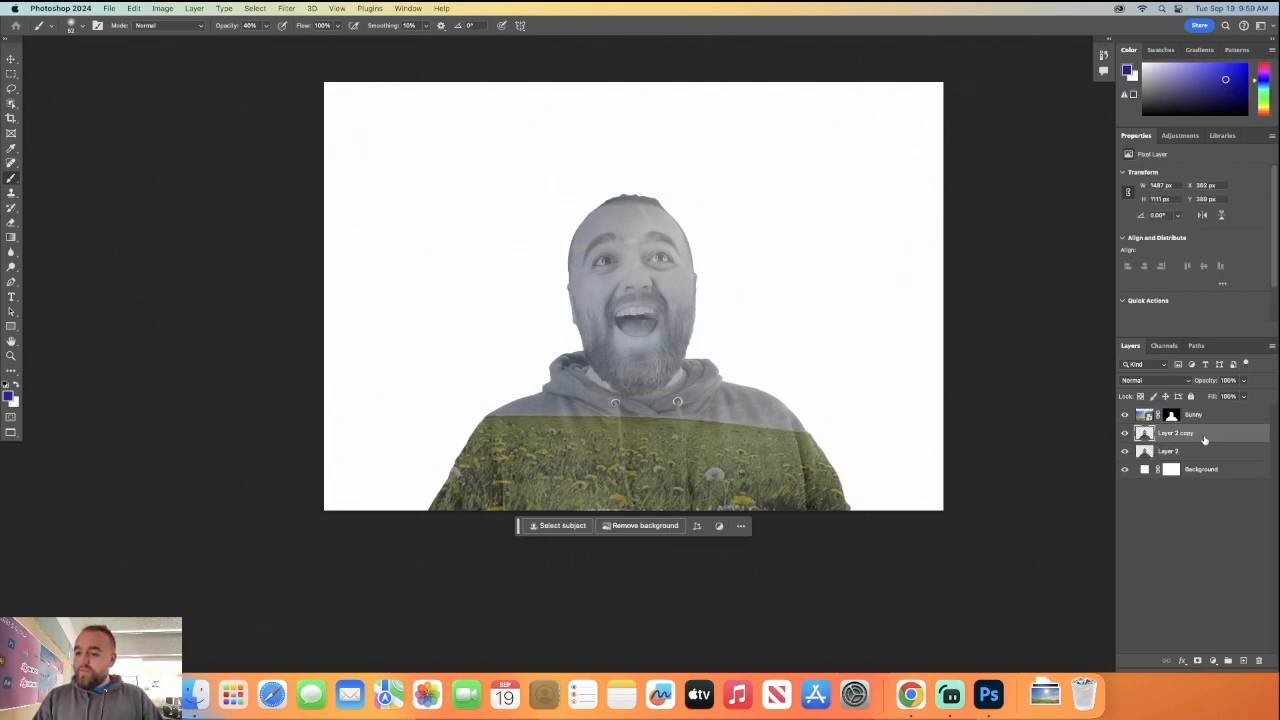
{"action": "left_click_drag", "start_coordinate": [1205, 440], "coordinate": [1202, 414]}
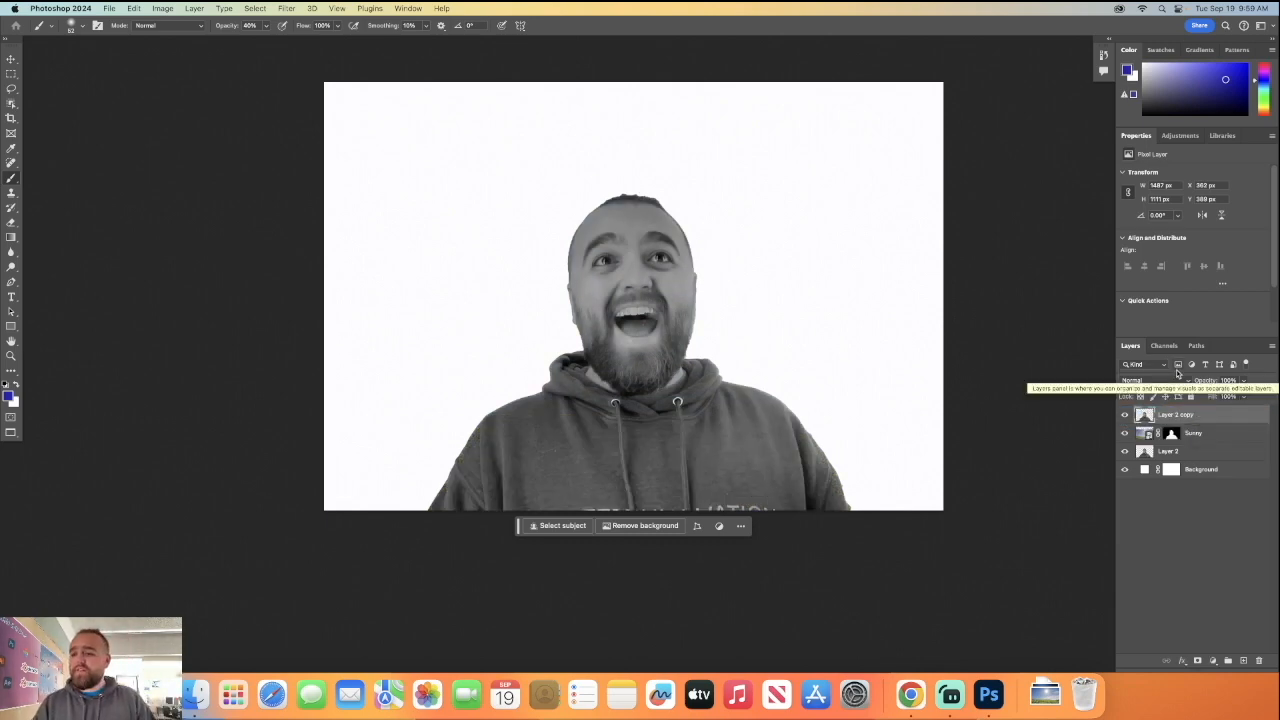
Set the Layer 2 copy's opacity to 40% and its blend mode to Lighten.
{"action": "left_click", "coordinate": [1230, 382]}
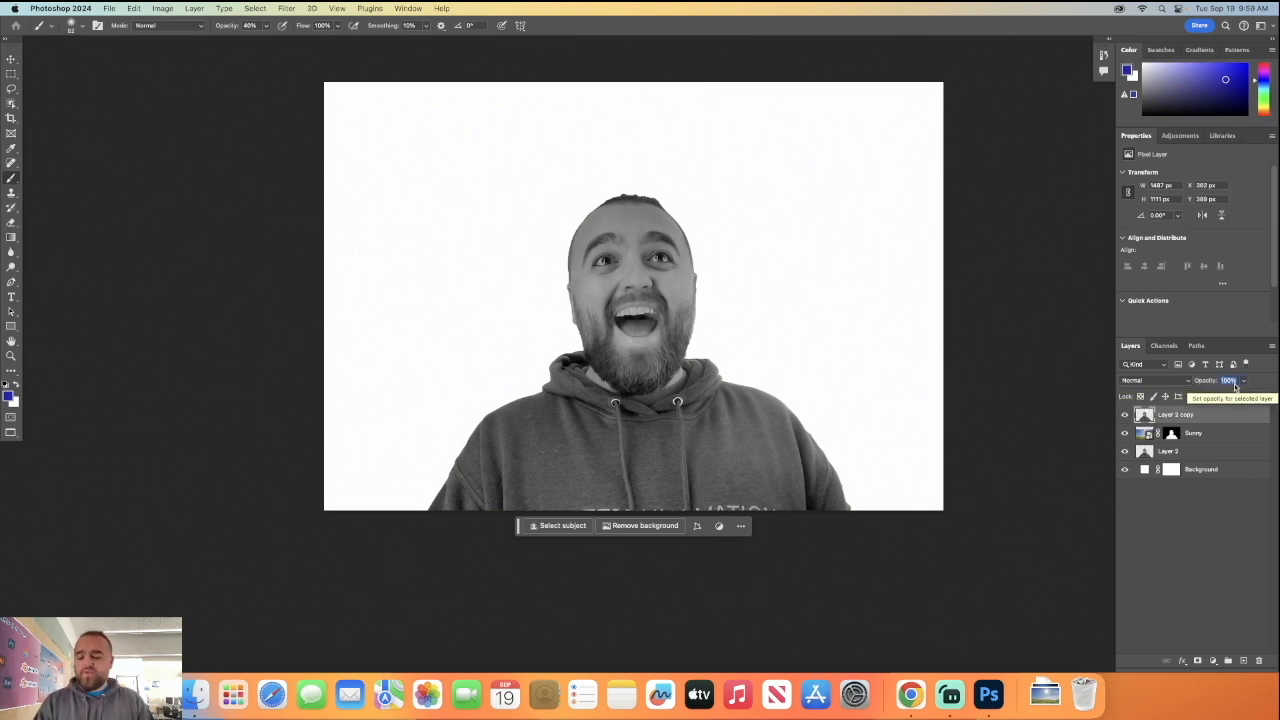
{"action": "type", "text": "40"}
{"action": "left_click", "coordinate": [1148, 380]}
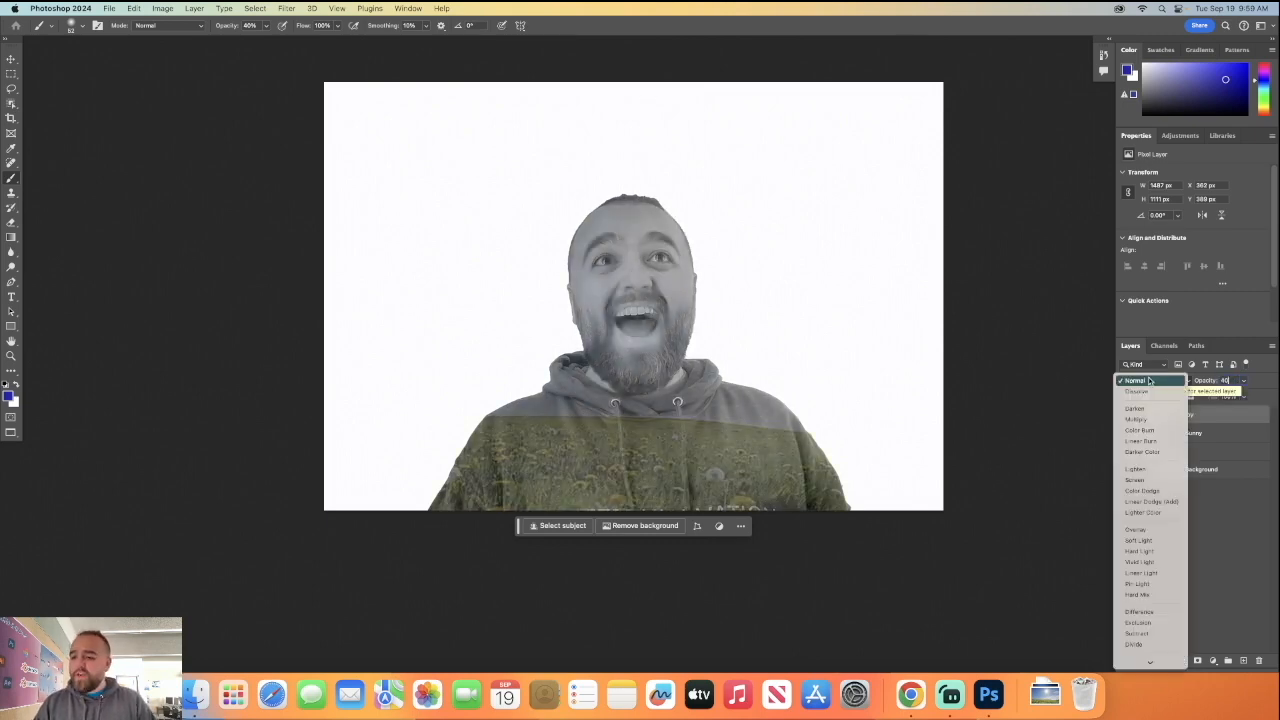
{"action": "left_click", "coordinate": [1147, 471]}
{"action": "left_click", "coordinate": [1174, 535]}
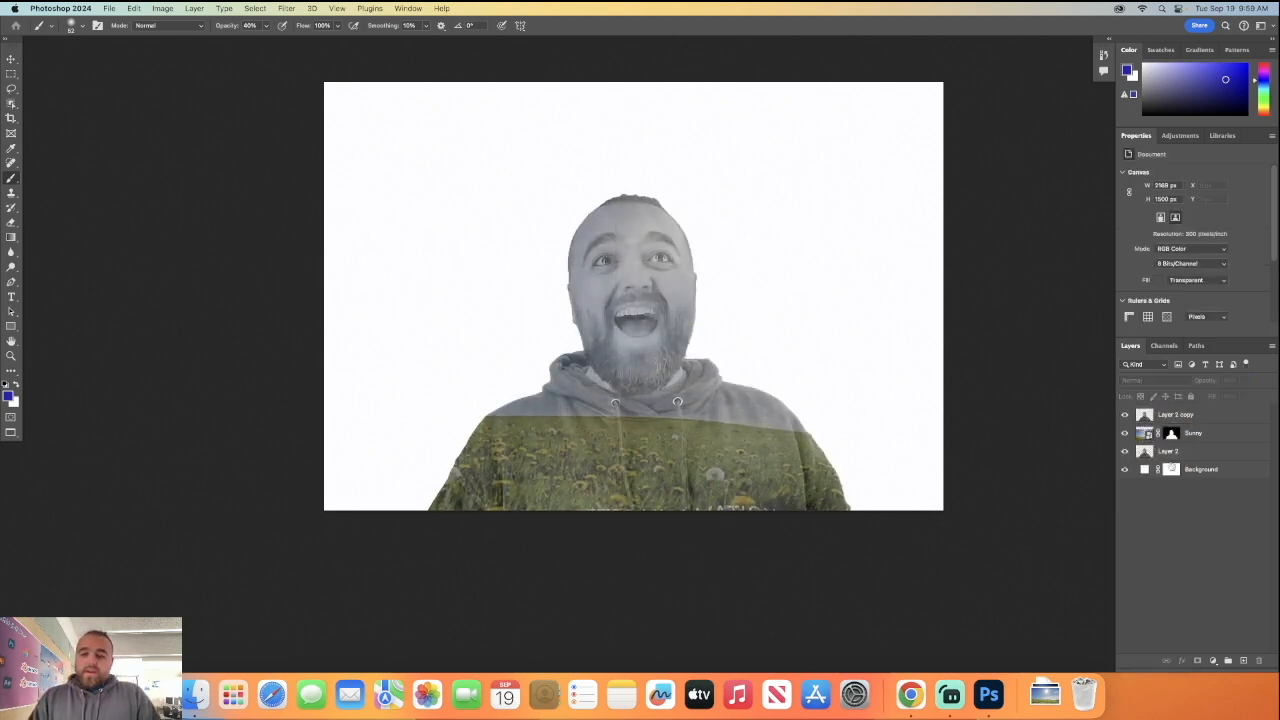
Add a layer mask to Layer 2 copy and set the foreground colour to pure black (000000) for mask painting.
{"action": "left_click", "coordinate": [1238, 416]}
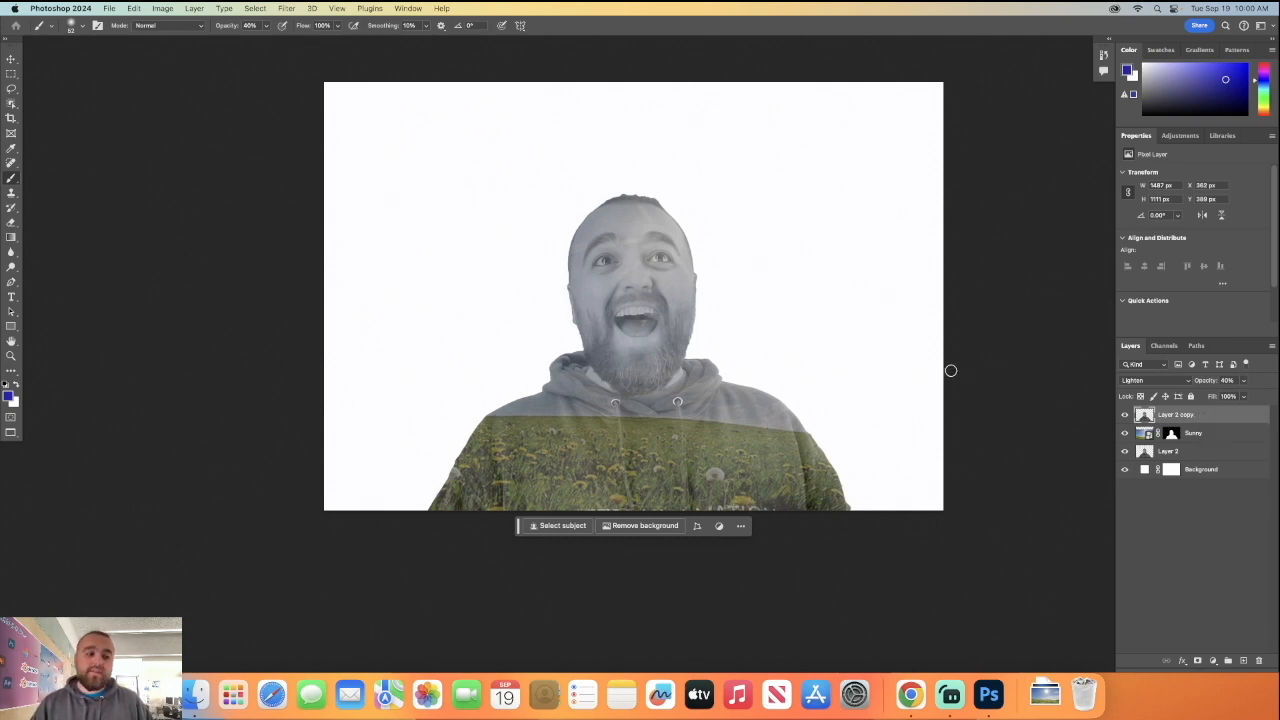
{"action": "left_click", "coordinate": [1197, 661]}
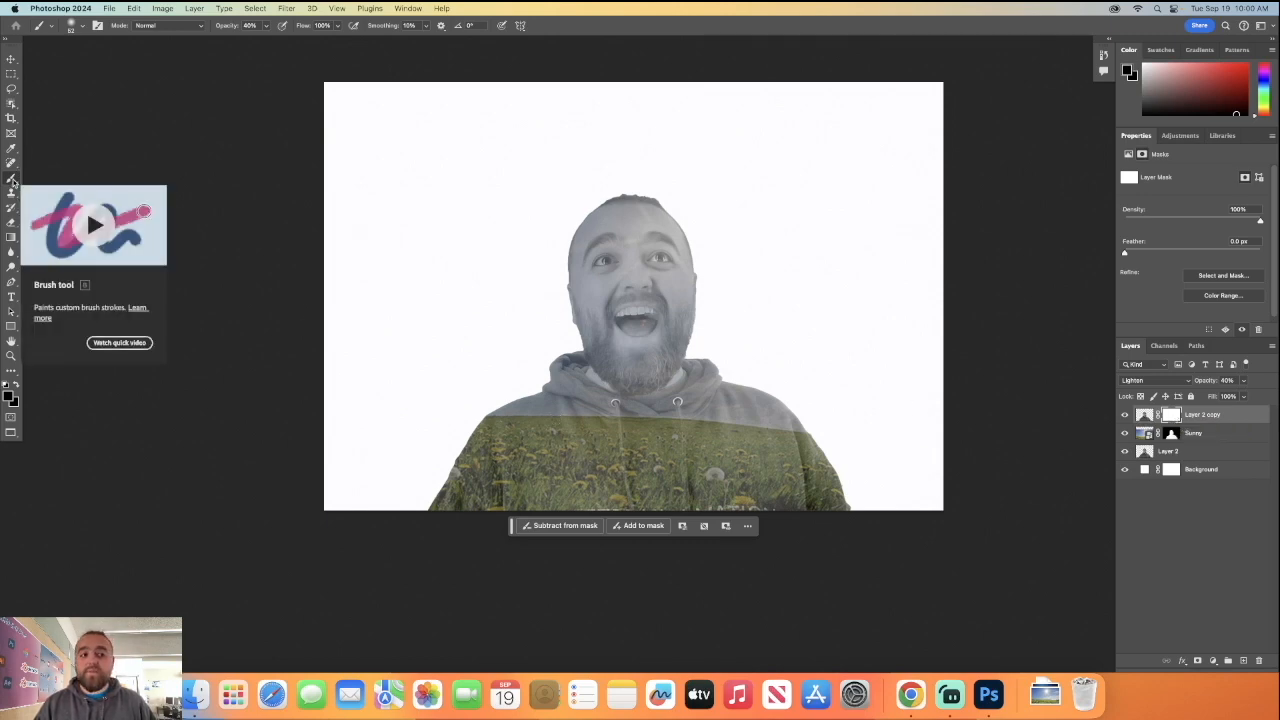
{"action": "left_click", "coordinate": [9, 398]}
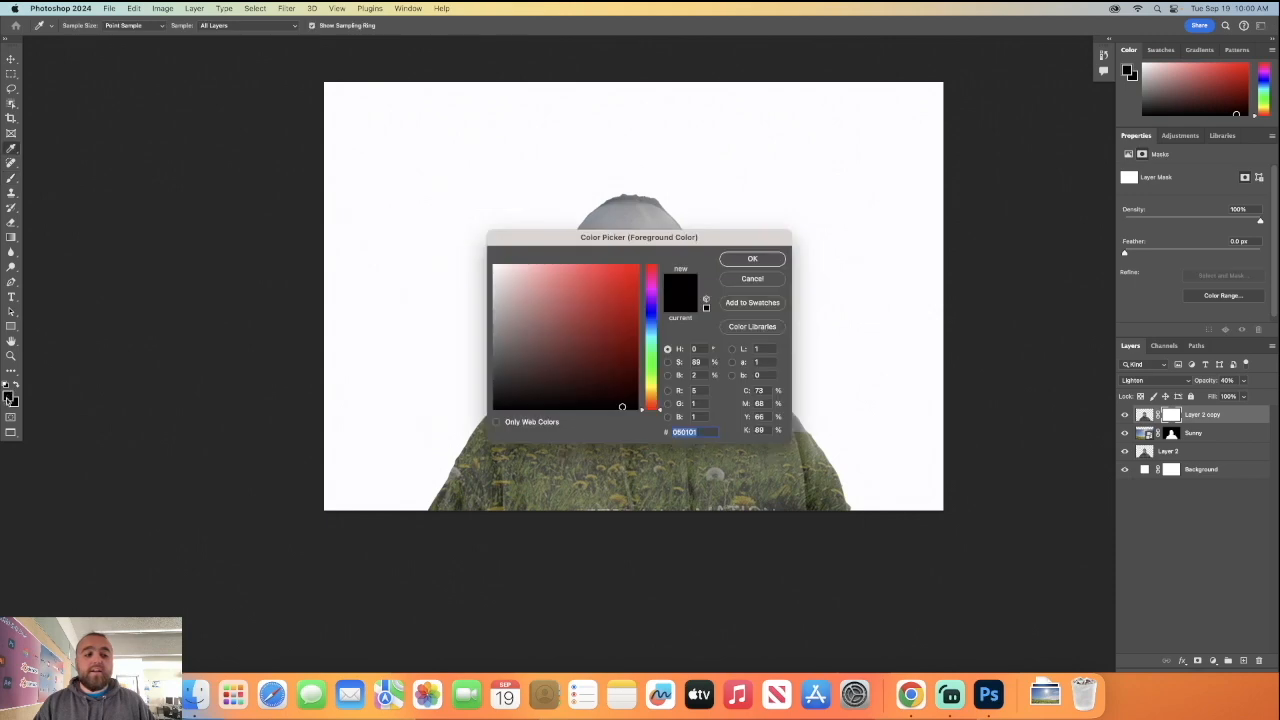
{"action": "left_click_drag", "start_coordinate": [620, 404], "coordinate": [633, 410]}
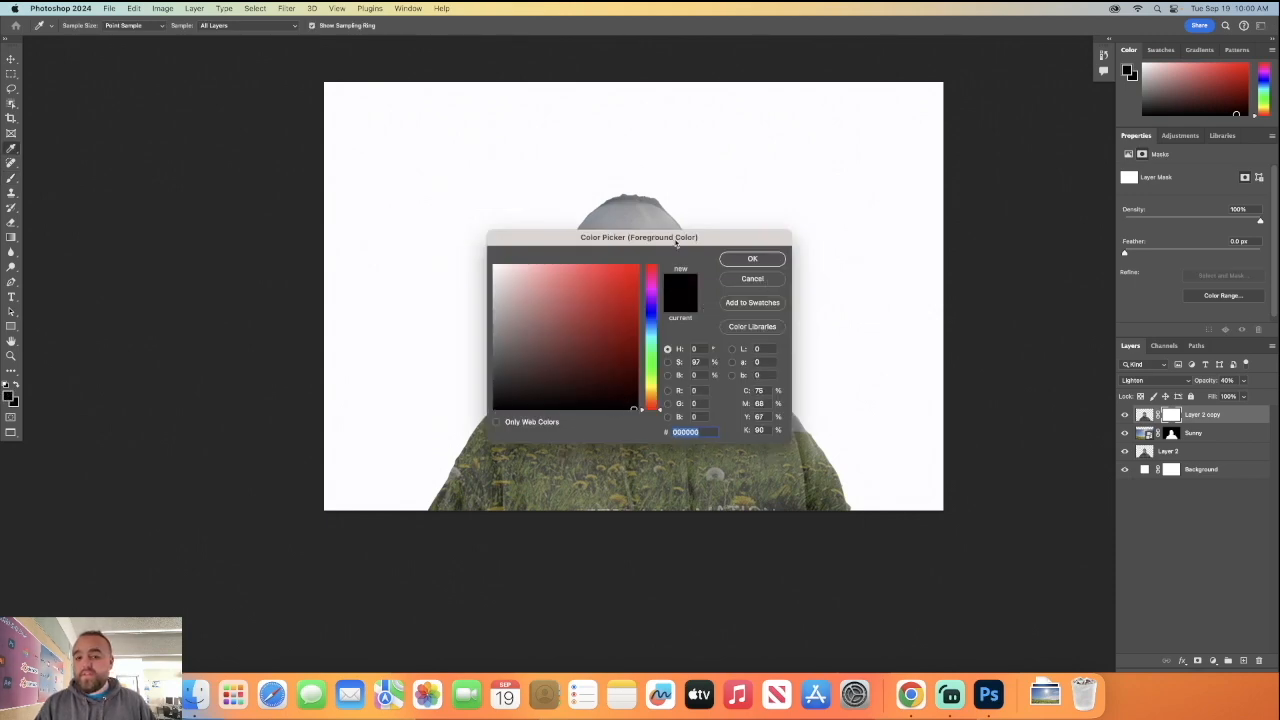
{"action": "left_click", "coordinate": [752, 259]}
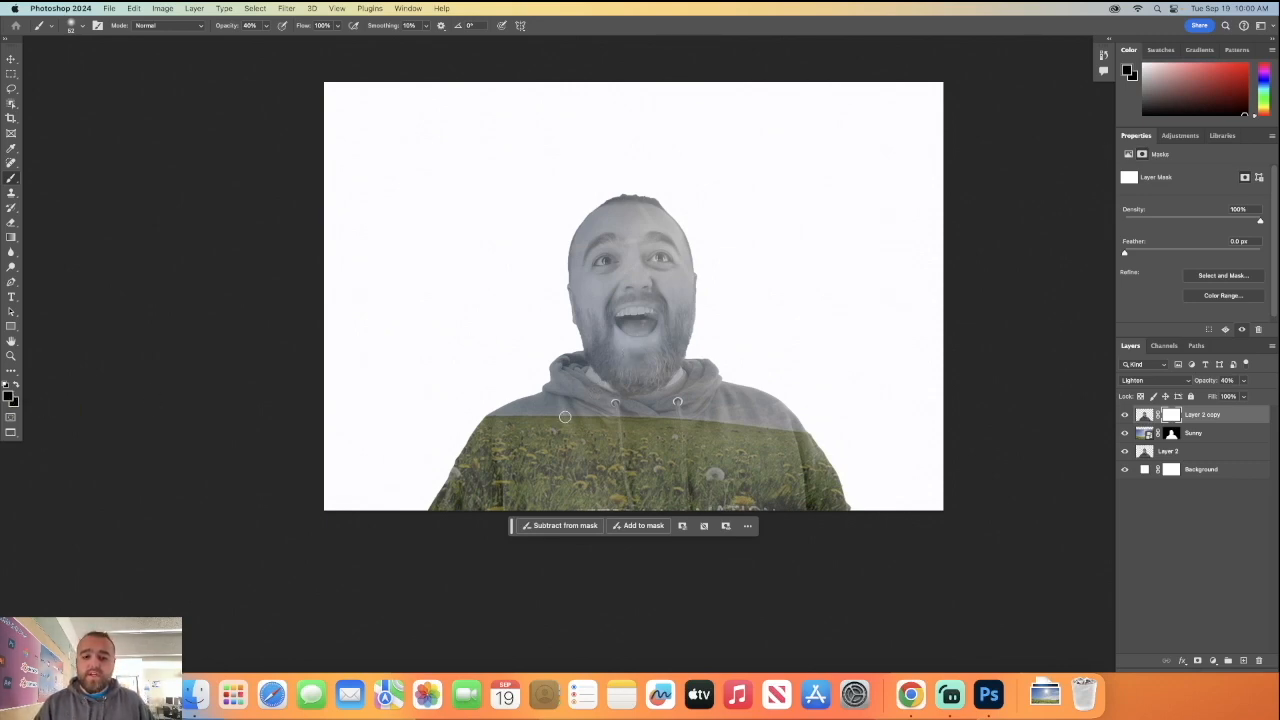
Undo the trial brush stroke on Layer 2 copy's mask and select the Sunny layer's mask.
{"action": "scroll", "coordinate": [626, 330], "scroll_direction": "down", "scroll_amount": 1}
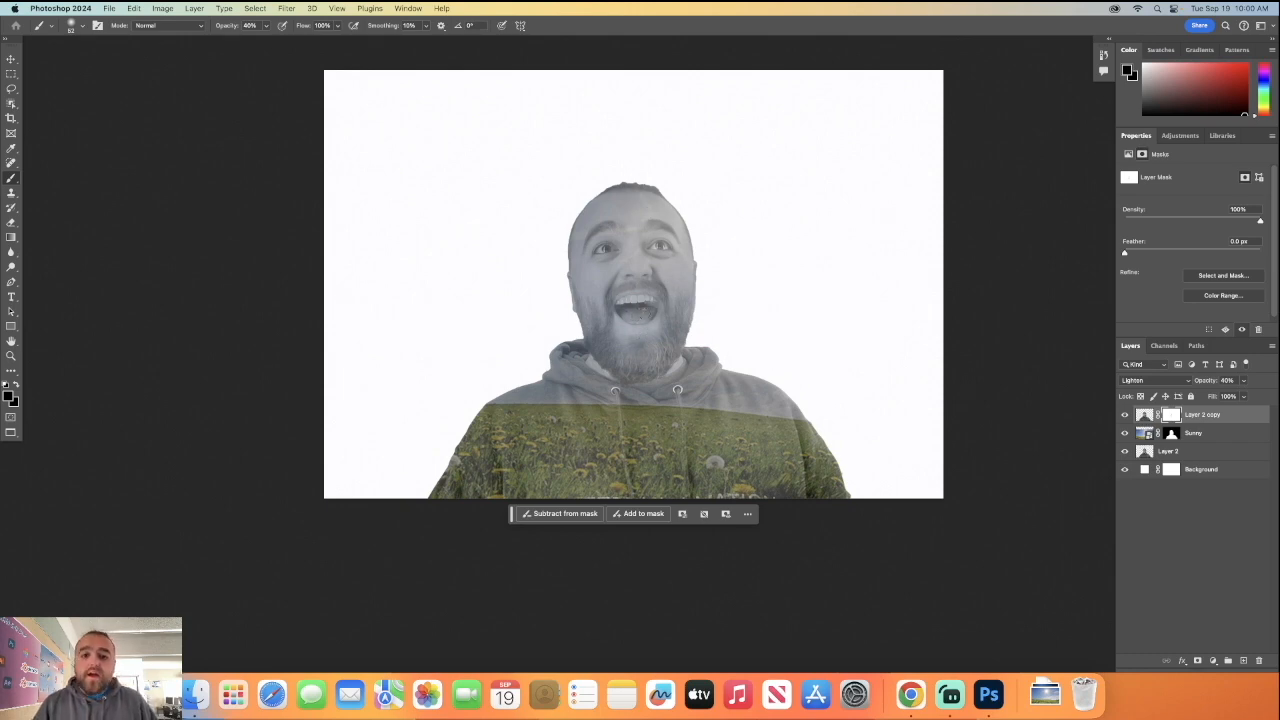
{"action": "left_click", "coordinate": [1171, 434]}
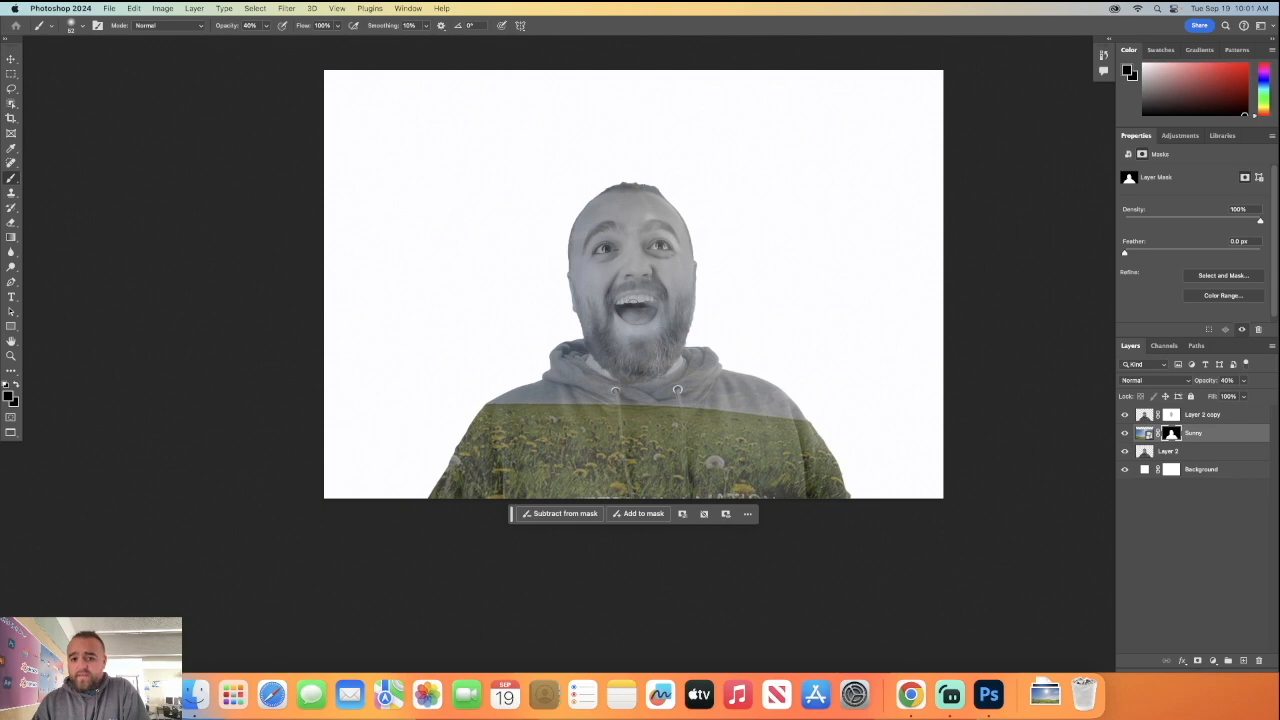
{"action": "key", "text": "super+z"}
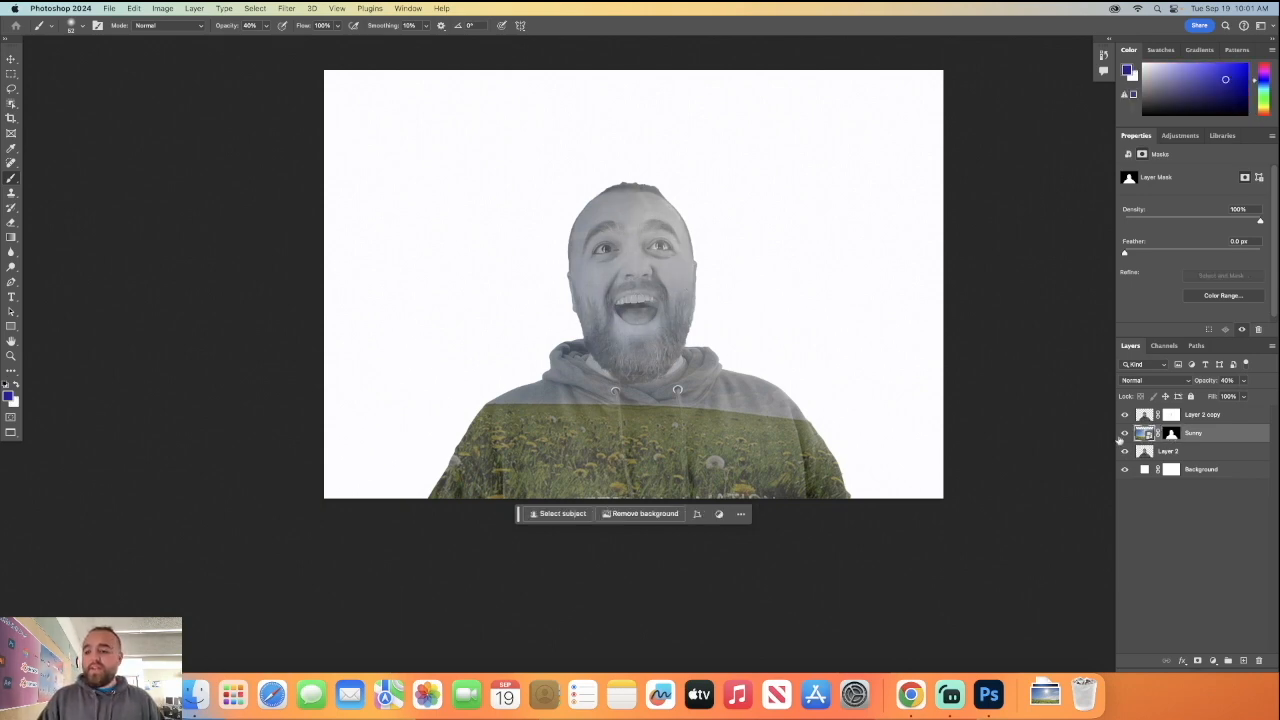
{"action": "left_click", "coordinate": [1171, 434]}
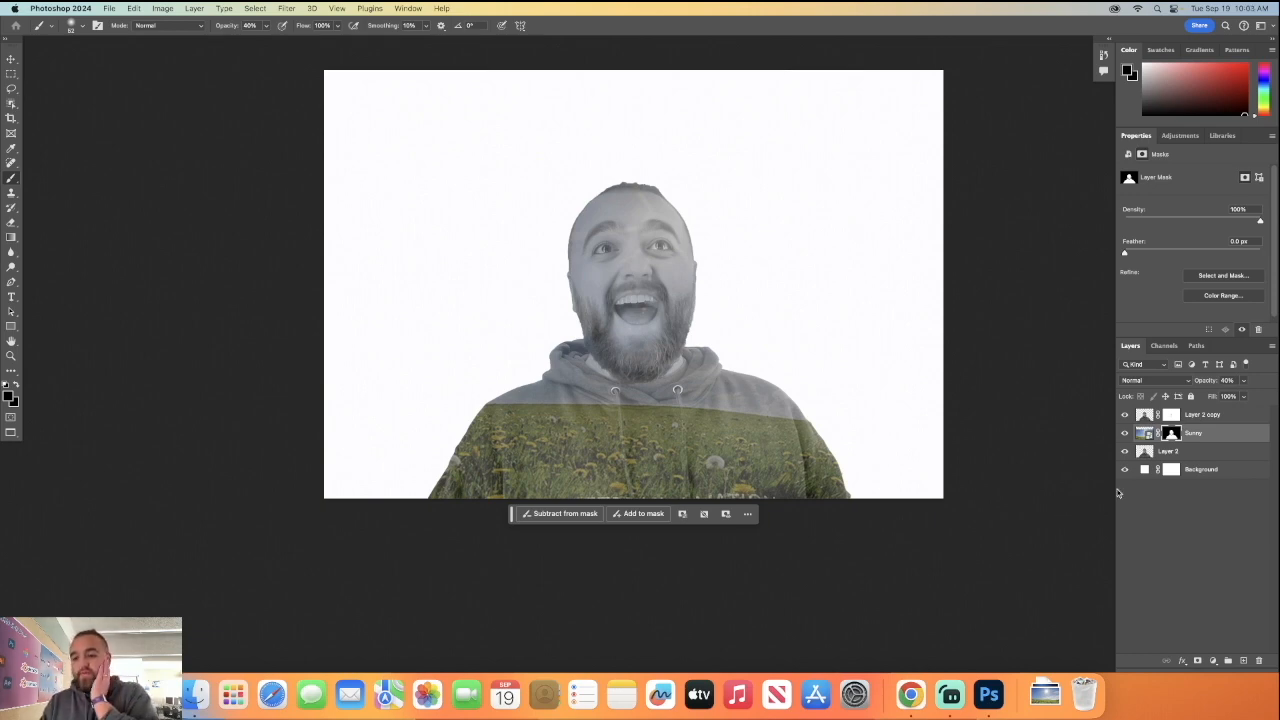
Recolour the Background fill with the olive green 61694a, sampled from the meadow area on the man's hoodie.
{"action": "left_click", "coordinate": [1202, 470]}
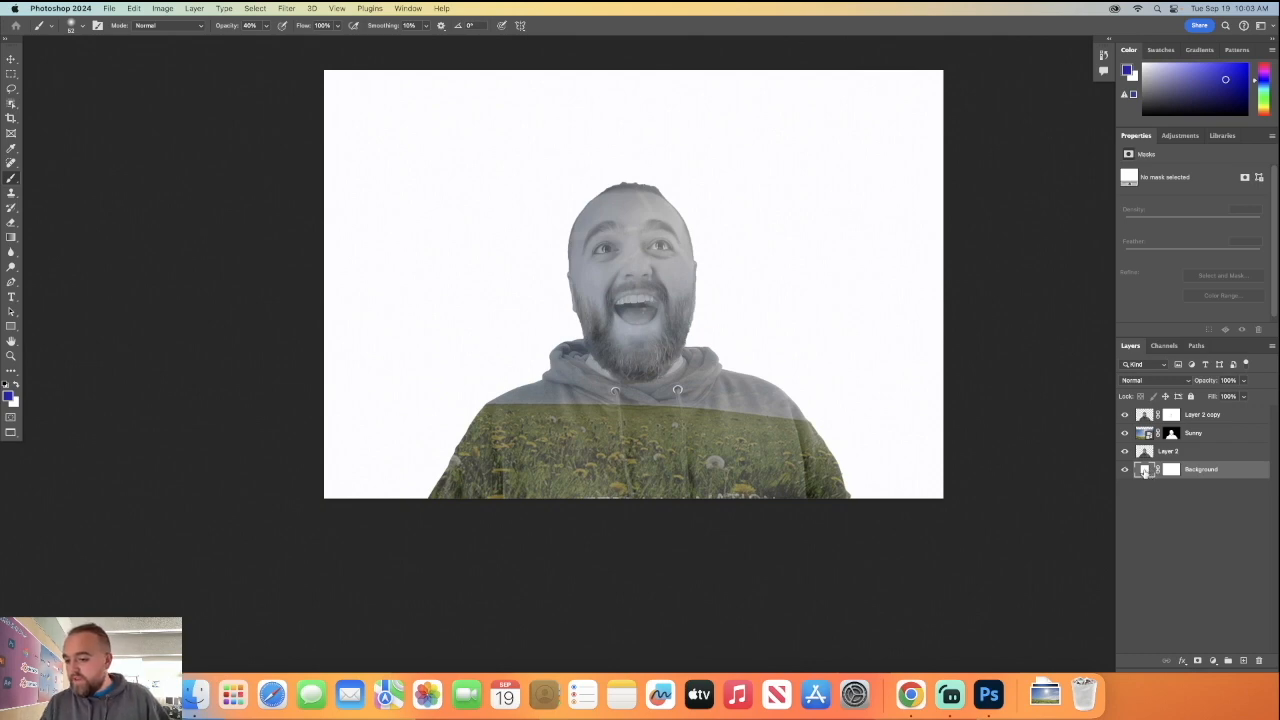
{"action": "double_click", "coordinate": [1145, 472]}
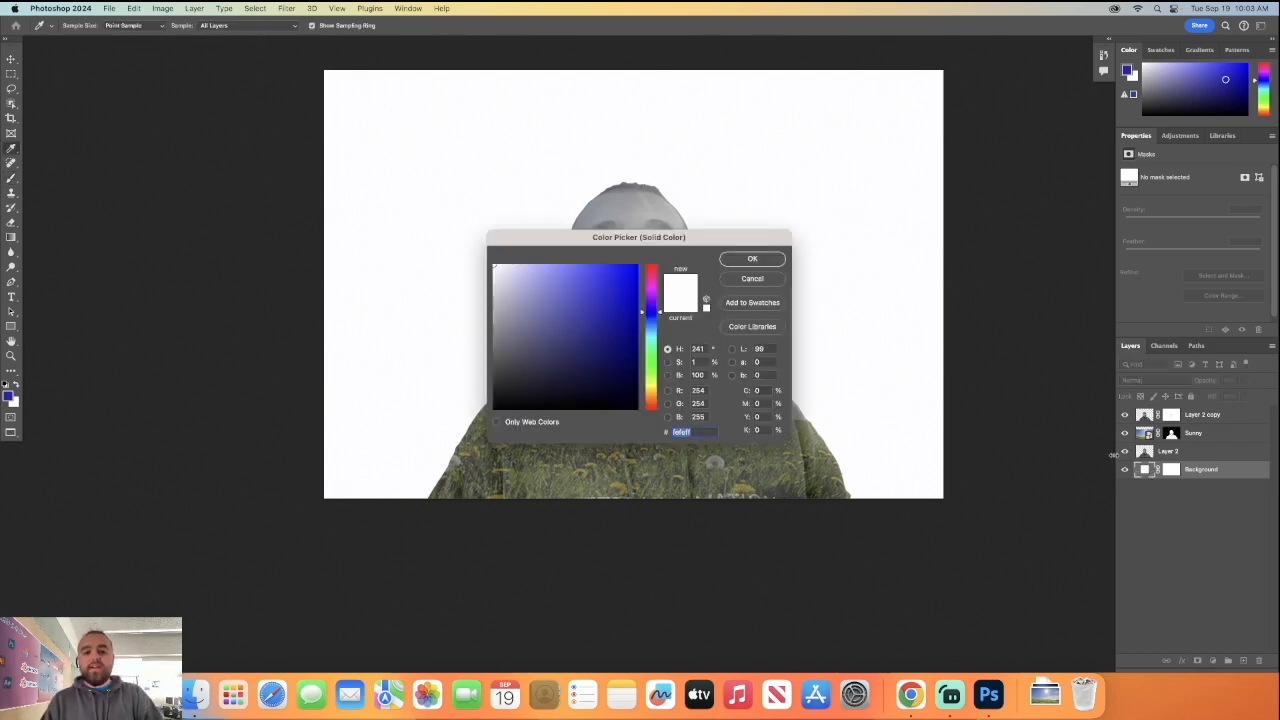
{"action": "left_click_drag", "start_coordinate": [736, 245], "coordinate": [389, 228]}
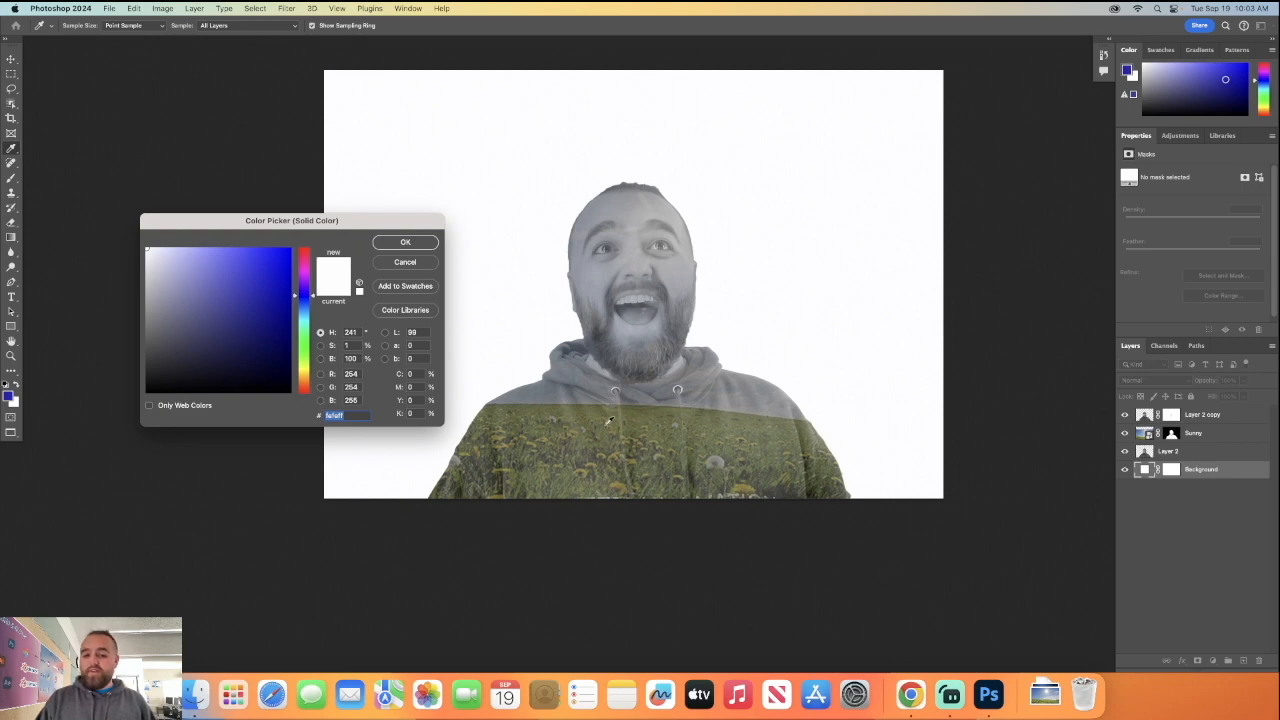
{"action": "left_click", "coordinate": [777, 431]}
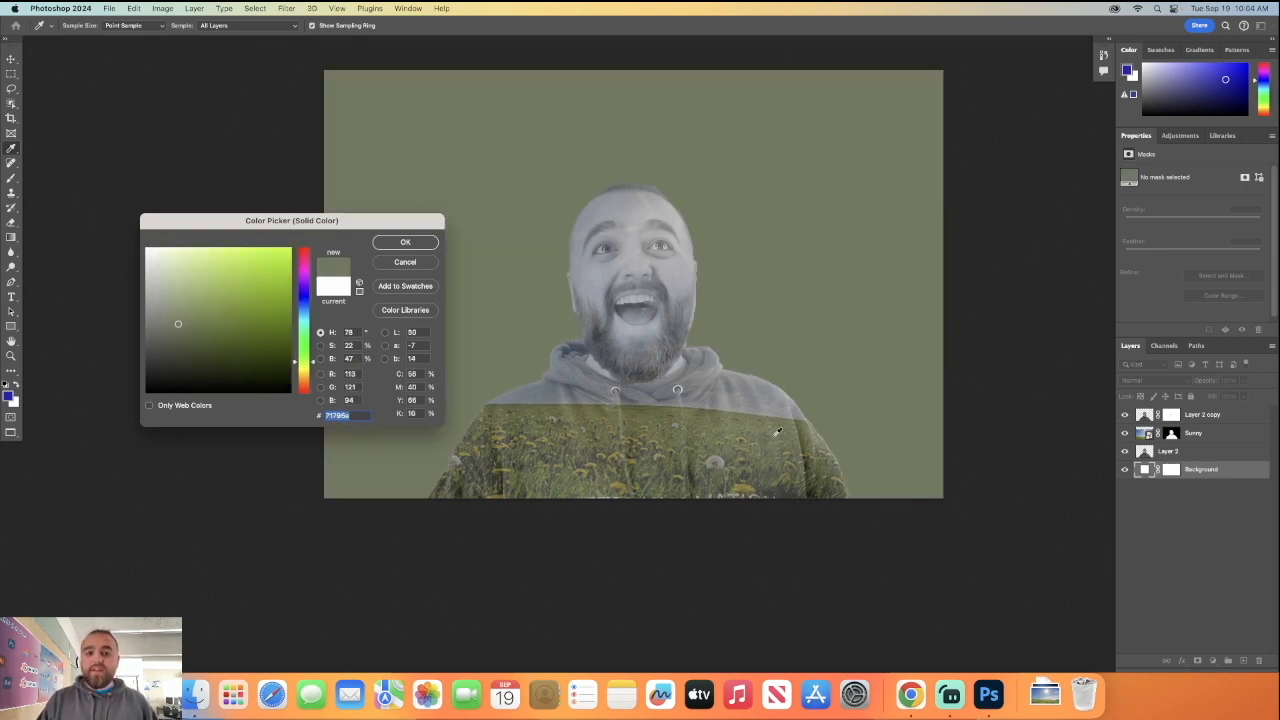
{"action": "left_click", "coordinate": [702, 418]}
{"action": "left_click", "coordinate": [658, 414]}
{"action": "left_click", "coordinate": [650, 472]}
{"action": "left_click", "coordinate": [662, 484]}
{"action": "left_click", "coordinate": [574, 478]}
{"action": "left_click", "coordinate": [556, 488]}
{"action": "left_click", "coordinate": [558, 490]}
{"action": "left_click", "coordinate": [594, 491]}
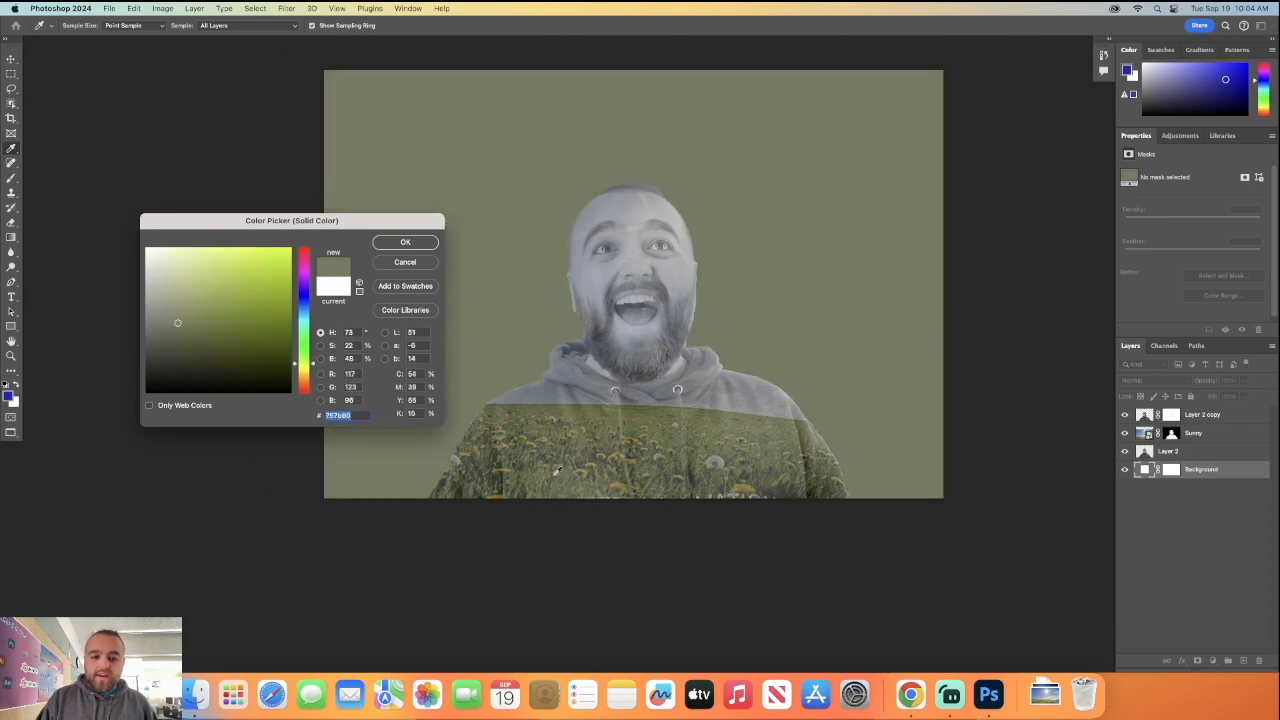
{"action": "left_click", "coordinate": [558, 471]}
{"action": "left_click", "coordinate": [548, 465]}
{"action": "left_click", "coordinate": [536, 398]}
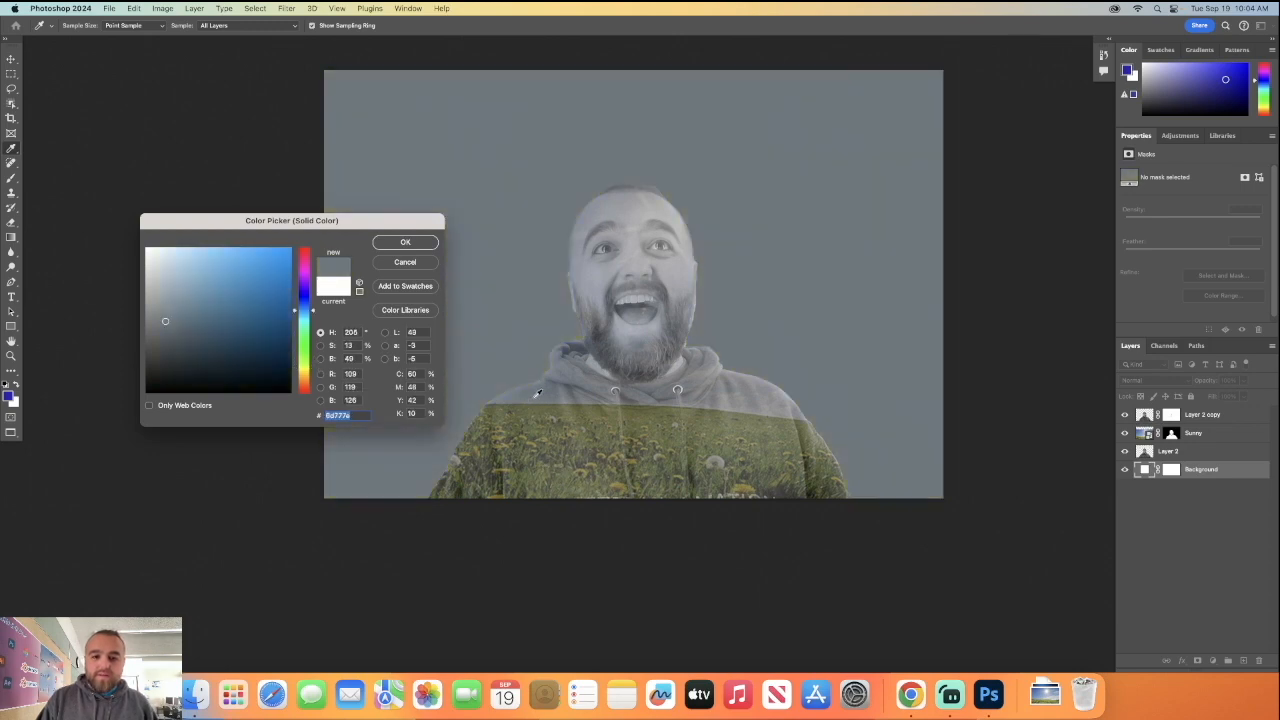
{"action": "left_click", "coordinate": [529, 404]}
{"action": "left_click", "coordinate": [531, 420]}
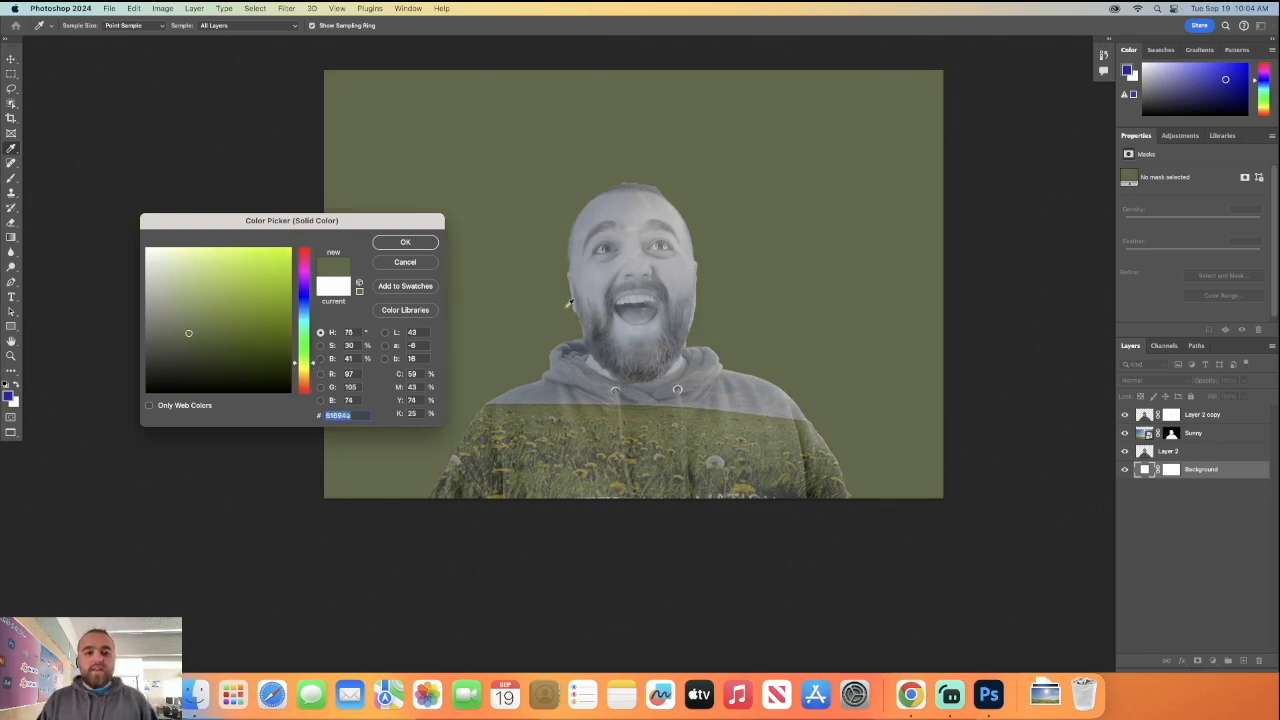
{"action": "left_click", "coordinate": [396, 242]}
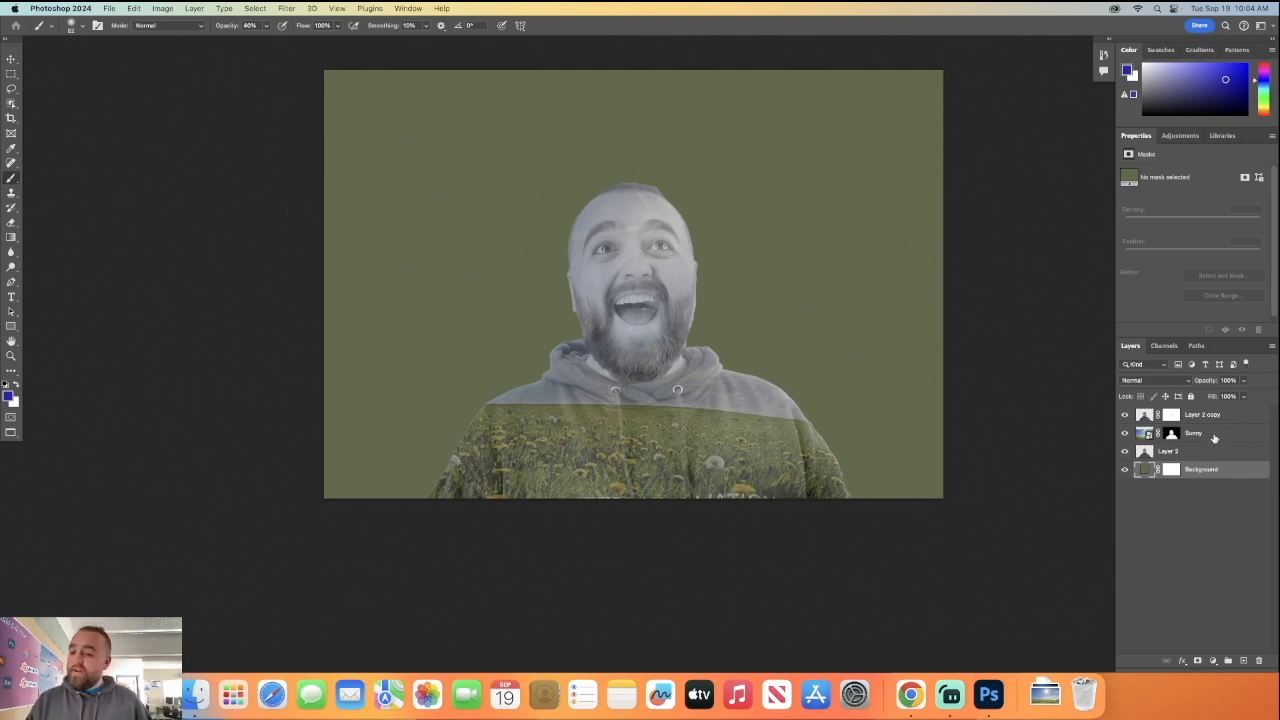
Duplicate the Sunny layer, replace the copy's mask with a black one, and blend the copy in Lighten mode.
{"action": "left_click", "coordinate": [1212, 438]}
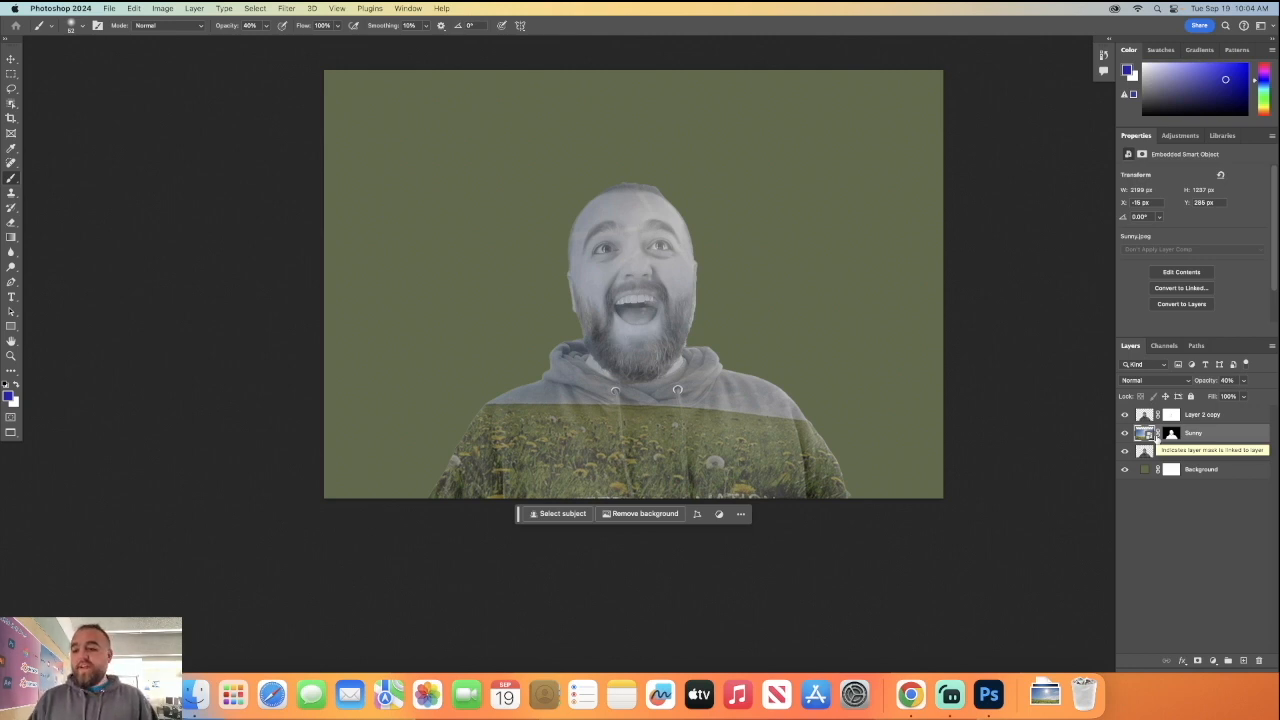
{"action": "key", "text": "super+j"}
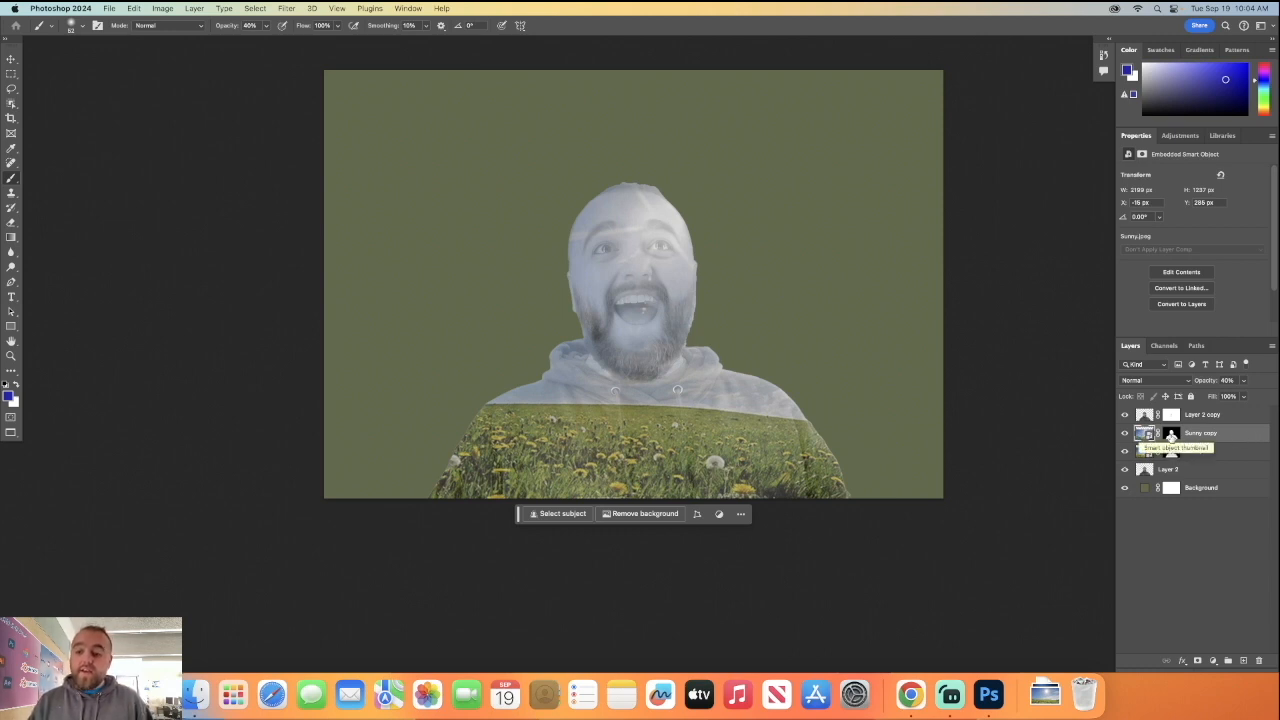
{"action": "left_click_drag", "start_coordinate": [1172, 433], "coordinate": [1259, 661]}
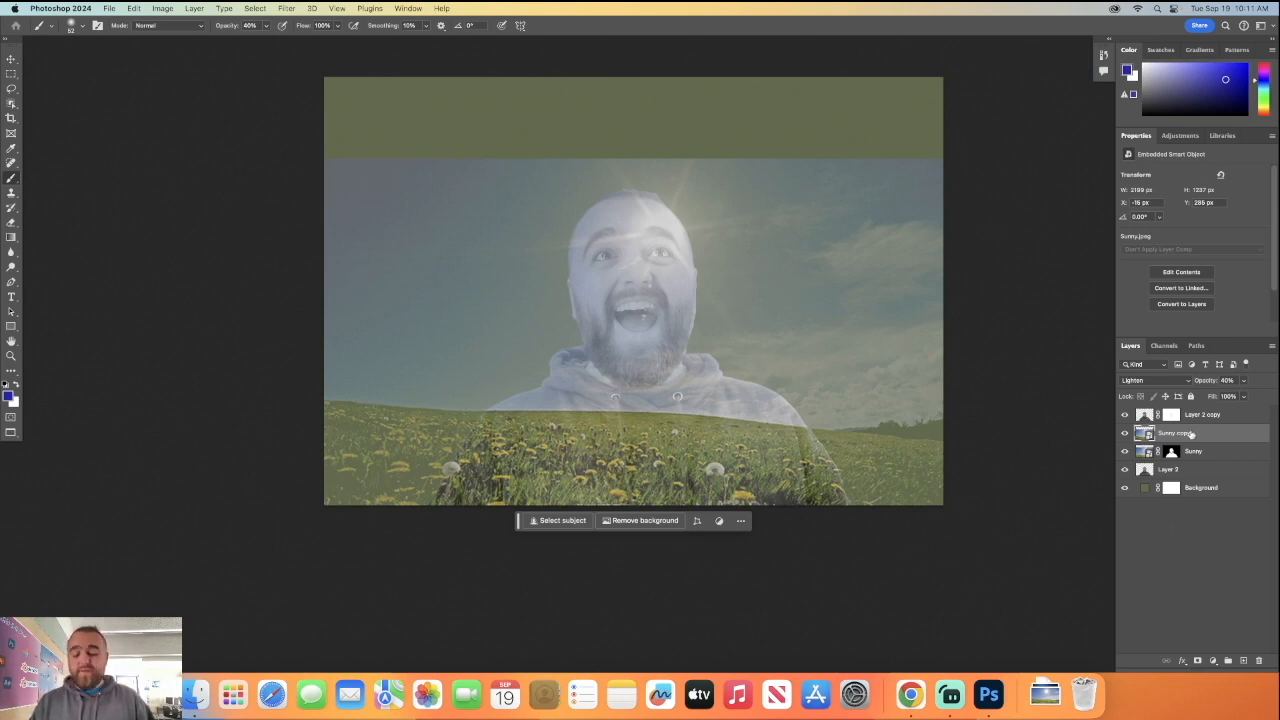
{"action": "left_click", "coordinate": [1197, 663], "text": "alt"}
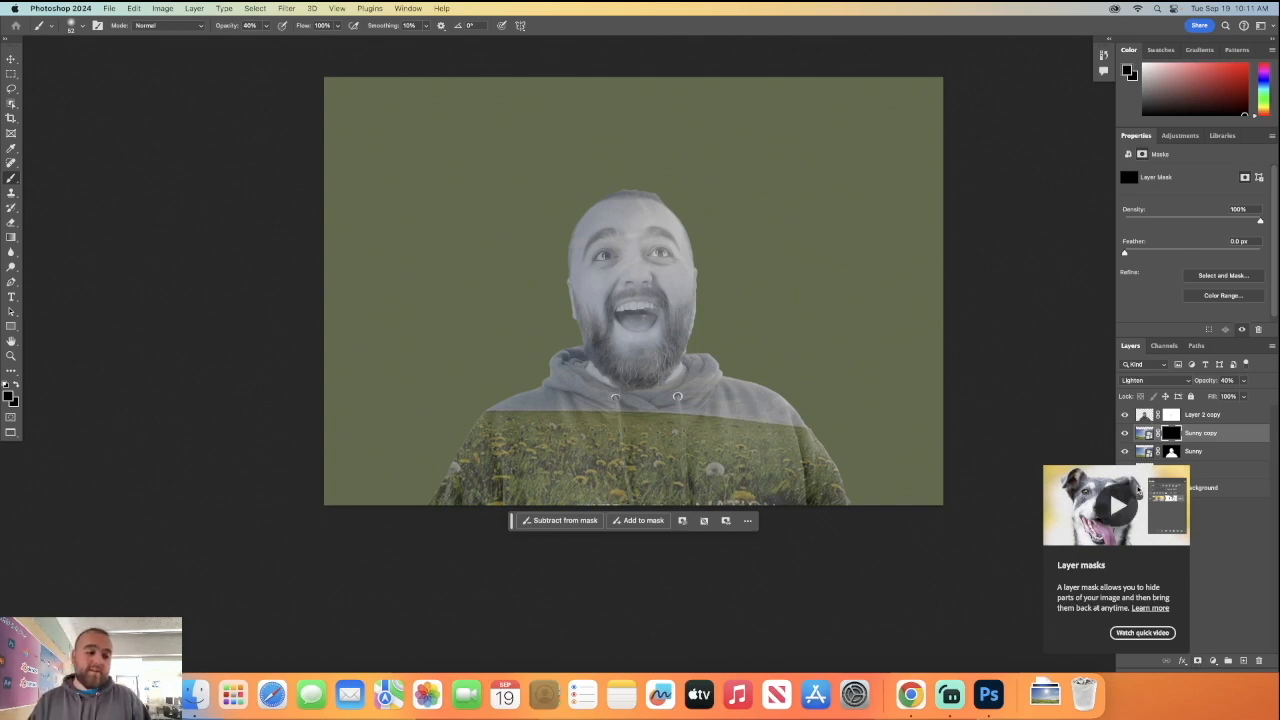
Set the foreground colour to pure white for painting on the Sunny copy's mask.
{"action": "scroll", "coordinate": [290, 340], "scroll_direction": "right", "scroll_amount": 1}
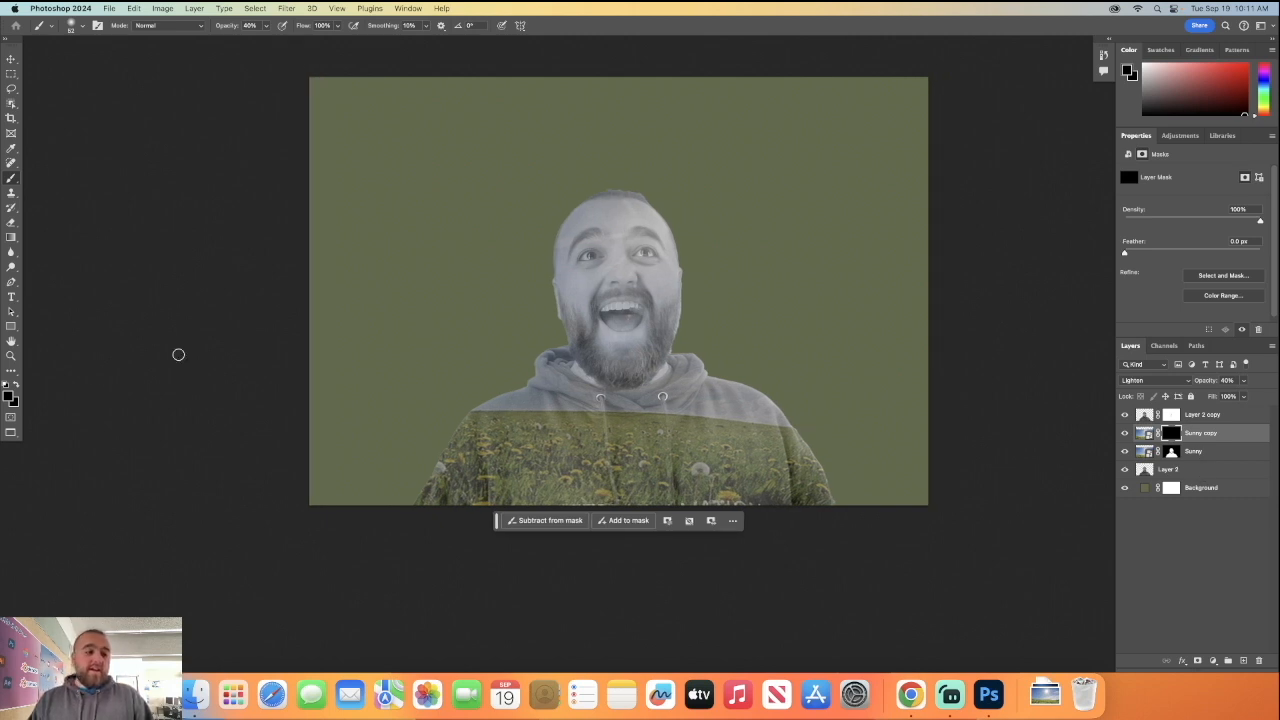
{"action": "left_click", "coordinate": [9, 398]}
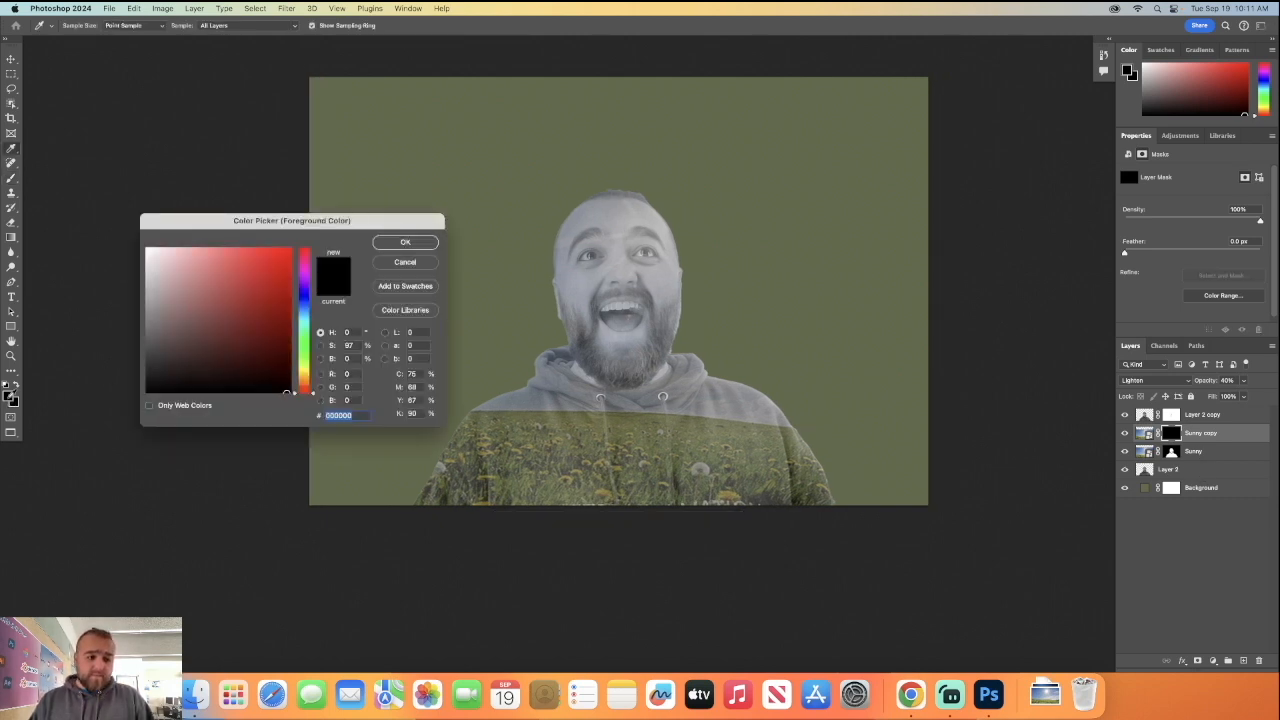
{"action": "left_click", "coordinate": [148, 250]}
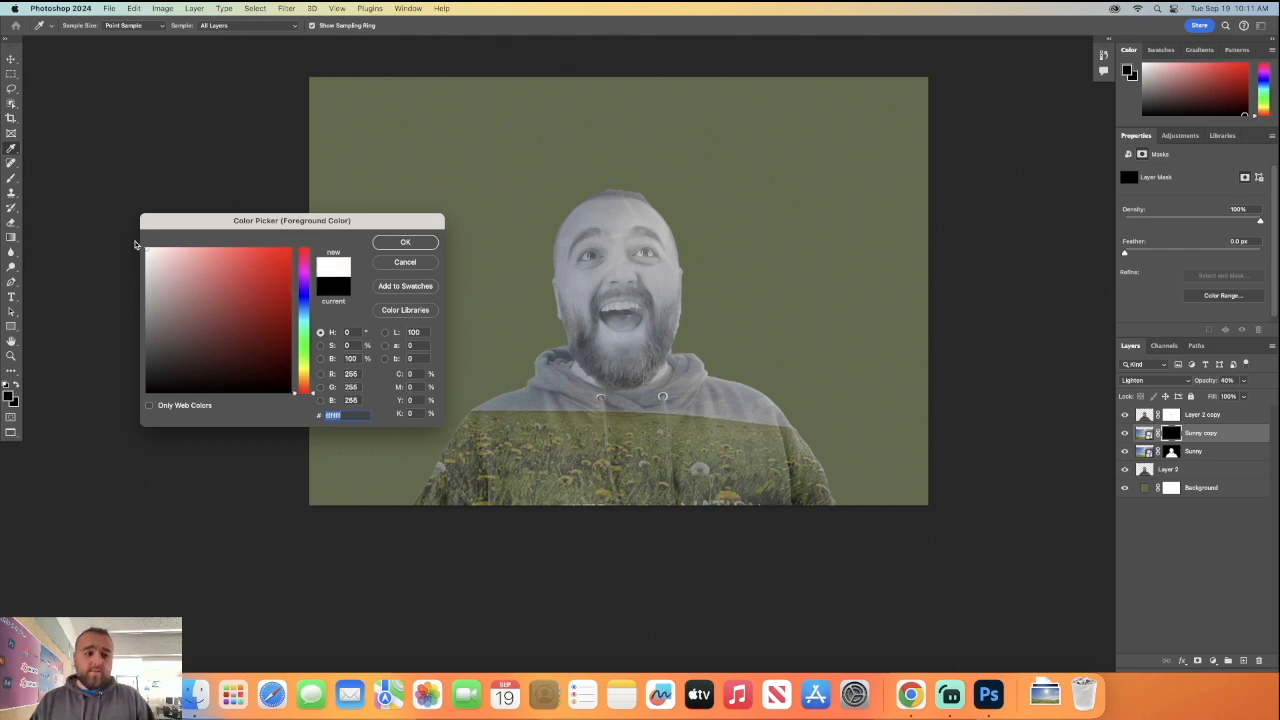
{"action": "left_click", "coordinate": [404, 243]}
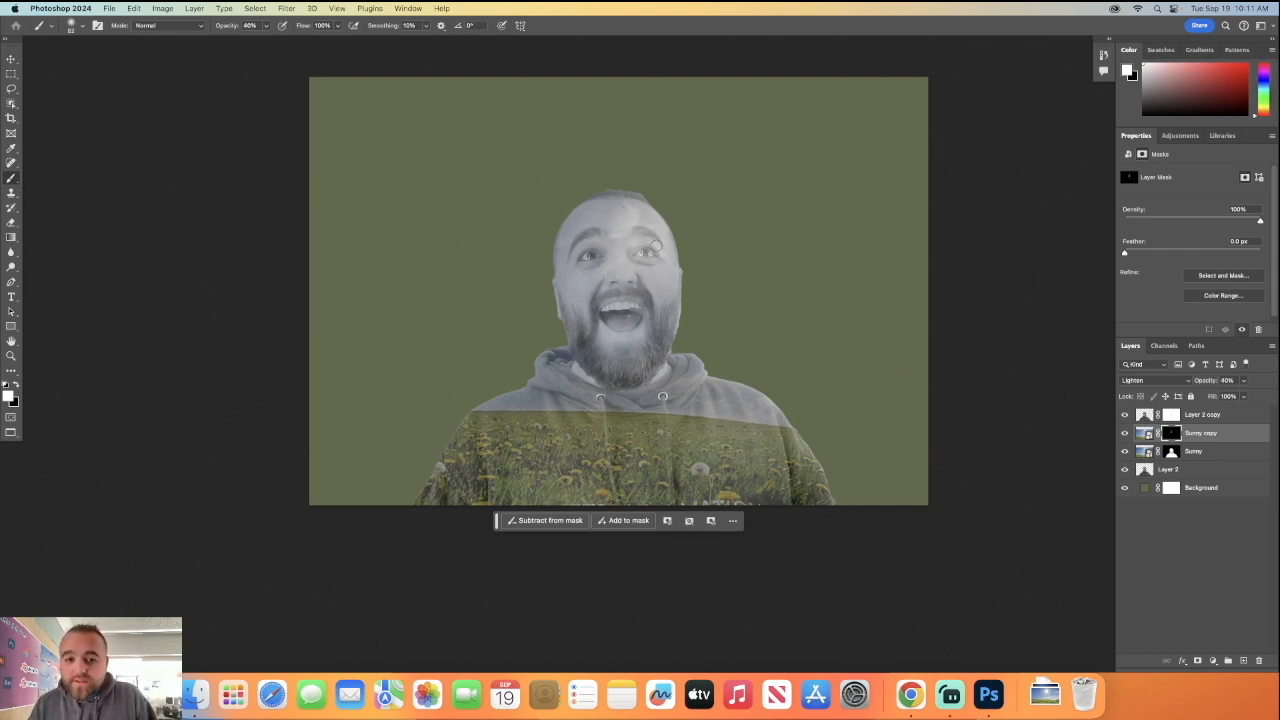
{"action": "mouse_move", "coordinate": [648, 209]}
{"action": "left_mouse_down"}
{"action": "mouse_move", "coordinate": [670, 186]}
{"action": "mouse_move", "coordinate": [666, 202]}
{"action": "left_mouse_up"}
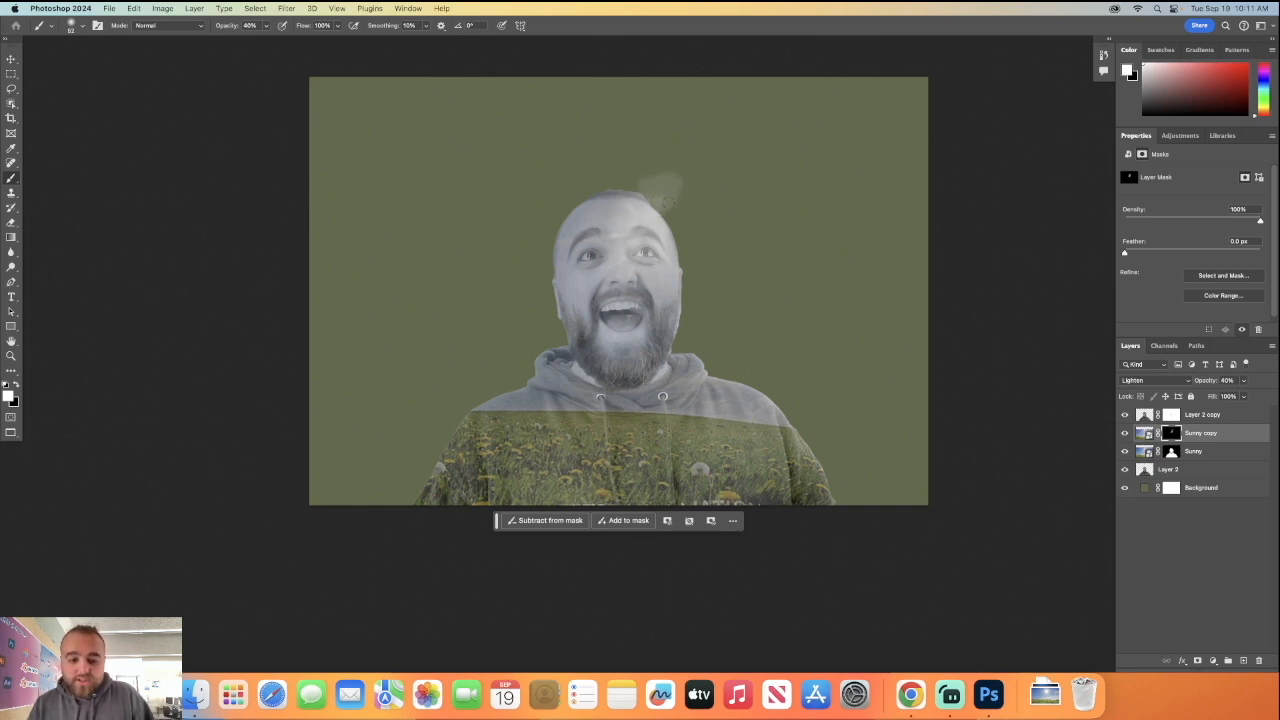
{"action": "key", "text": "super+z"}
{"action": "key", "text": "super+z"}
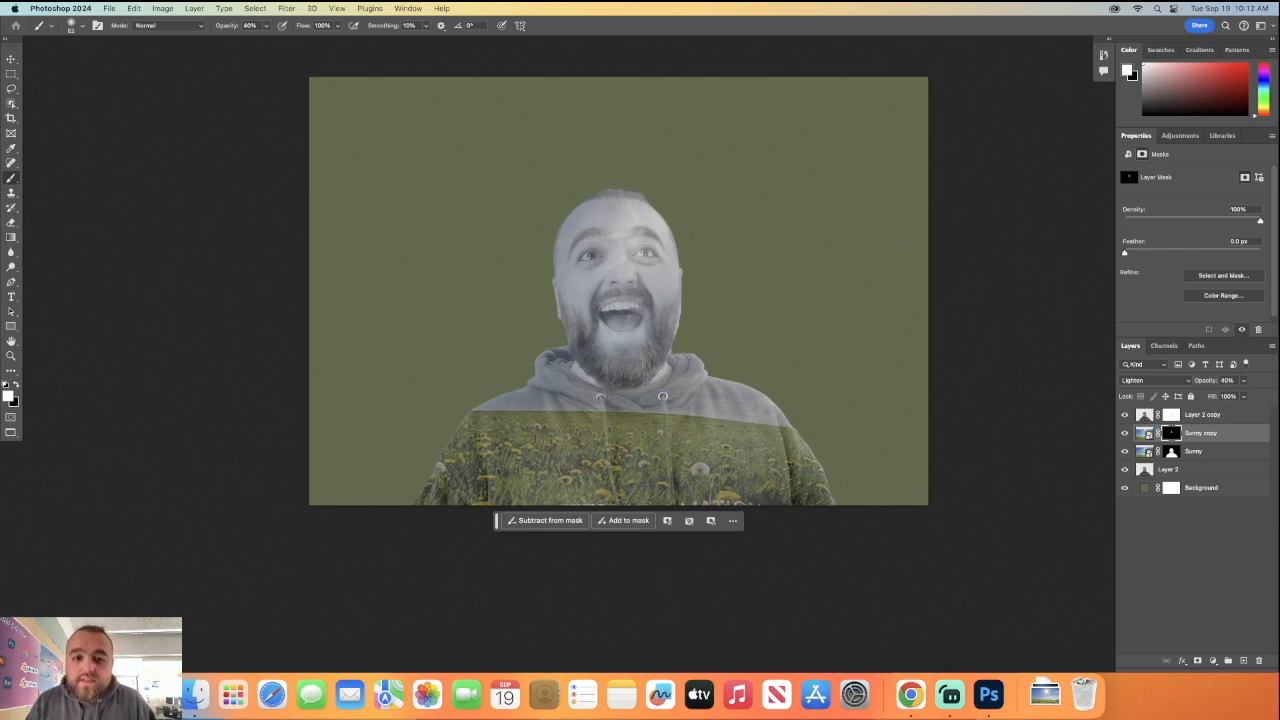
Paint white on the Sunny copy's mask over the man's face and upper hoodie, undoing any stray stroke.
{"action": "mouse_move", "coordinate": [640, 332]}
{"action": "left_mouse_down"}
{"action": "mouse_move", "coordinate": [635, 356]}
{"action": "mouse_move", "coordinate": [657, 355]}
{"action": "mouse_move", "coordinate": [677, 322]}
{"action": "left_mouse_up"}
{"action": "key", "text": "super+z"}
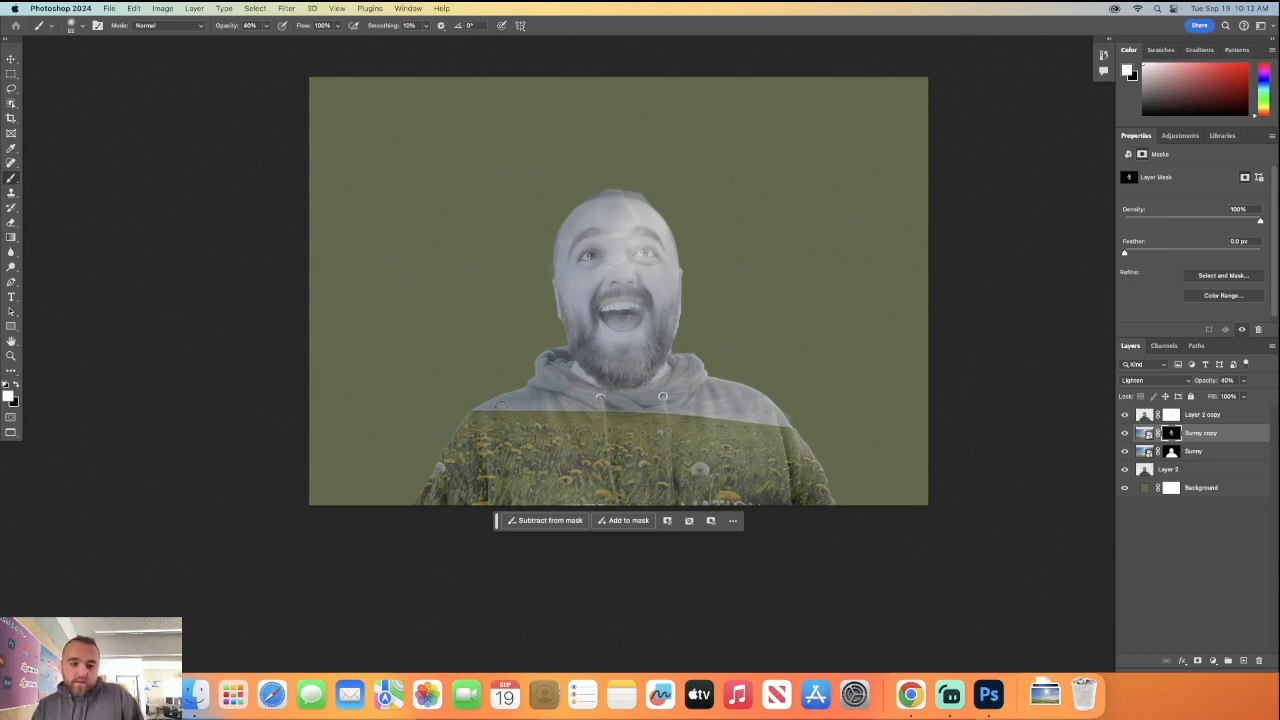
{"action": "left_click_drag", "start_coordinate": [556, 367], "coordinate": [659, 382]}
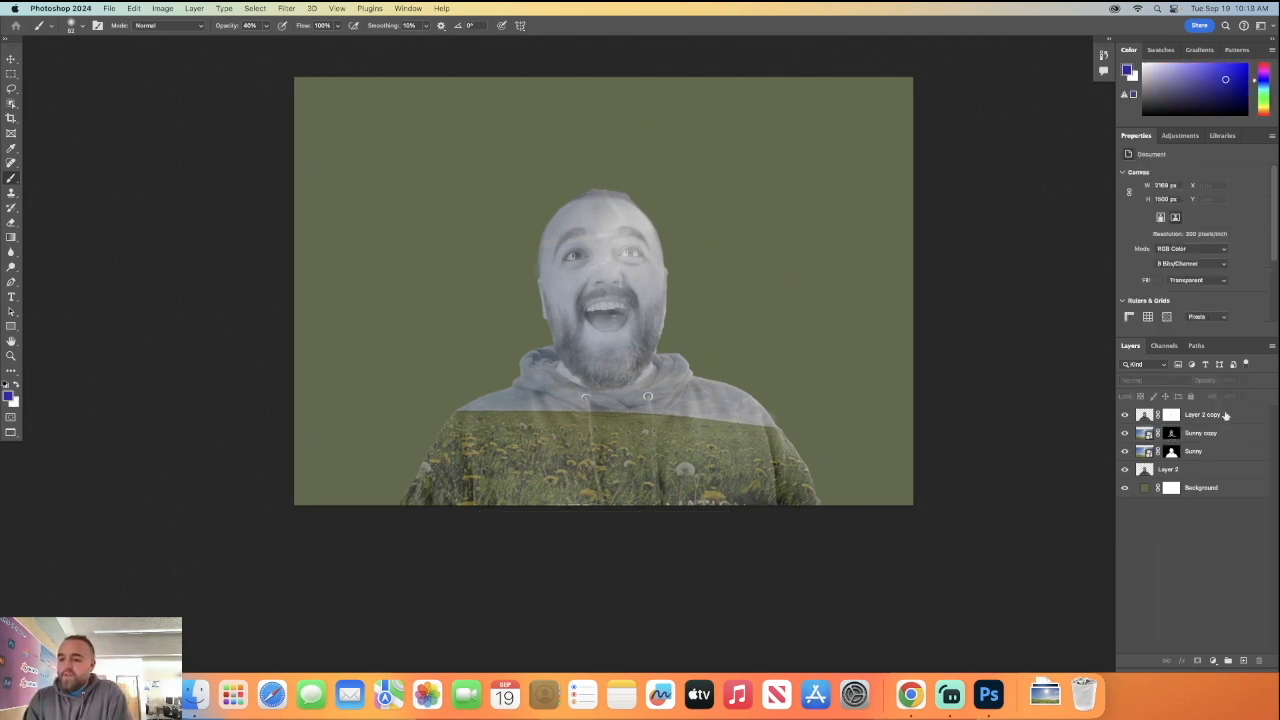
Add a Solid Color fill layer in bright green 73ff4d above Layer 2 copy.
{"action": "left_click", "coordinate": [1221, 414]}
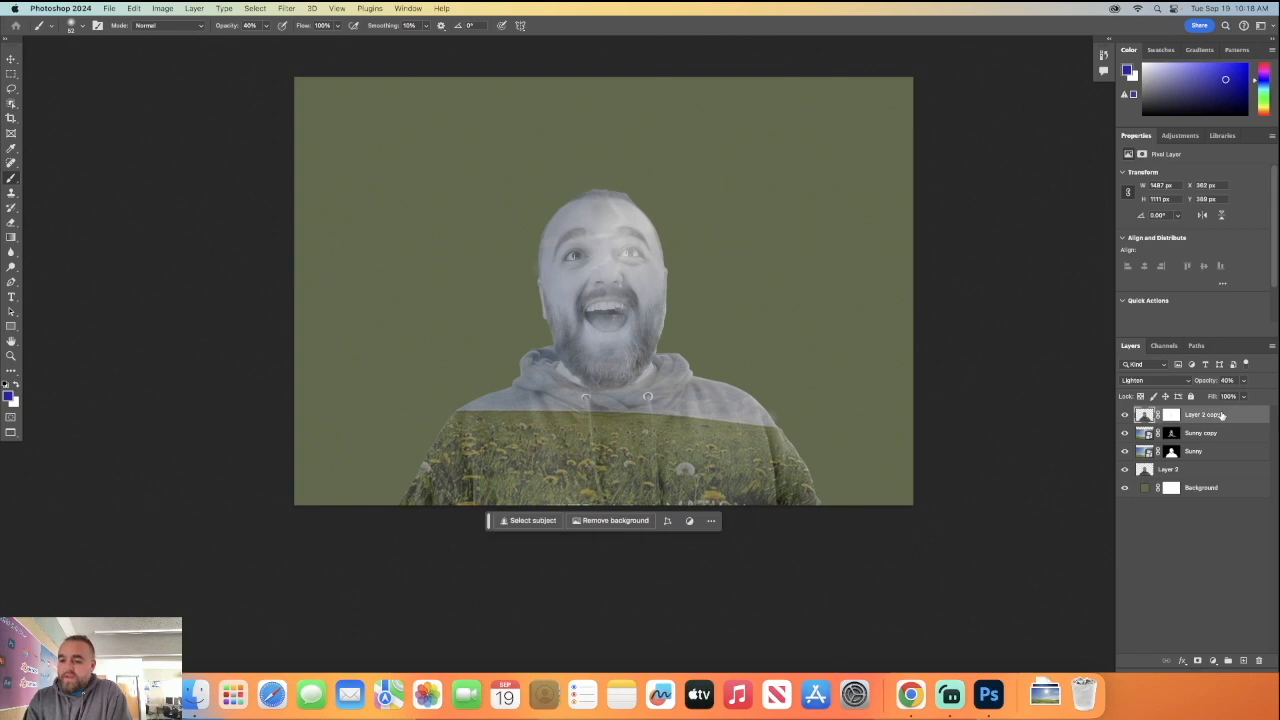
{"action": "left_click", "coordinate": [1213, 661]}
{"action": "left_click", "coordinate": [1154, 559]}
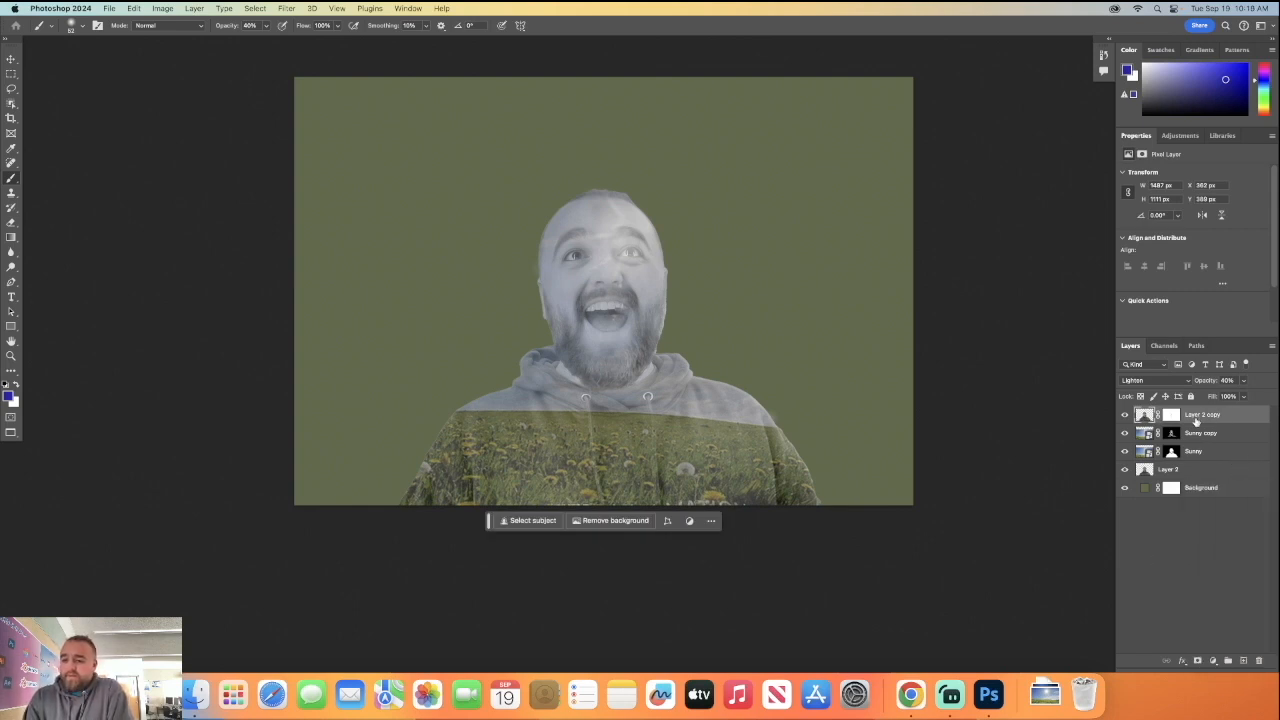
{"action": "left_click", "coordinate": [1212, 662]}
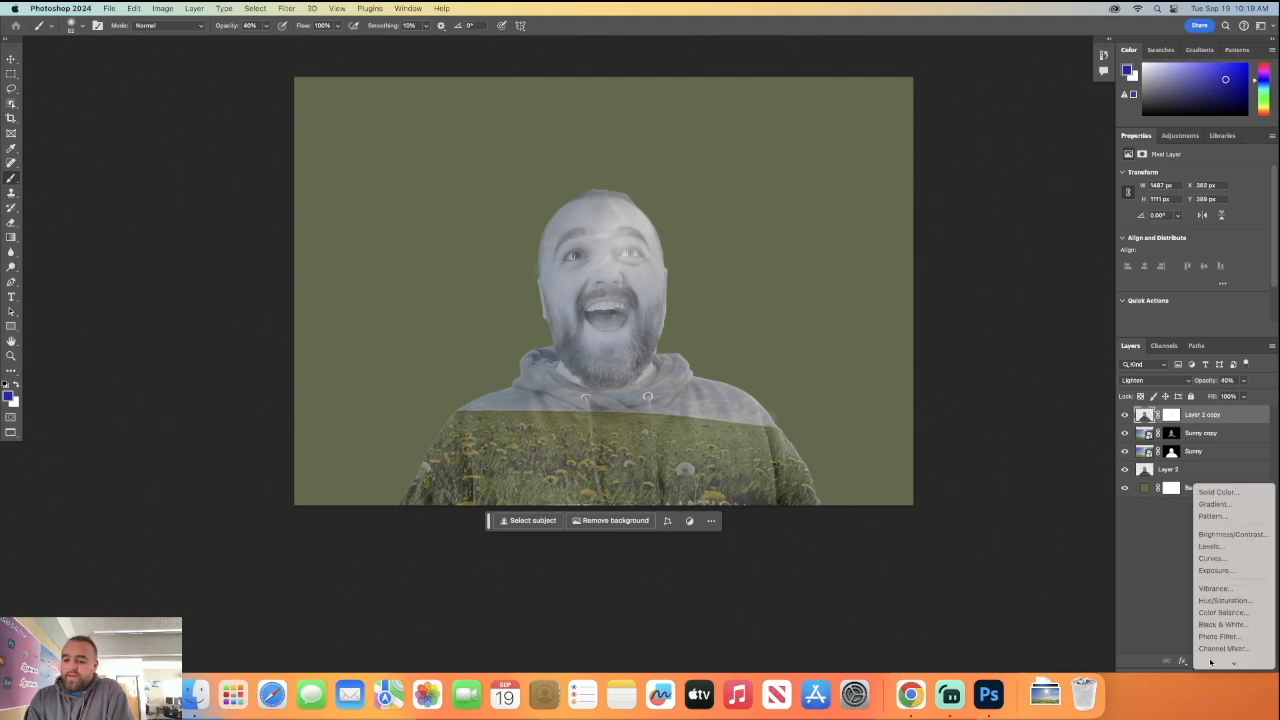
{"action": "left_click", "coordinate": [1228, 492]}
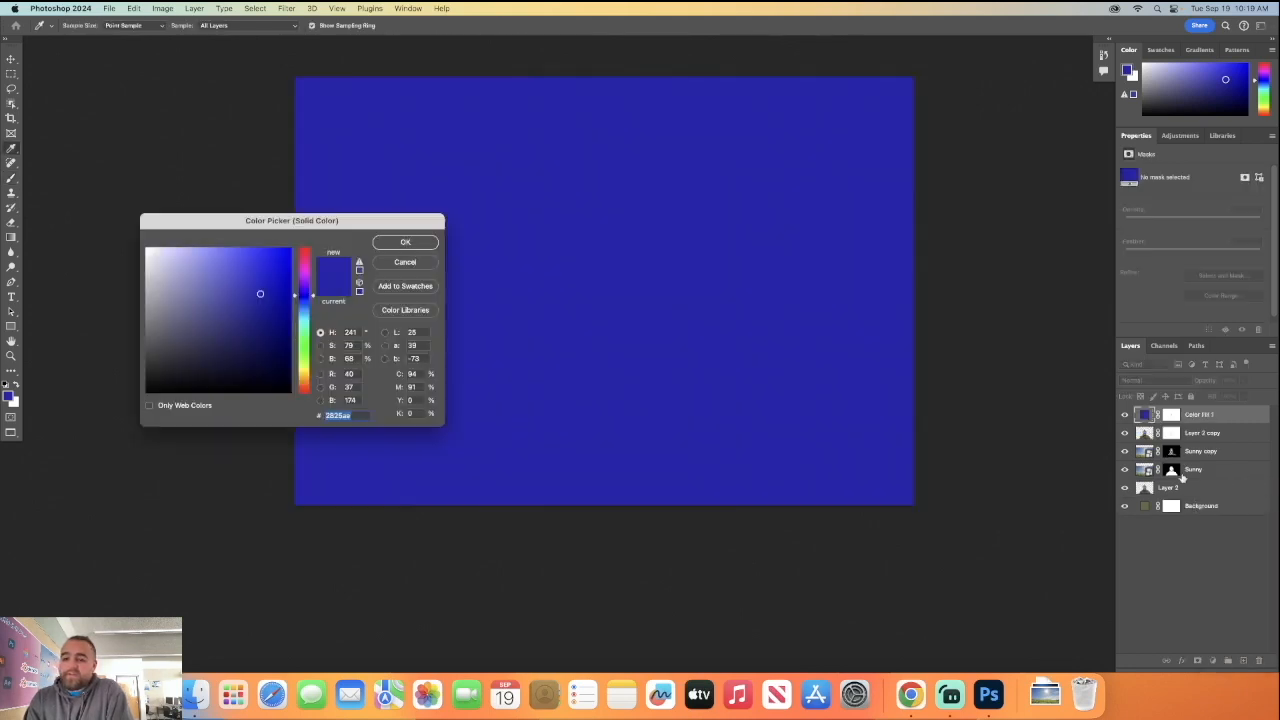
{"action": "left_click", "coordinate": [307, 349]}
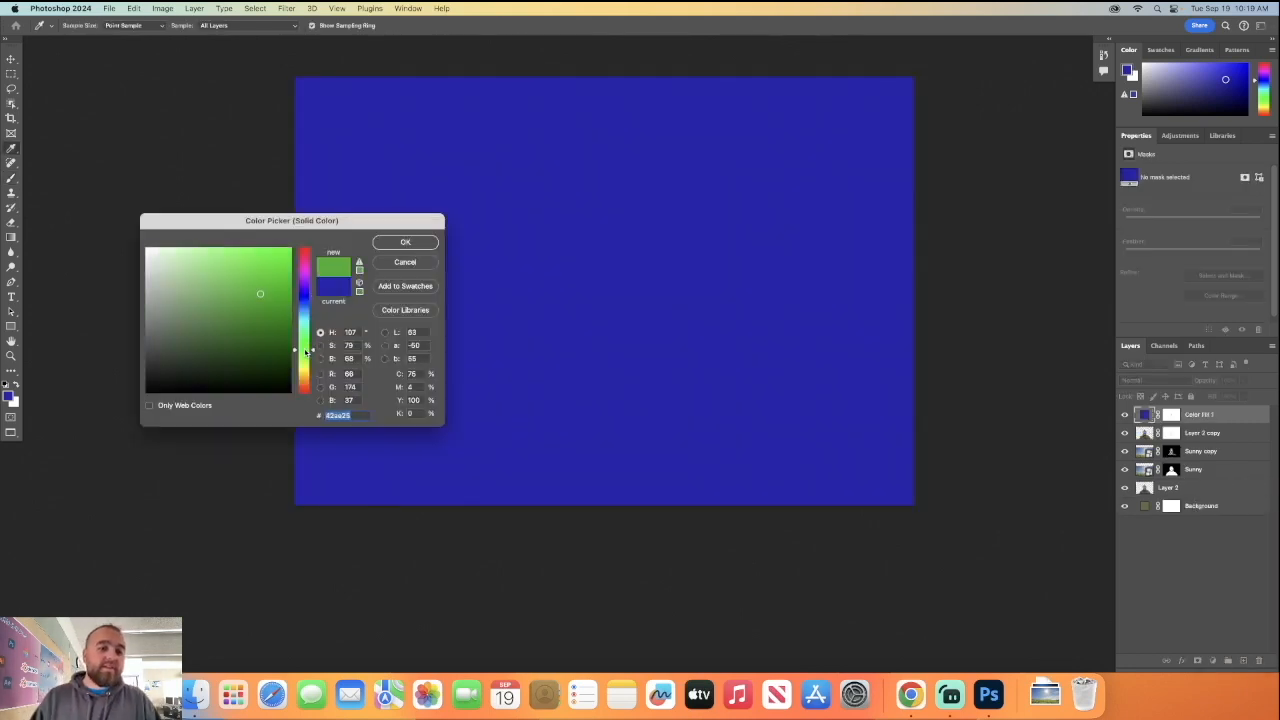
{"action": "left_click", "coordinate": [247, 249]}
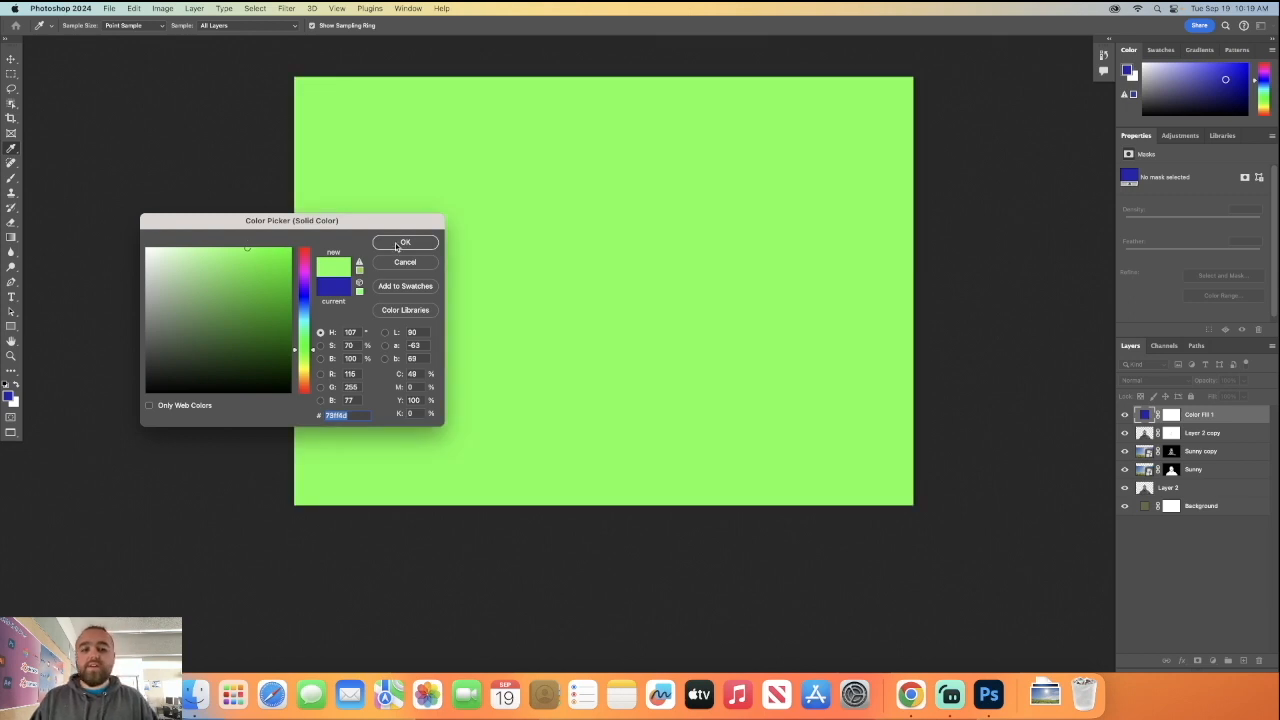
{"action": "left_click", "coordinate": [400, 243]}
{"action": "key", "text": "b"}
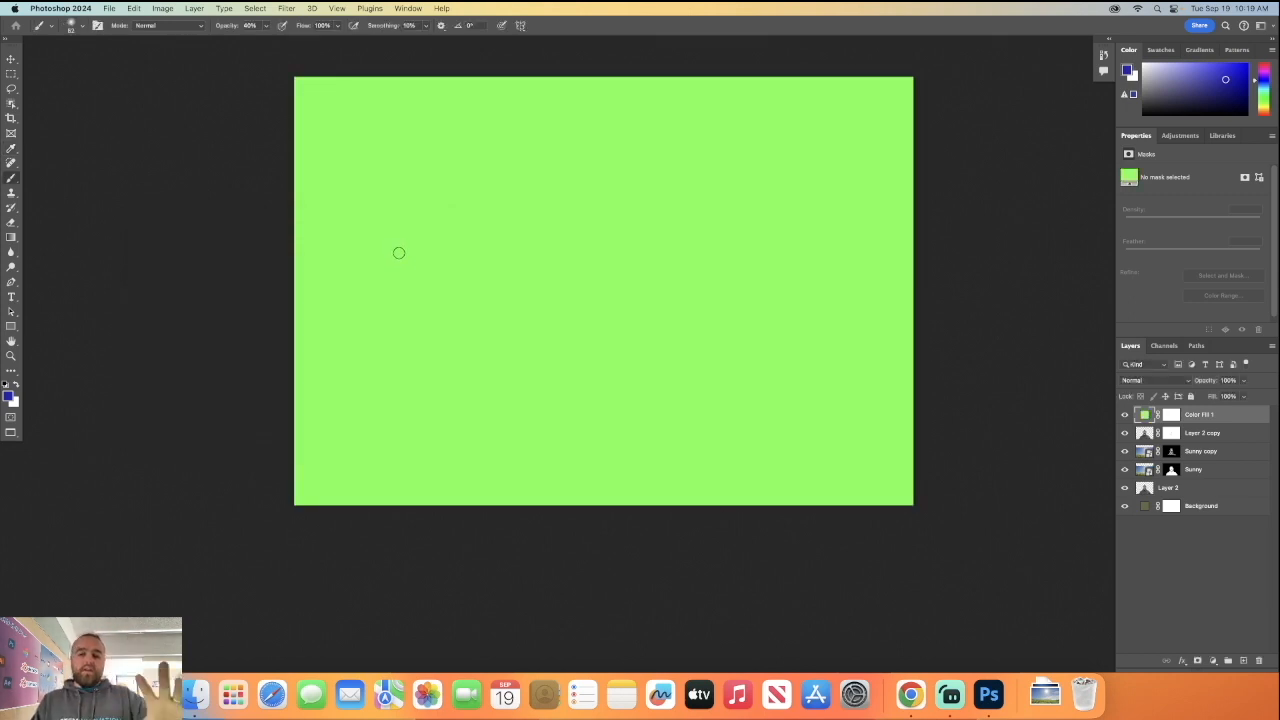
Blend the green colour fill layer in Multiply mode at 30% opacity.
{"action": "left_click", "coordinate": [1167, 382]}
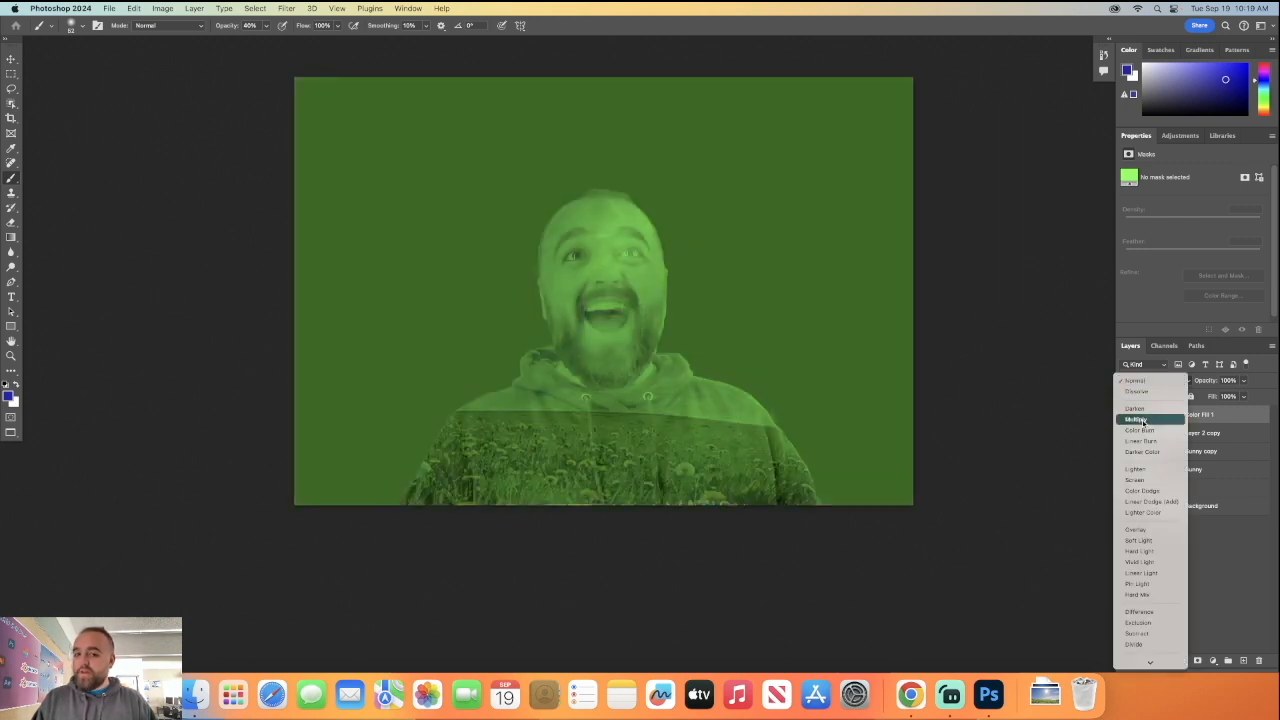
{"action": "left_click", "coordinate": [1136, 419]}
{"action": "left_click", "coordinate": [1240, 384]}
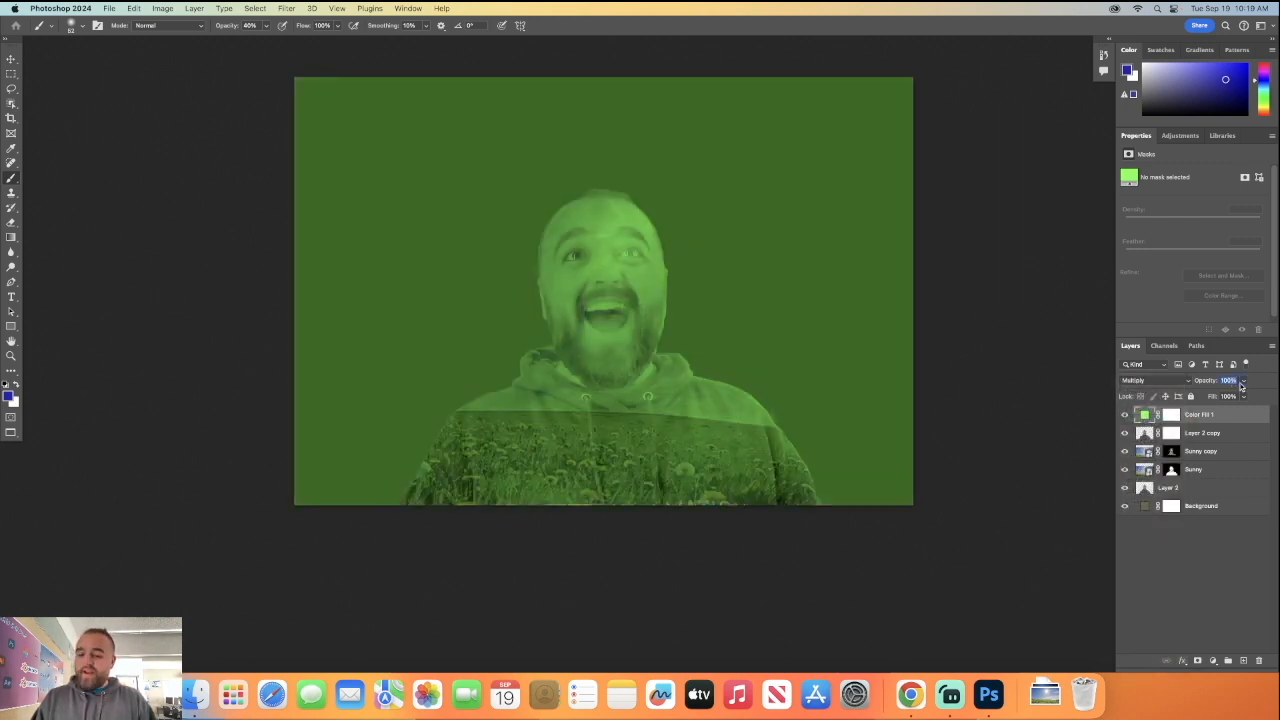
{"action": "type", "text": "20"}
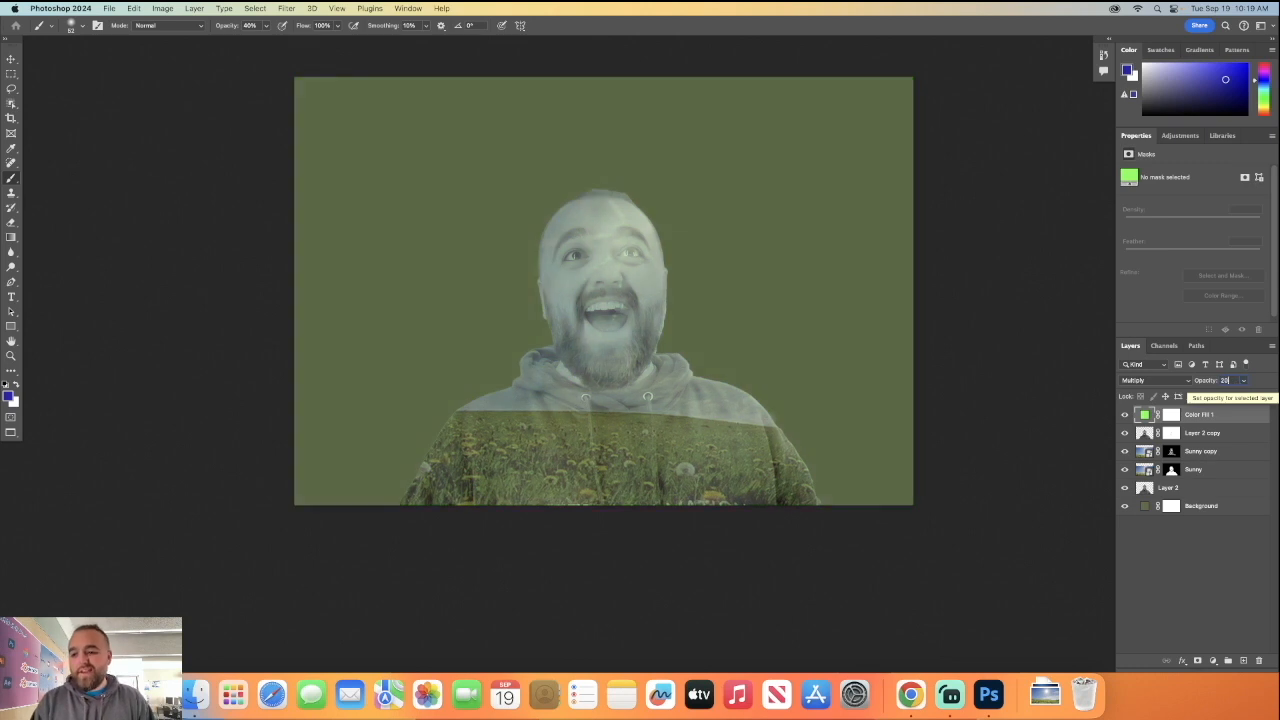
{"action": "key", "text": "BackSpace"}
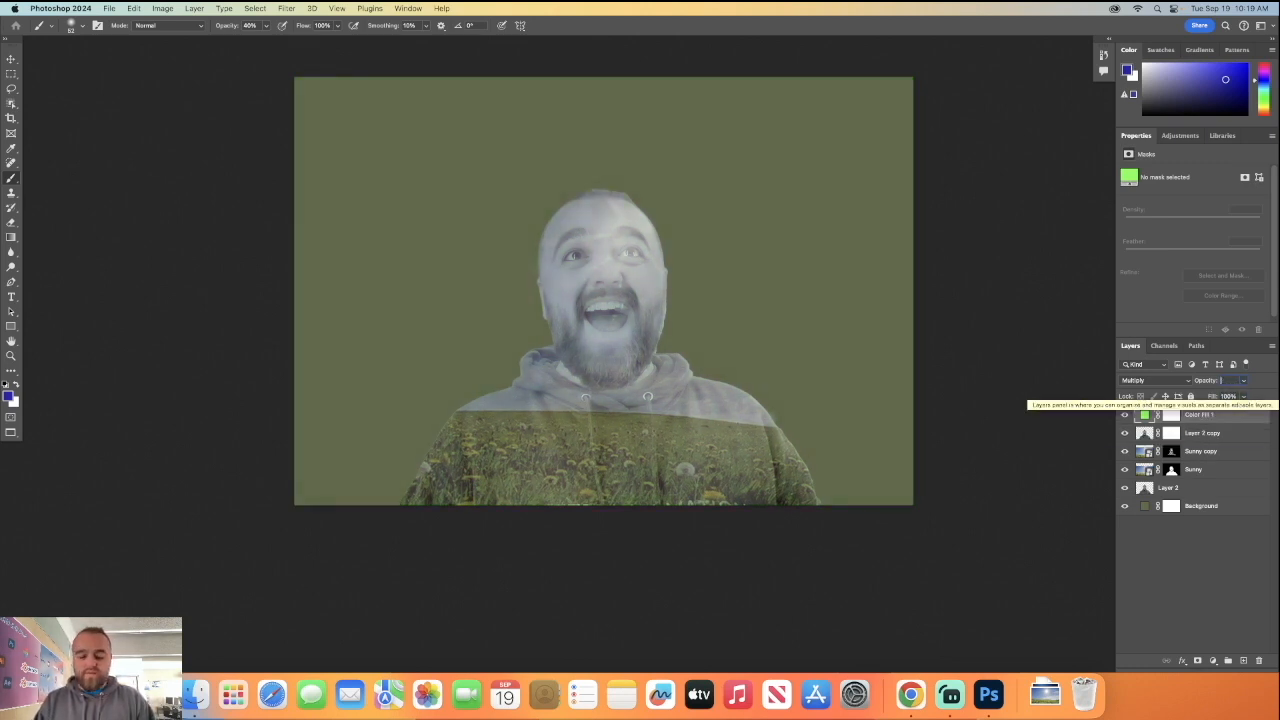
{"action": "type", "text": "30"}
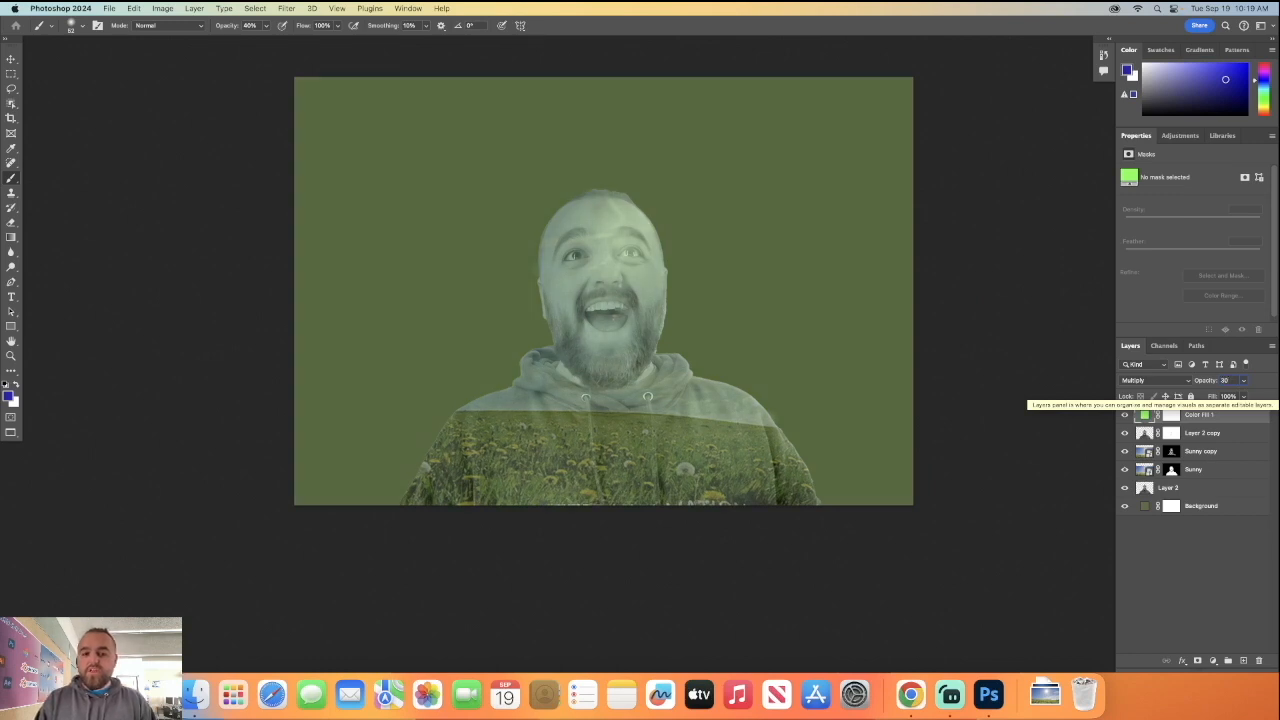
{"action": "left_click", "coordinate": [1190, 595]}
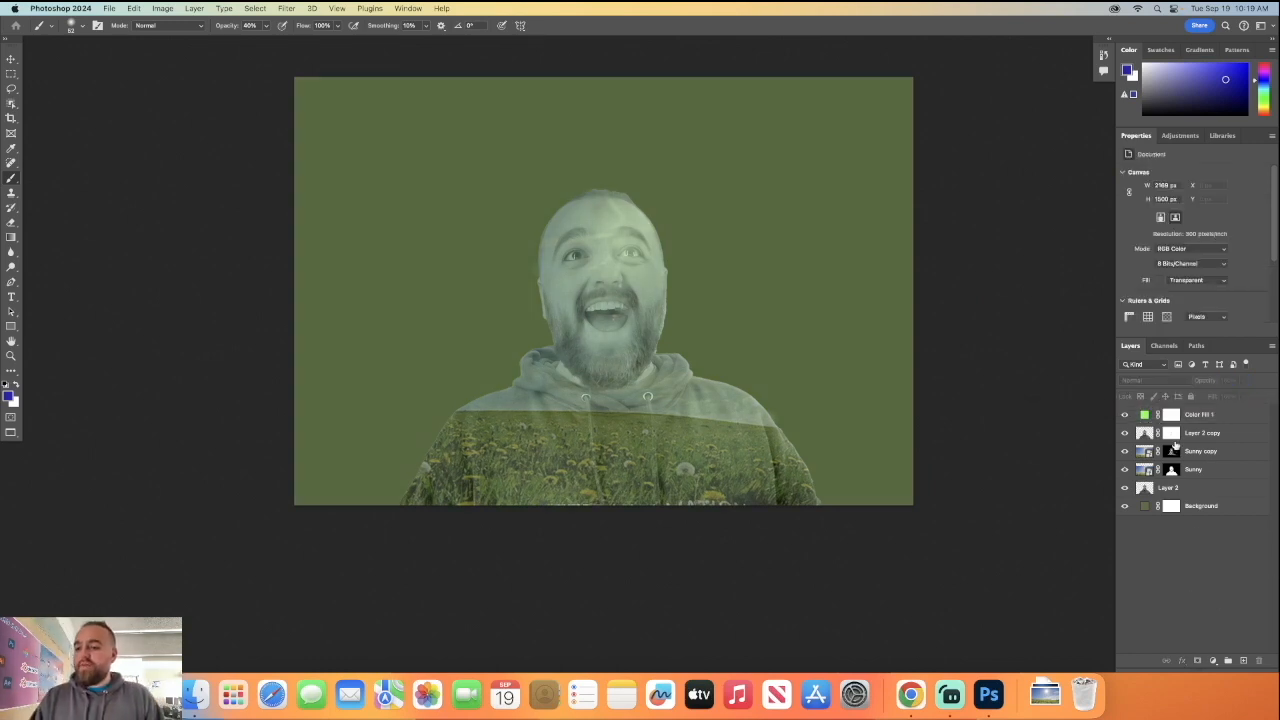
Stamp all visible layers into a new layer above Color Fill 1 and desaturate it.
{"action": "left_click", "coordinate": [1202, 416]}
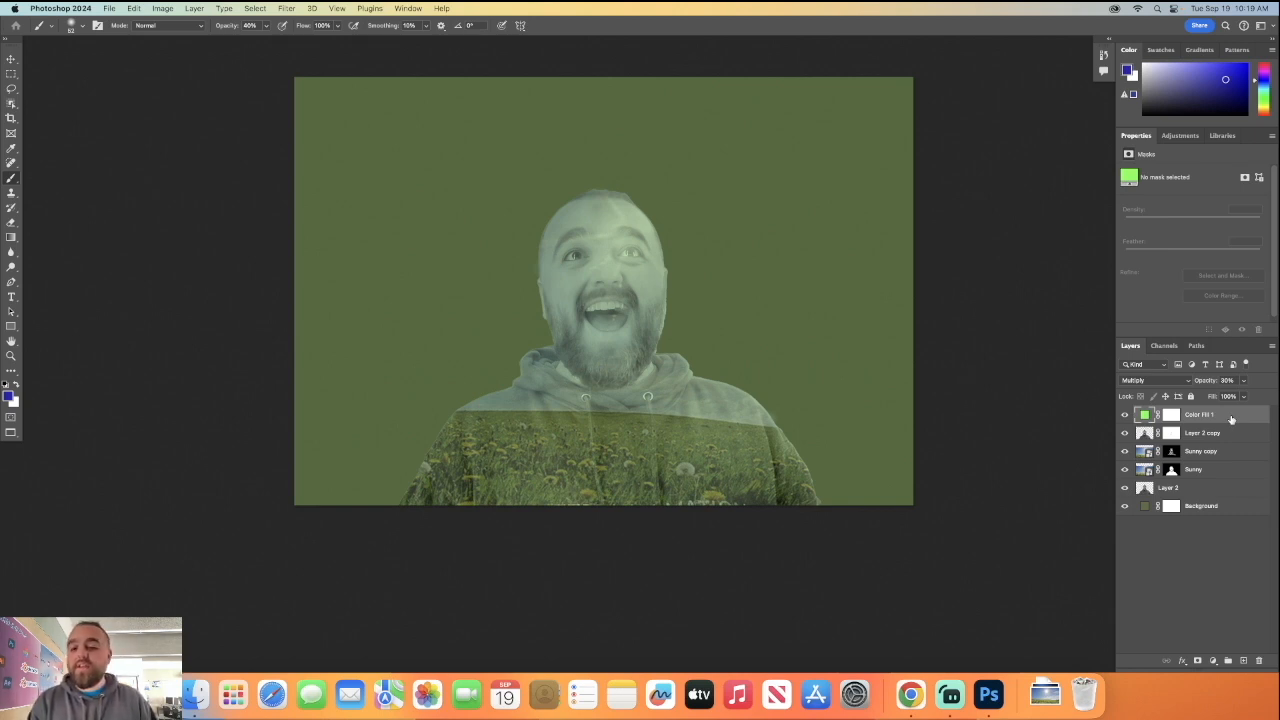
{"action": "key", "text": "super+shift+alt+n"}
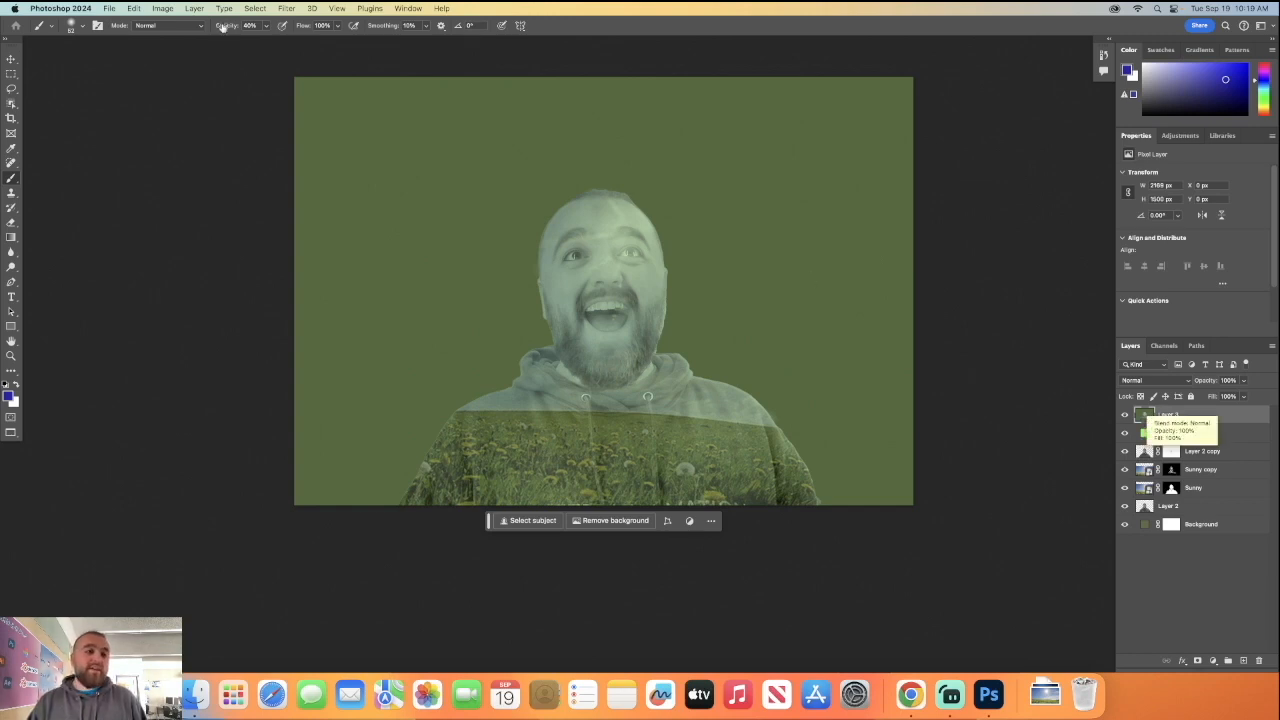
{"action": "left_click", "coordinate": [159, 8]}
{"action": "mouse_move", "coordinate": [212, 40]}
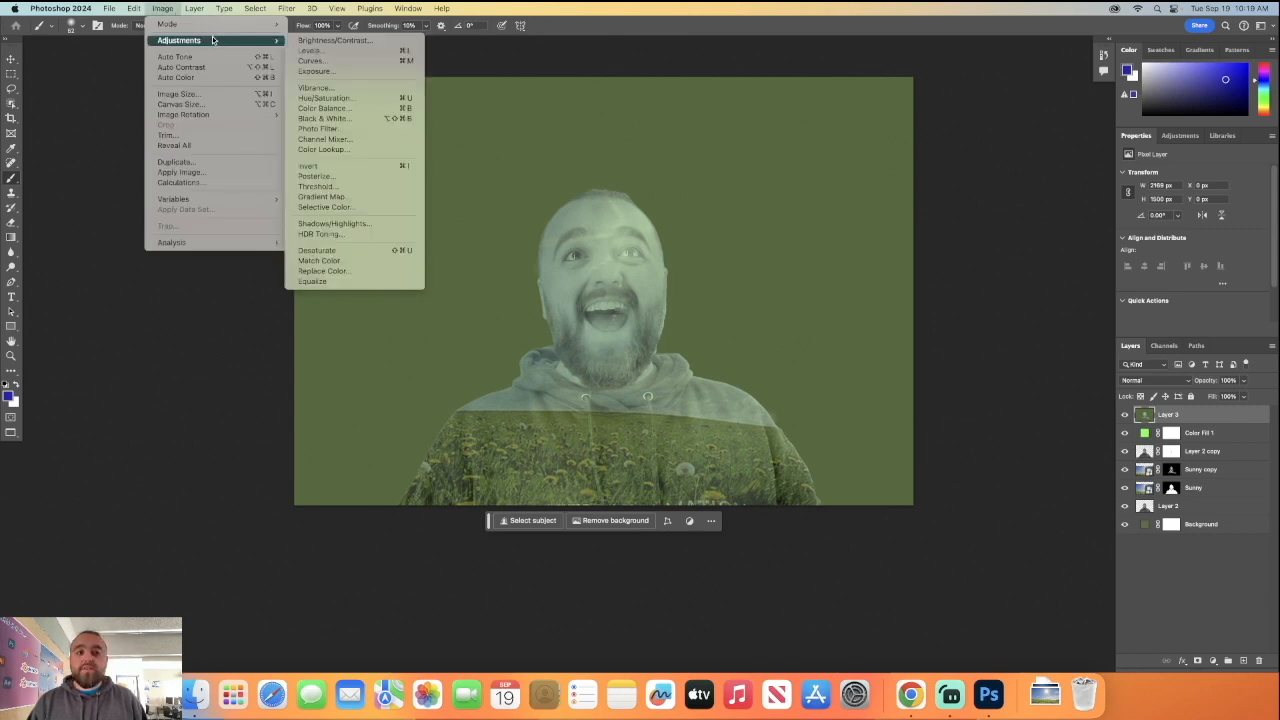
{"action": "left_click", "coordinate": [343, 250]}
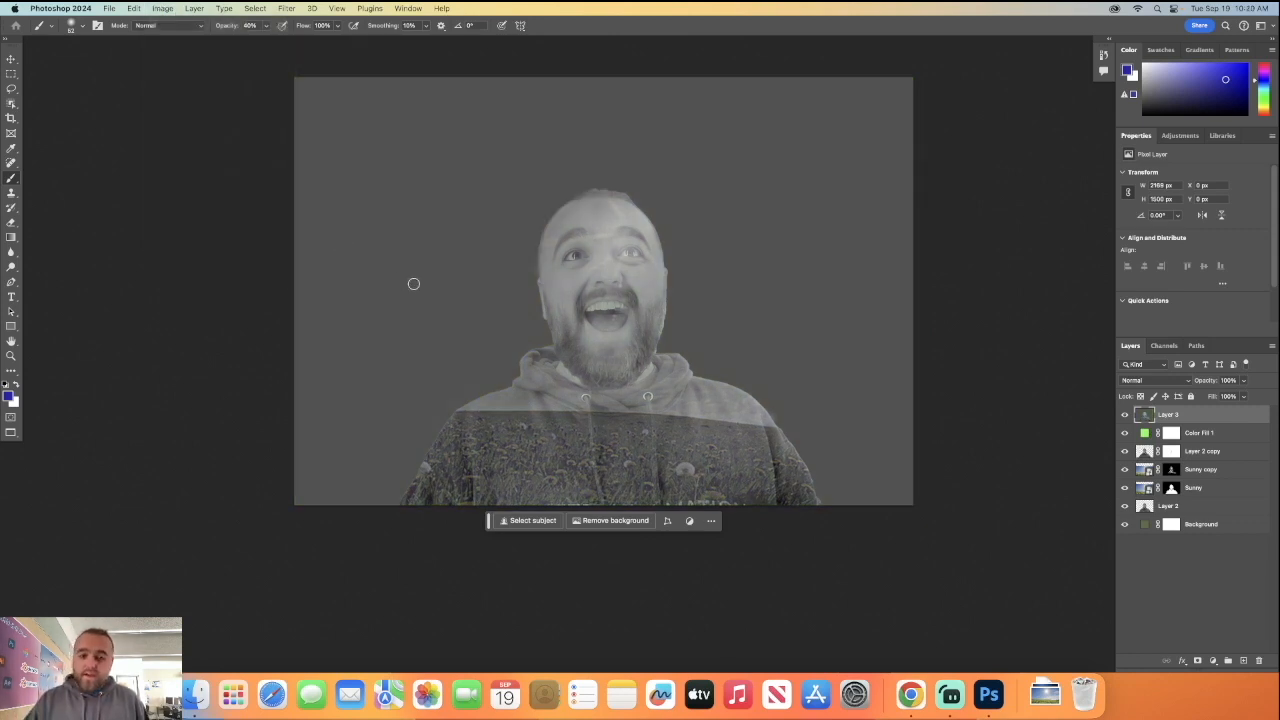
Blend the desaturated merged layer in Soft Light mode.
{"action": "left_click", "coordinate": [1166, 383]}
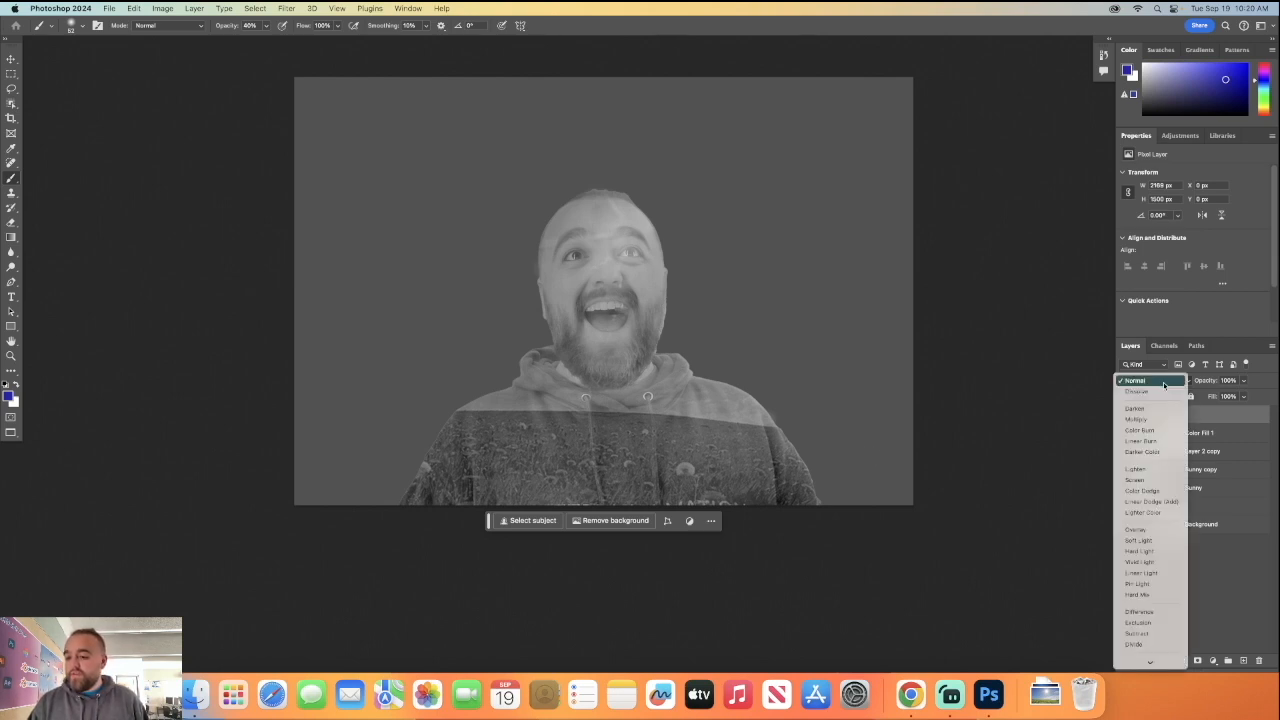
{"action": "left_click", "coordinate": [1150, 542]}
{"action": "left_click", "coordinate": [1168, 568]}
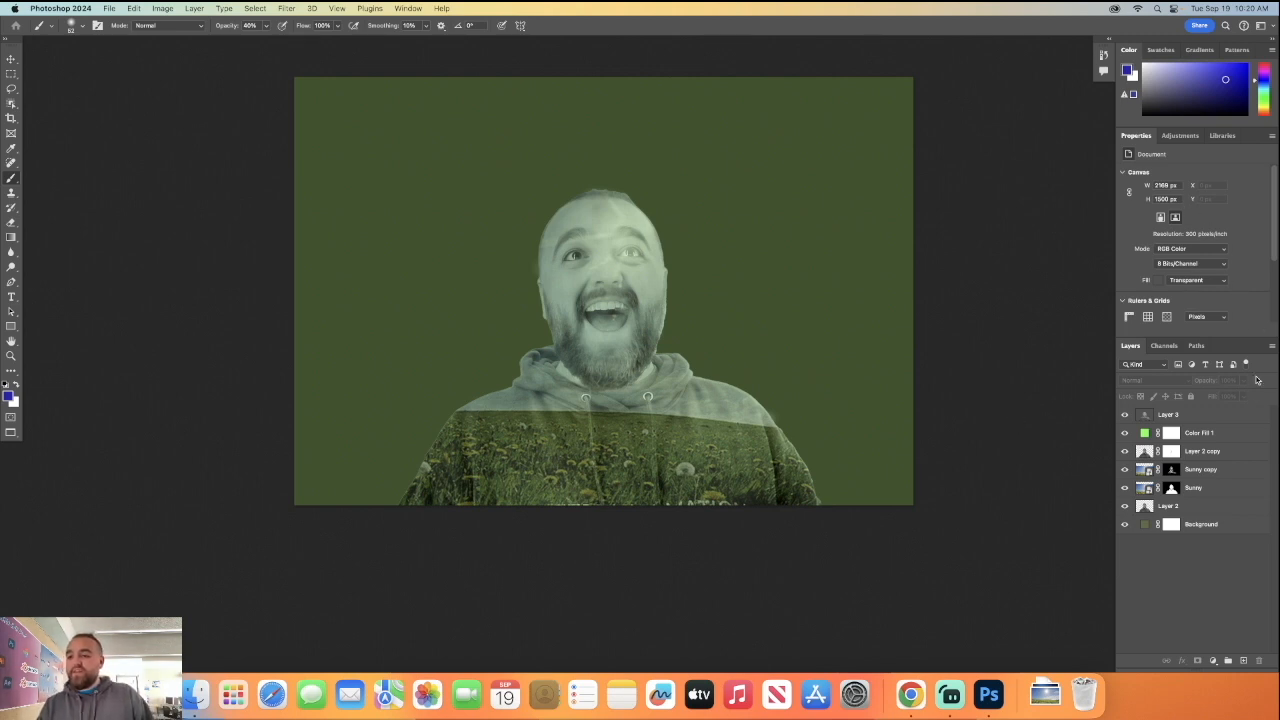
Add a Hue/Saturation adjustment layer above Layer 3 with a slightly negative hue shift, saturation +41 and lightness +4.
{"action": "left_click", "coordinate": [1196, 414]}
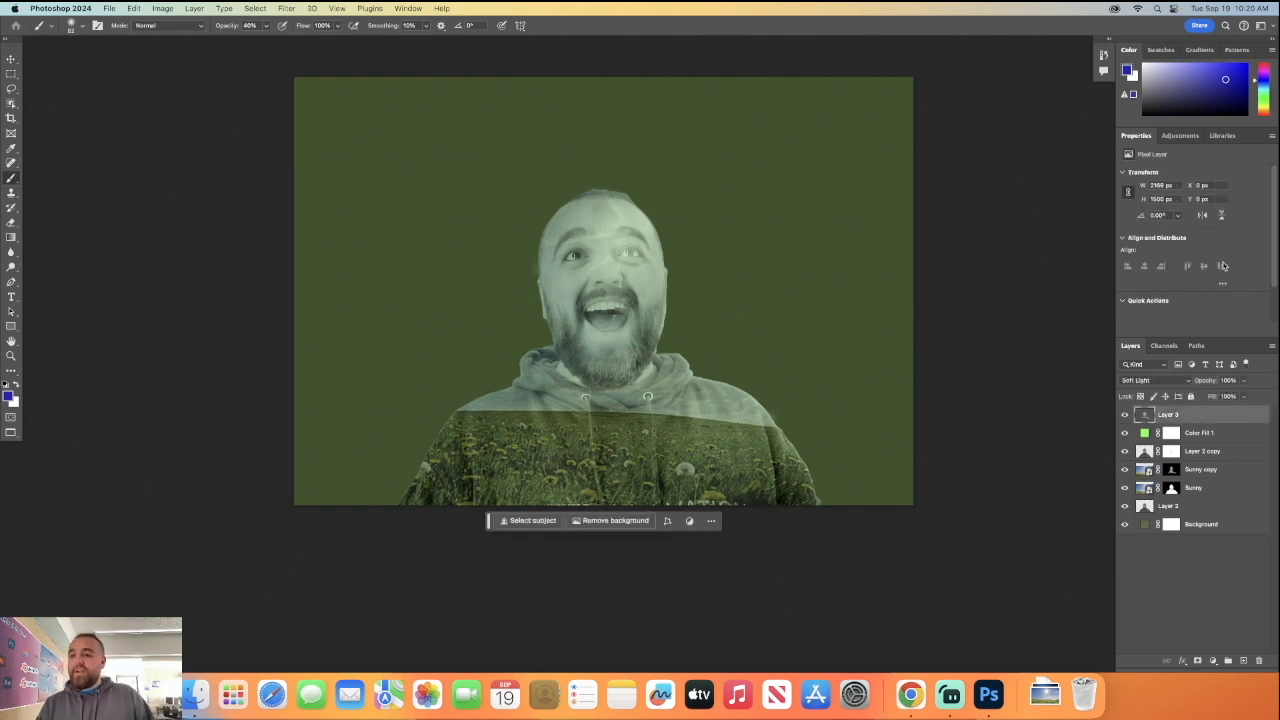
{"action": "left_click", "coordinate": [1181, 139]}
{"action": "left_click", "coordinate": [1188, 266]}
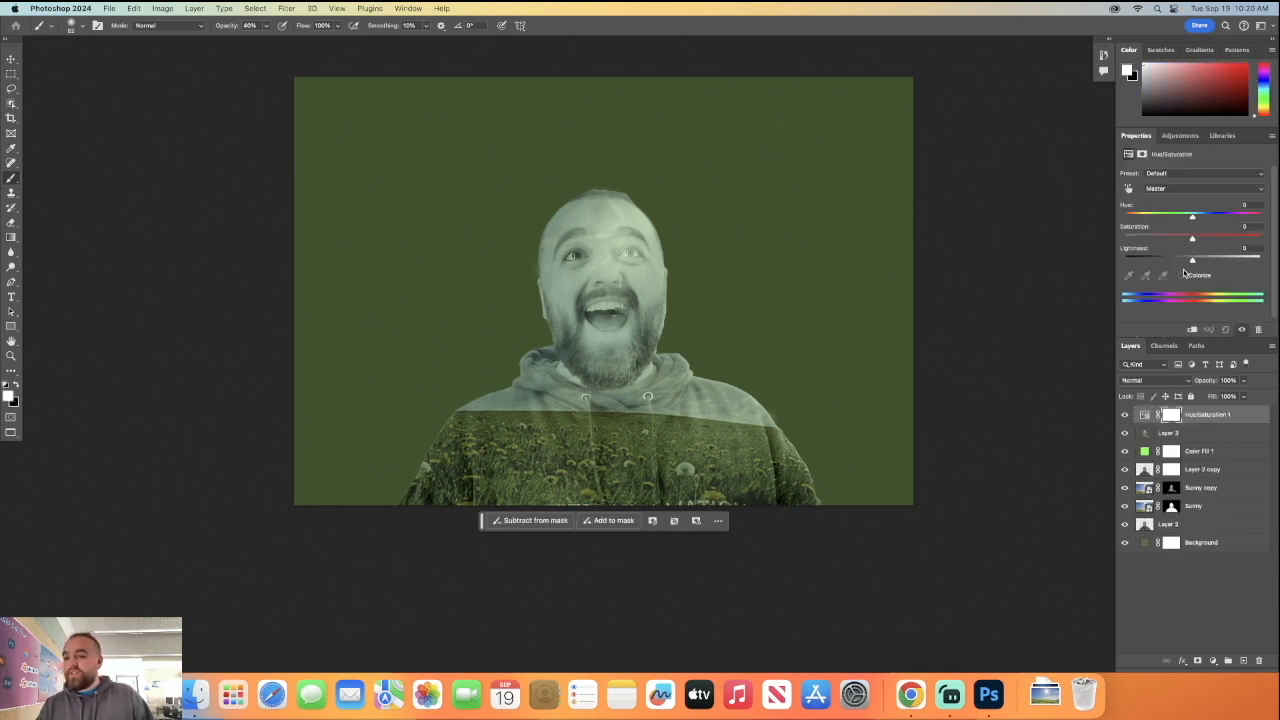
{"action": "left_click_drag", "start_coordinate": [1190, 258], "coordinate": [1183, 222]}
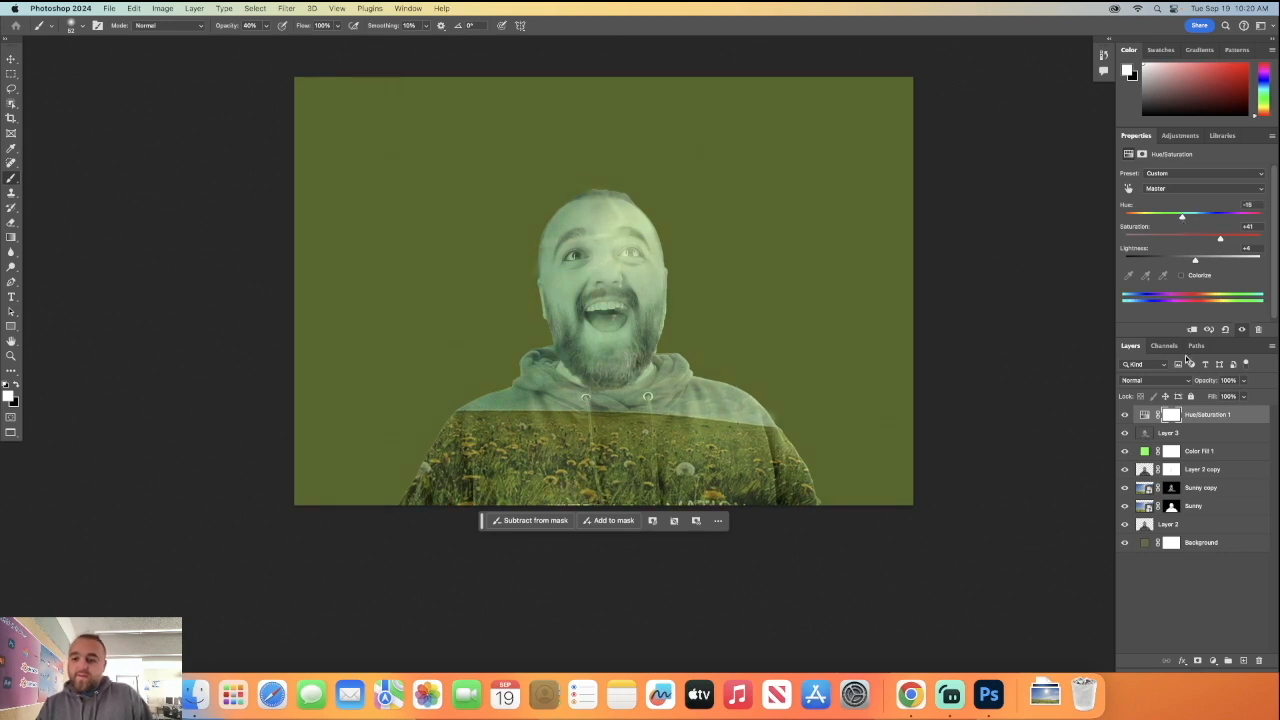
{"action": "left_click", "coordinate": [1202, 622]}
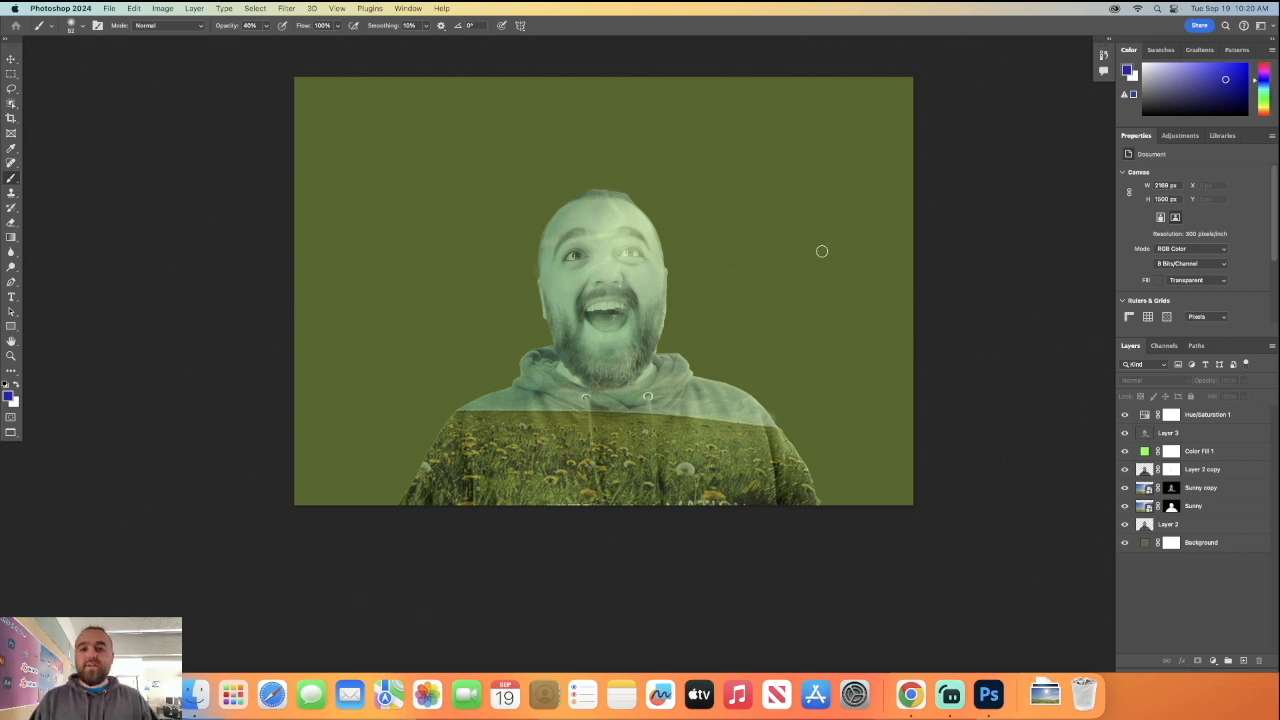
Quick-export the finished double-exposure portrait as a PNG.
{"action": "left_click", "coordinate": [110, 8]}
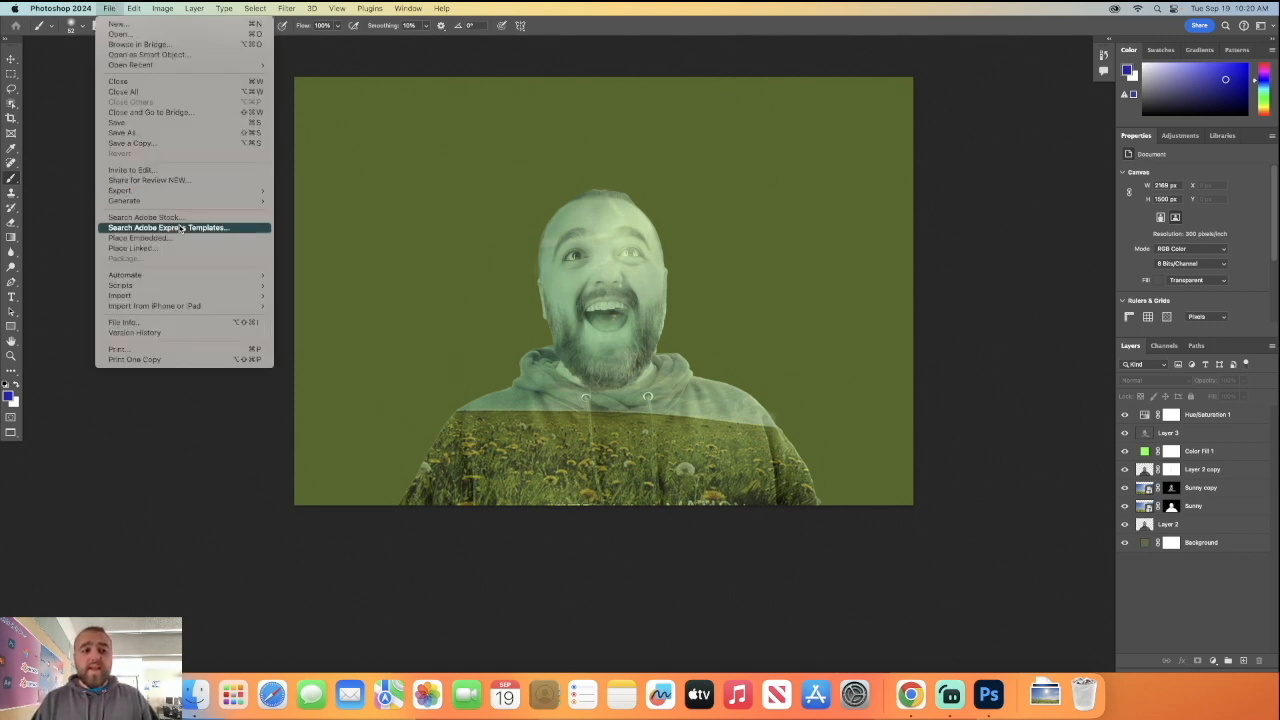
{"action": "mouse_move", "coordinate": [178, 191]}
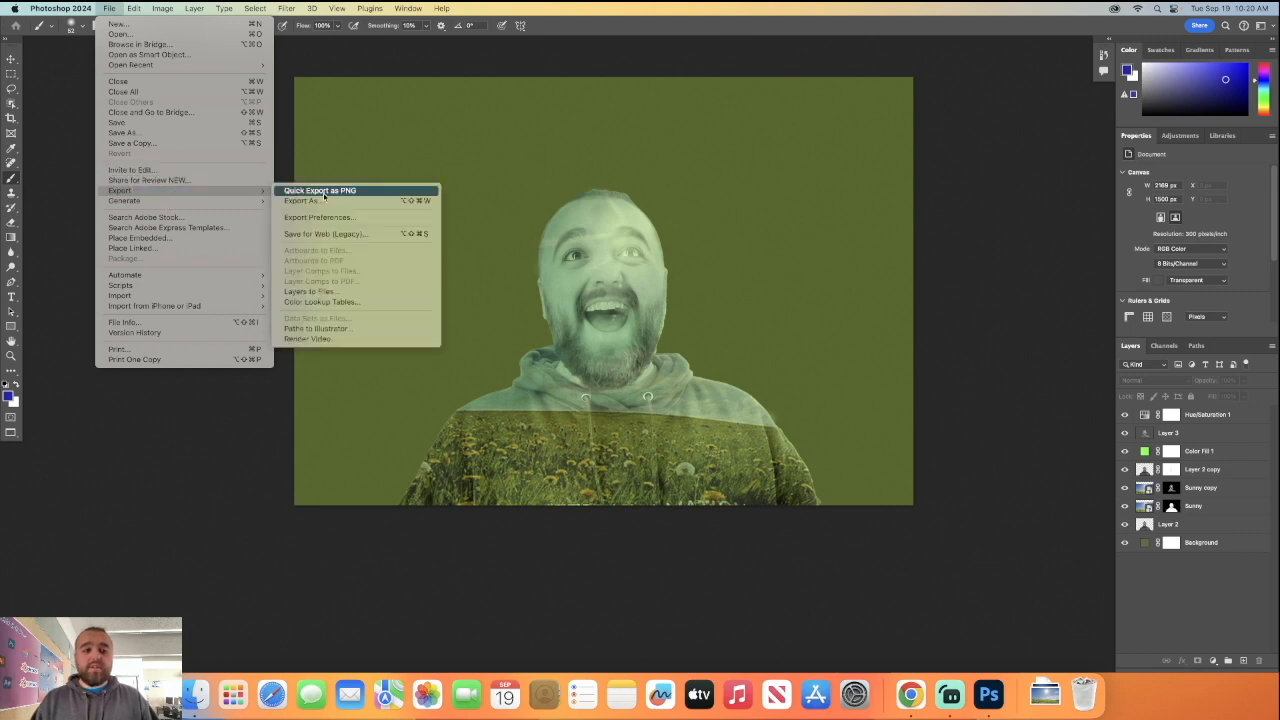